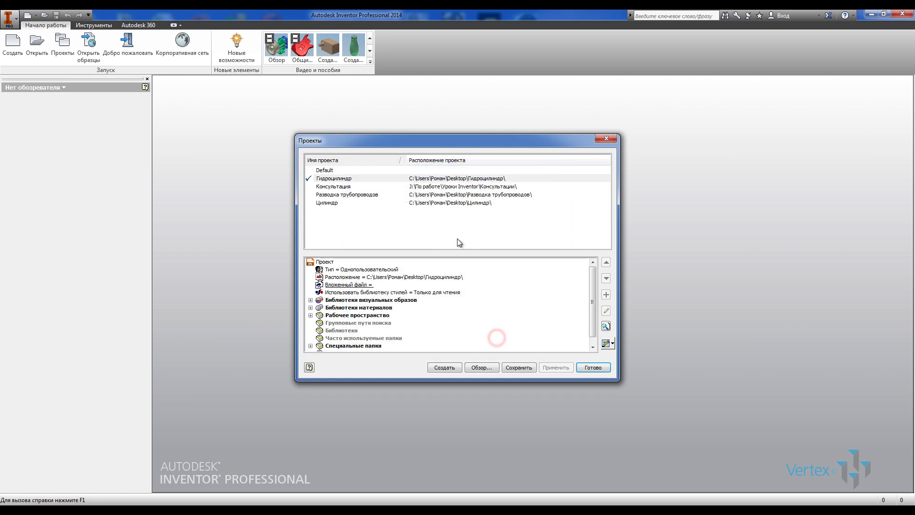
# Step: Close the project settings and create a new part from the Обычный.ipt template
pyautogui.click(593, 367)
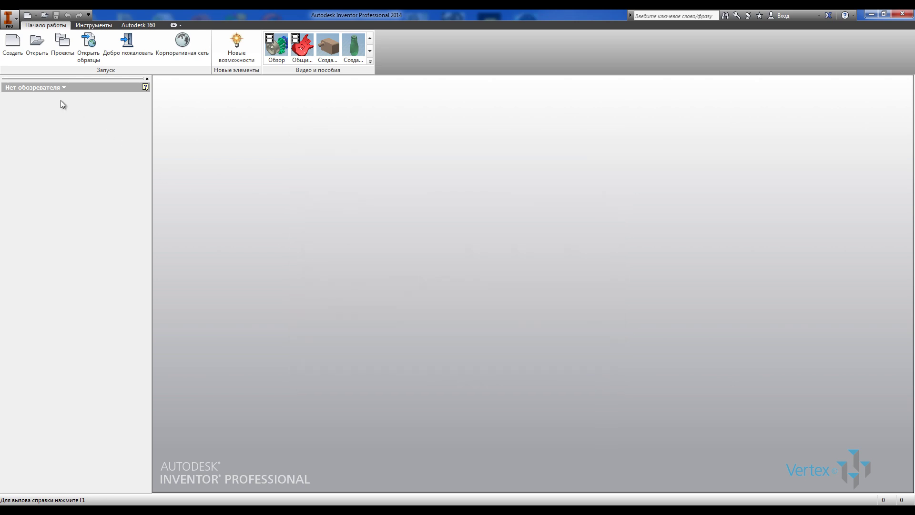
pyautogui.click(16, 51)
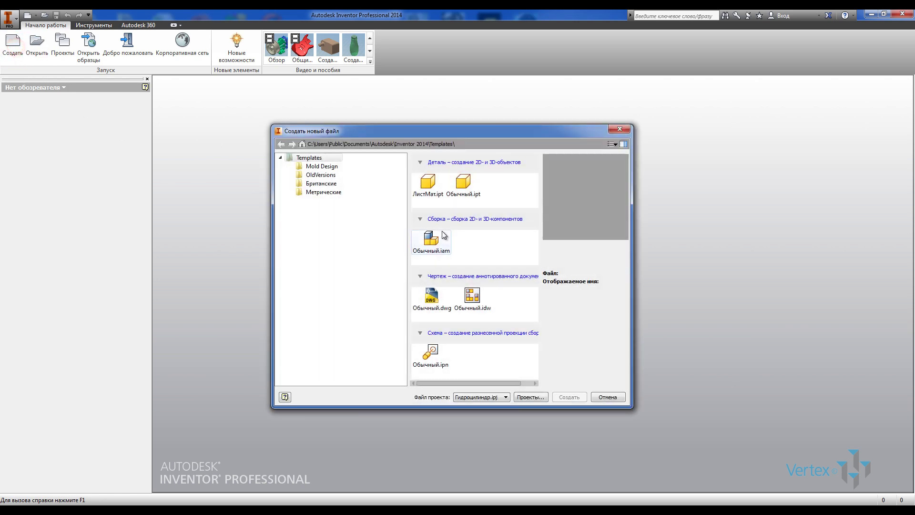
pyautogui.click(460, 185)
pyautogui.click(569, 397)
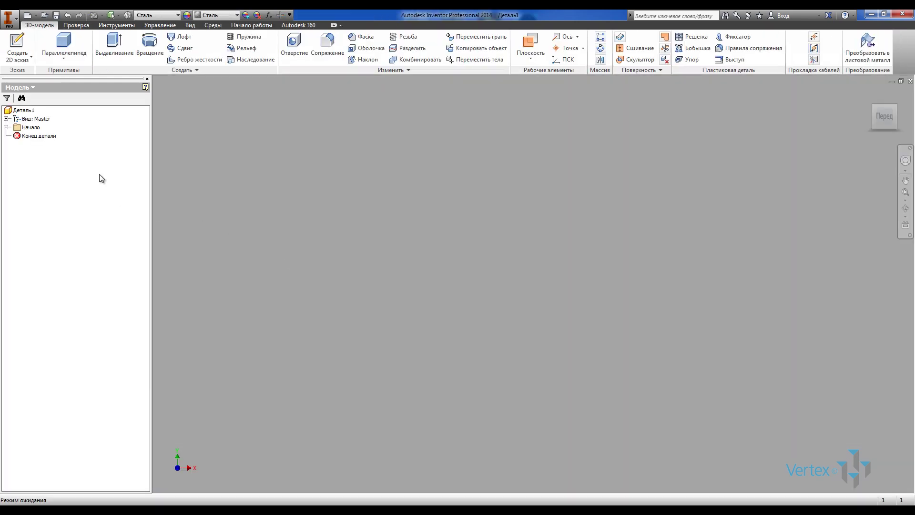
# Step: Rename the new part as Шток in the model tree
pyautogui.click(24, 110)
pyautogui.click(33, 110)
pyautogui.write('Шток')
pyautogui.click(64, 209)
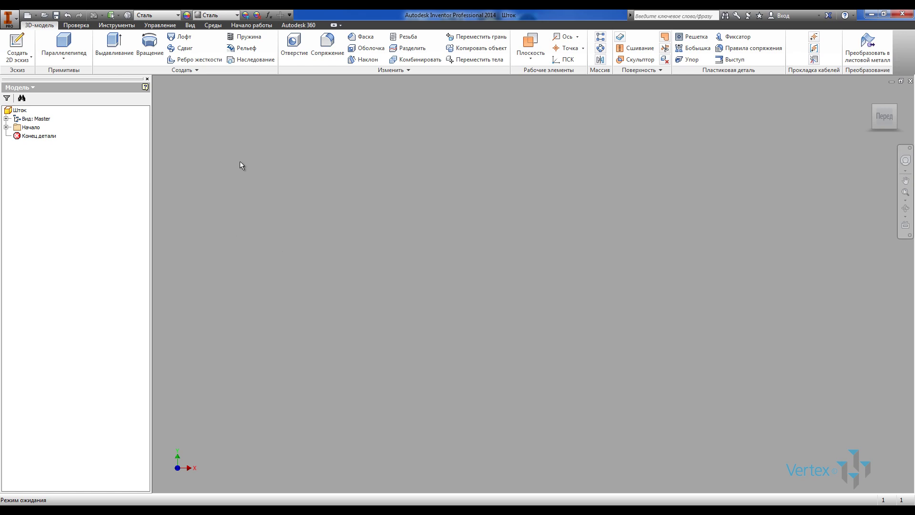
# Step: Add a numeric user parameter named S_ with a value of 320 mm
pyautogui.click(161, 25)
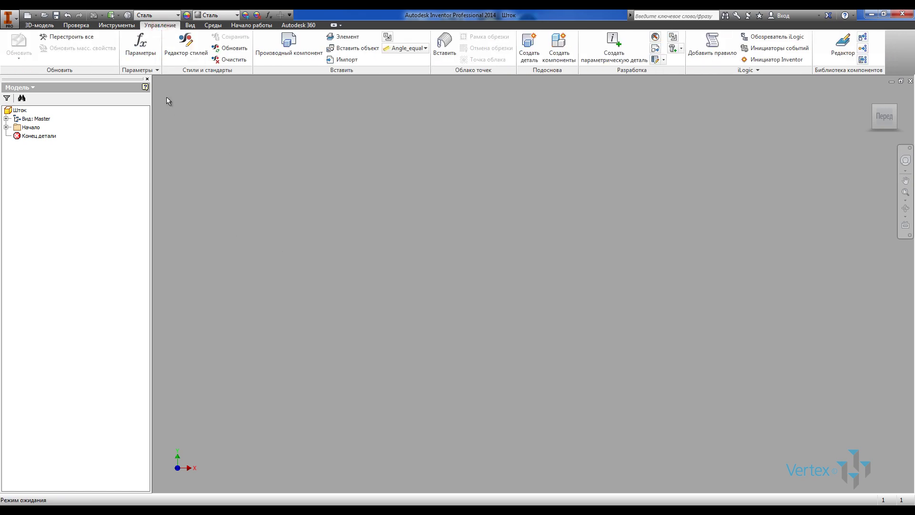
pyautogui.click(147, 44)
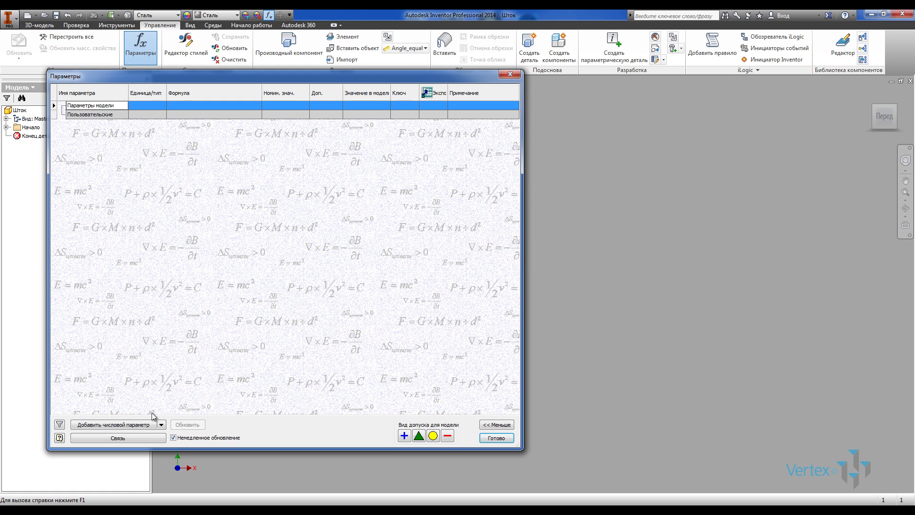
pyautogui.click(141, 425)
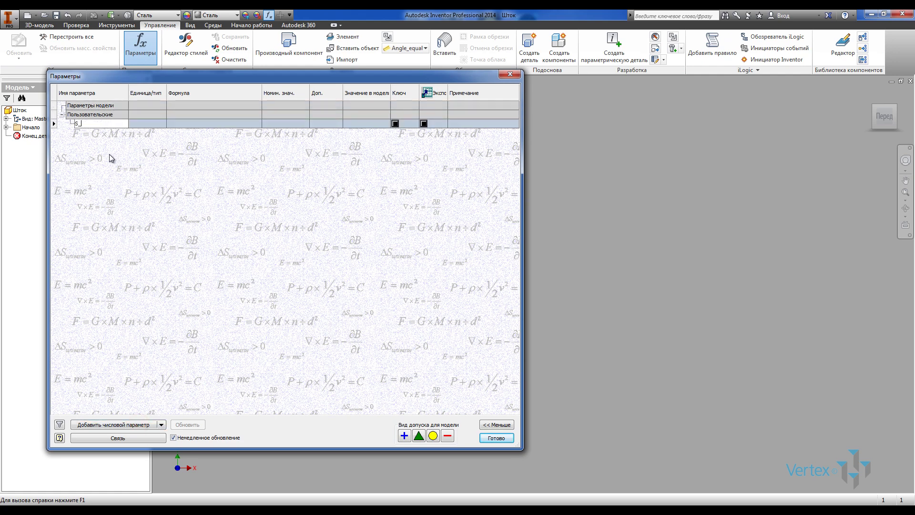
pyautogui.write('S_')
pyautogui.click(180, 124)
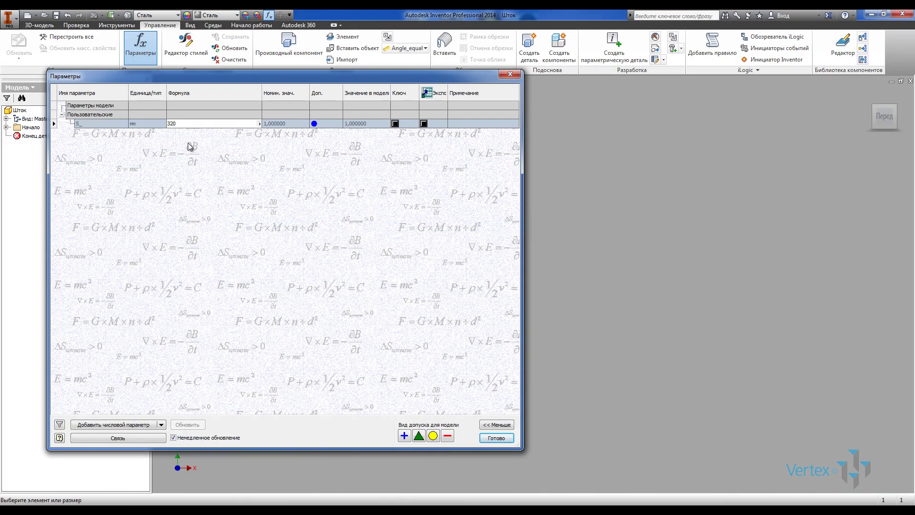
pyautogui.click(194, 163)
pyautogui.click(496, 437)
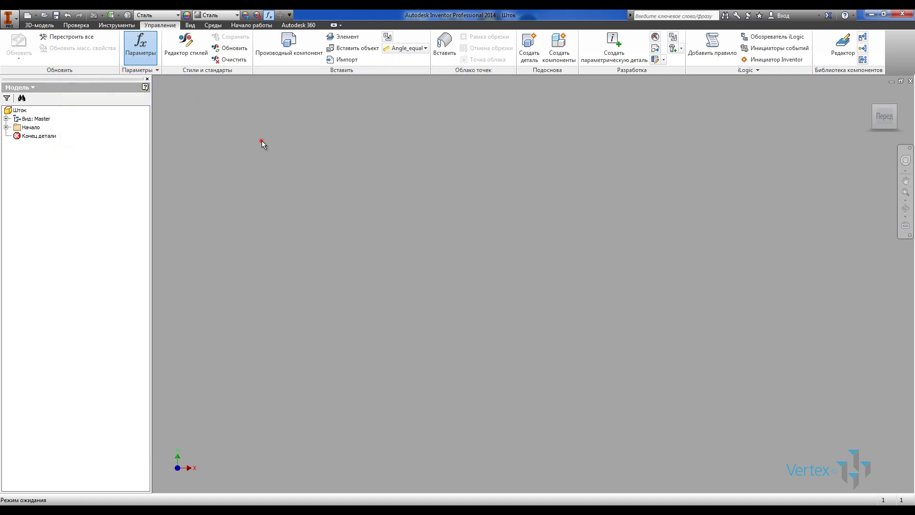
pyautogui.click(261, 145)
# Step: Start a 2D sketch on the front XY plane of the part
pyautogui.click(41, 25)
pyautogui.click(17, 44)
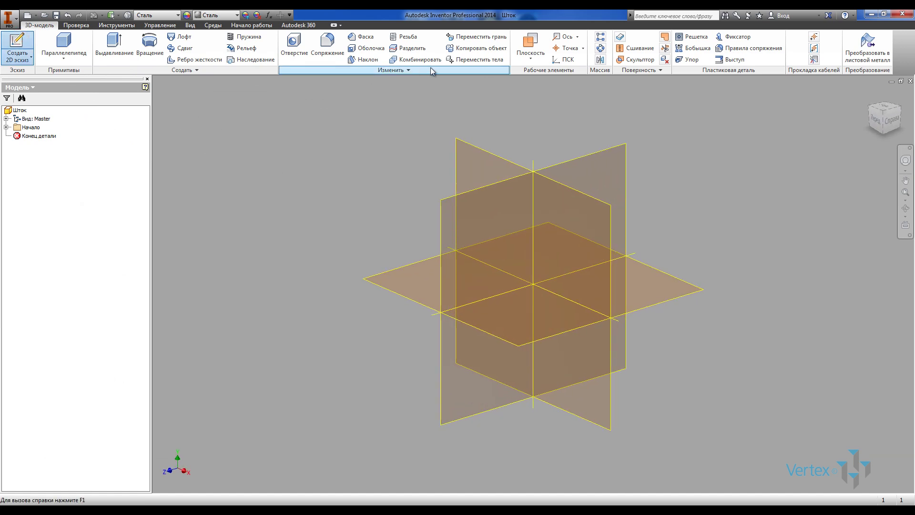
pyautogui.click(473, 149)
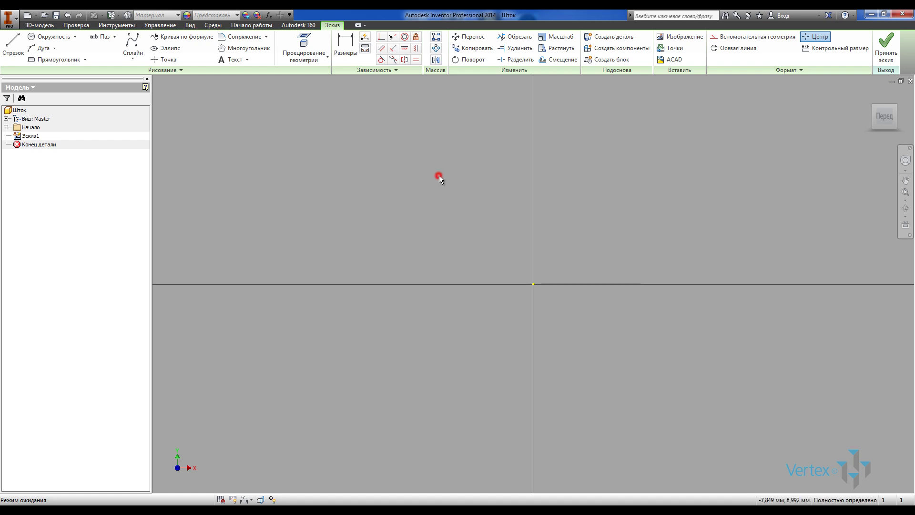
pyautogui.click(351, 218)
# Step: Sketch a vertical line 22 mm long just to the right of the sketch origin
pyautogui.click(17, 46)
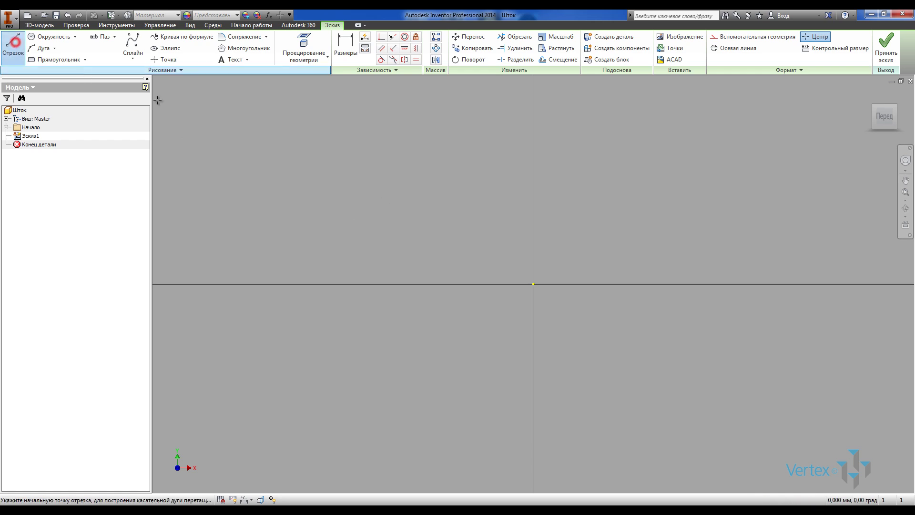
pyautogui.click(576, 263)
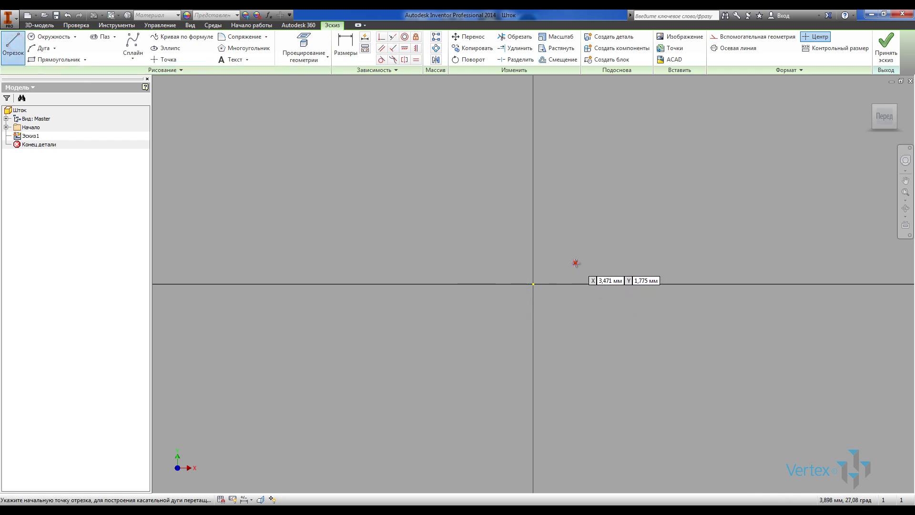
pyautogui.write('22')
pyautogui.press('Return')
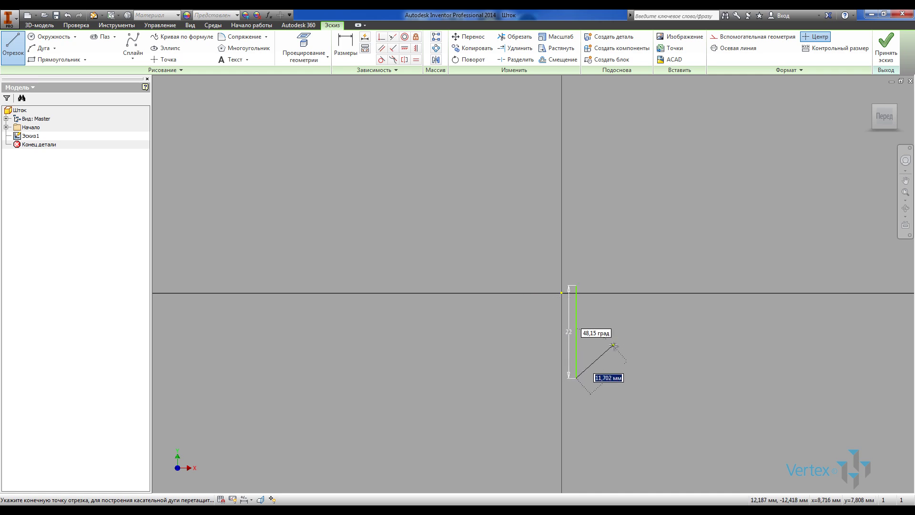
pyautogui.press('Escape')
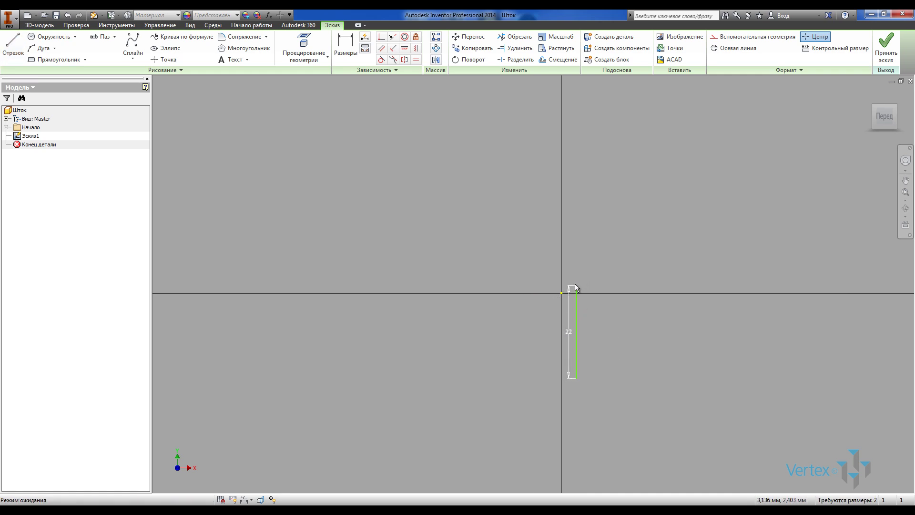
# Step: Move the vertical line away from the origin and align its midpoint with the origin using a horizontal constraint
pyautogui.moveTo(576, 287); pyautogui.dragTo(574, 227)
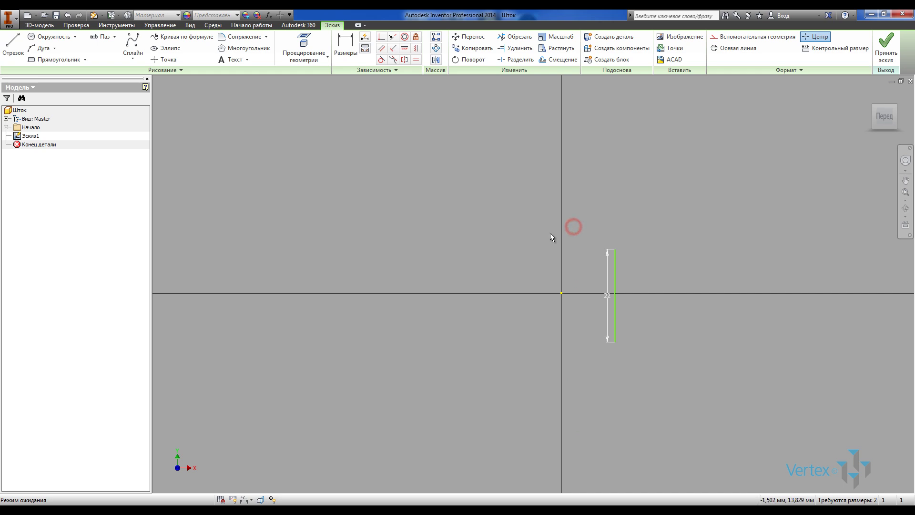
pyautogui.click(405, 47)
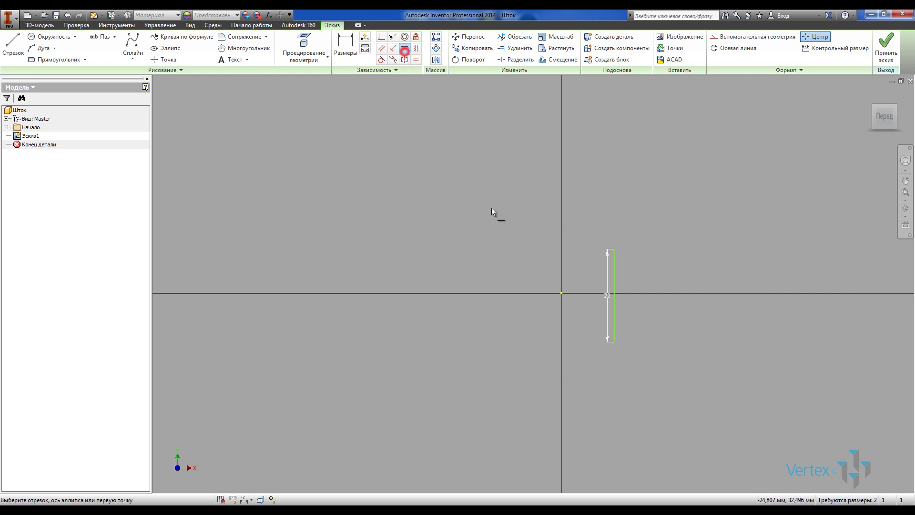
pyautogui.click(562, 292)
pyautogui.click(615, 294)
pyautogui.moveTo(576, 275); pyautogui.dragTo(548, 262, button='middle')
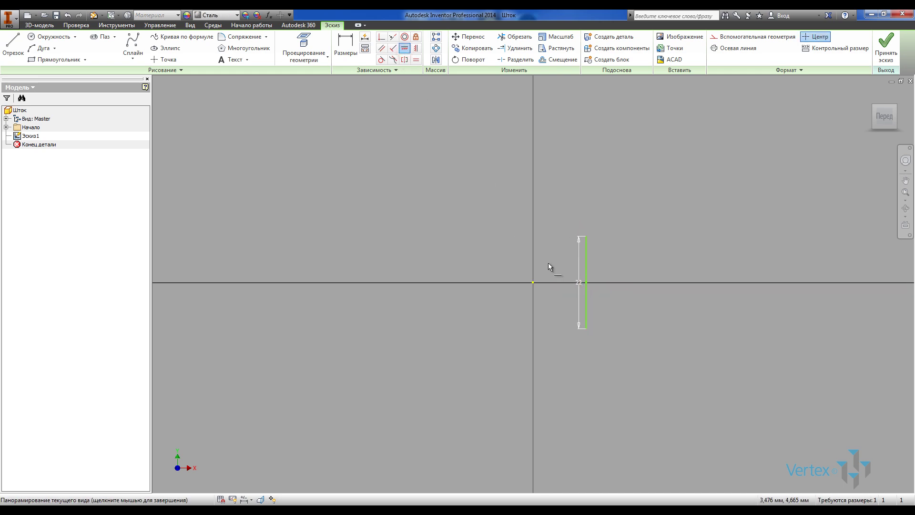
# Step: Dimension the horizontal distance from the origin to the vertical line as 25/2 mm
pyautogui.click(345, 47)
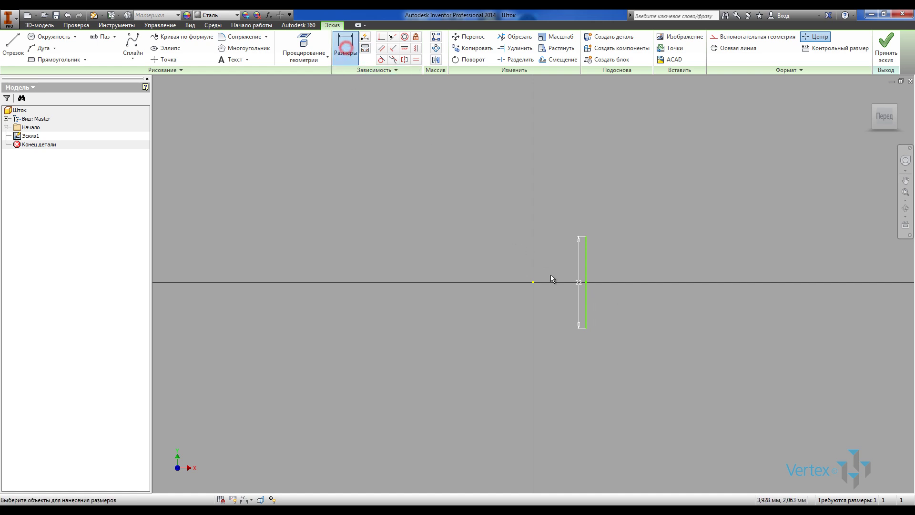
pyautogui.click(532, 283)
pyautogui.click(585, 271)
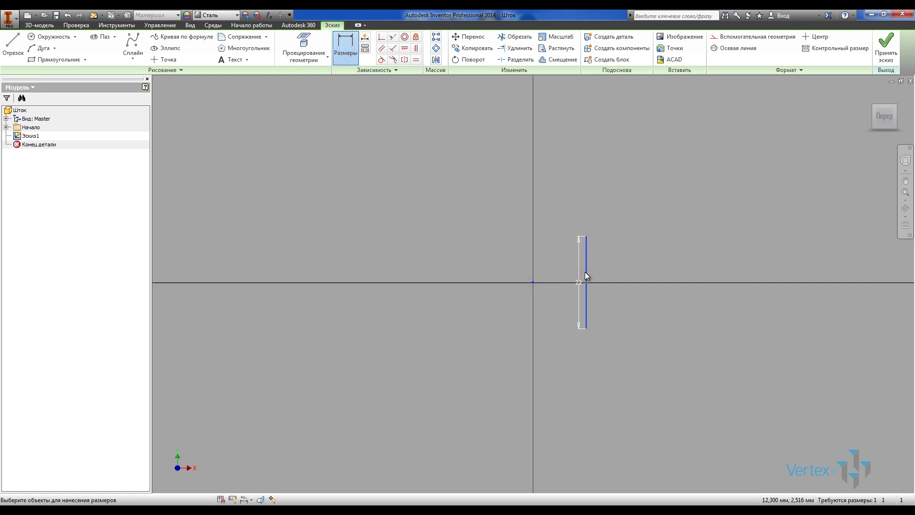
pyautogui.click(558, 176)
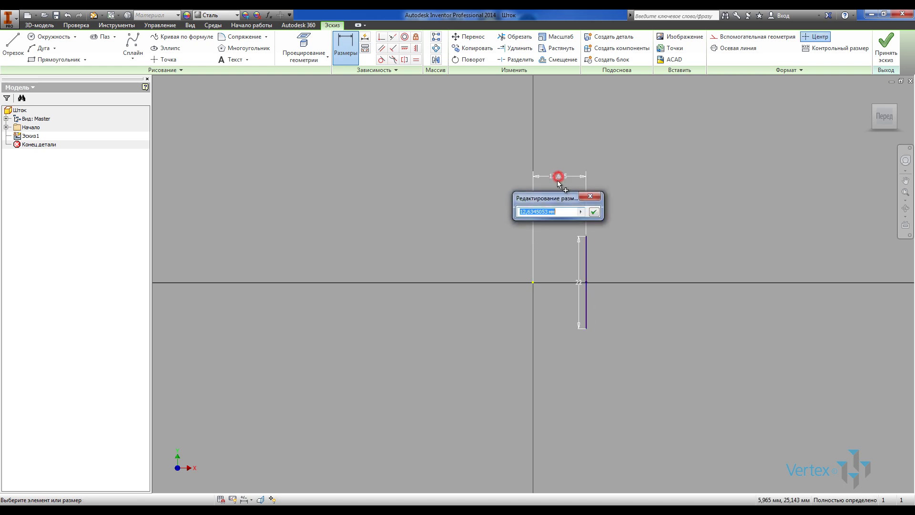
pyautogui.write('25')
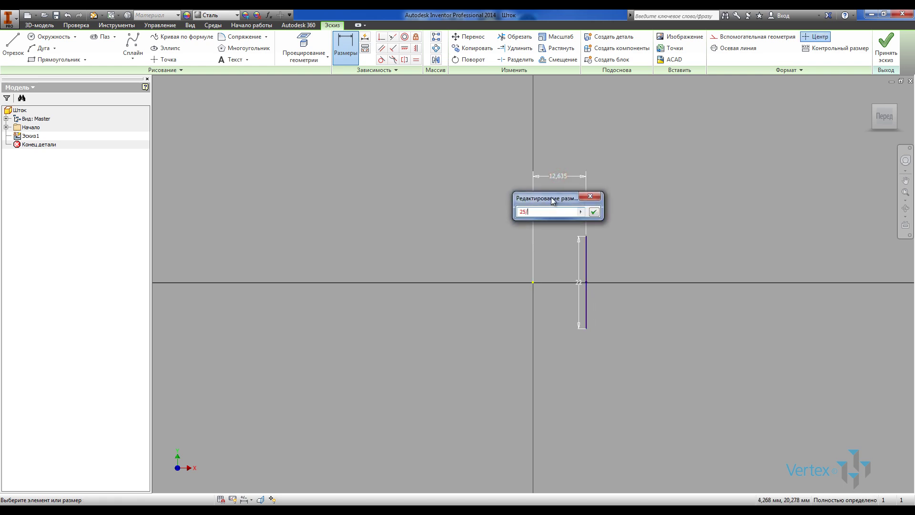
pyautogui.write('/2')
pyautogui.press('Return')
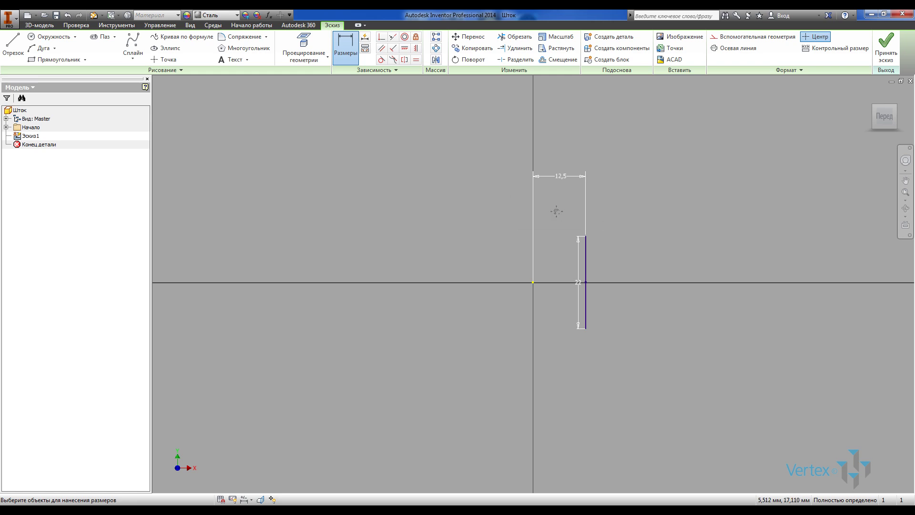
pyautogui.moveTo(555, 211); pyautogui.dragTo(511, 215, button='middle')
pyautogui.press('Escape')
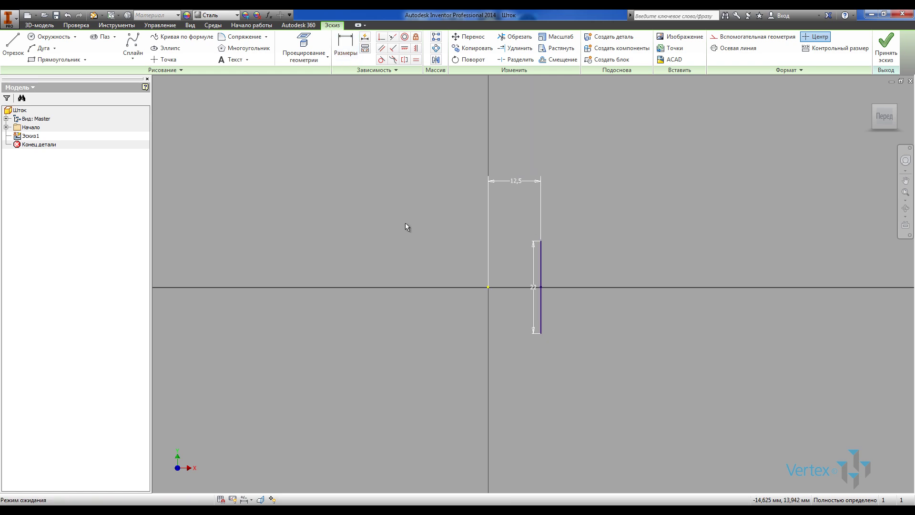
# Step: Draw a circle about 37.5 mm in diameter centred on the sketch origin
pyautogui.click(36, 37)
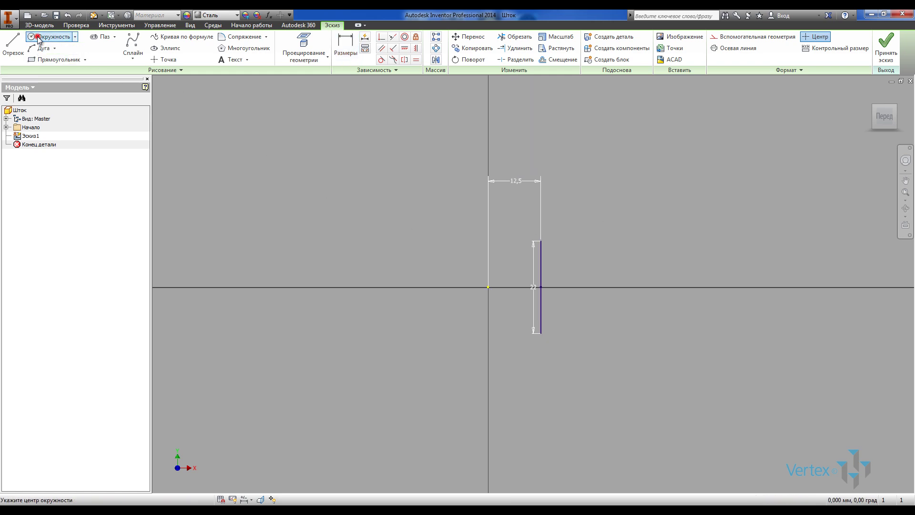
pyautogui.click(488, 286)
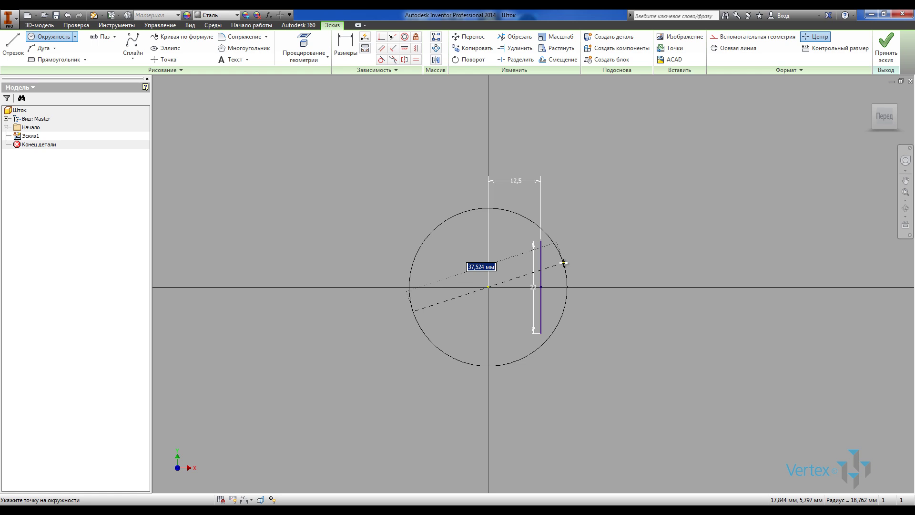
pyautogui.click(563, 262)
# Step: Draw two short horizontal lines from the upper and lower ends of the vertical line outward to the circle
pyautogui.click(23, 53)
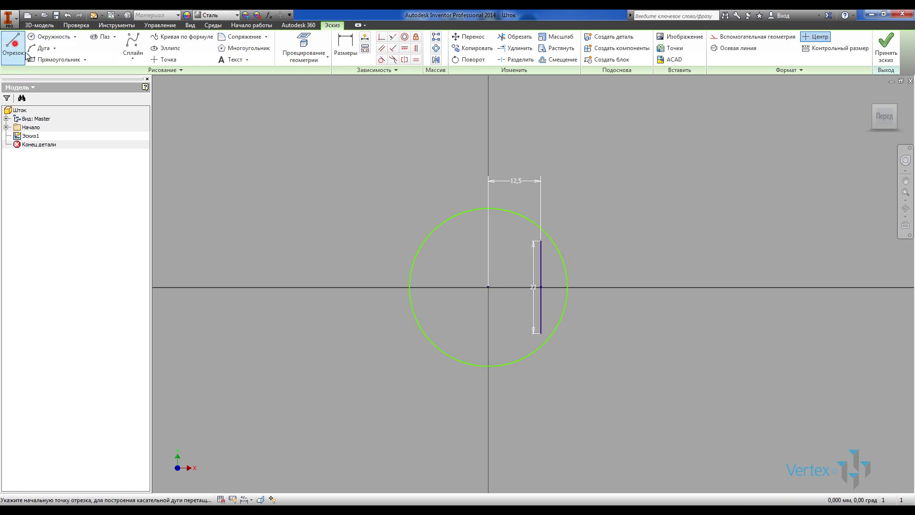
pyautogui.click(541, 242)
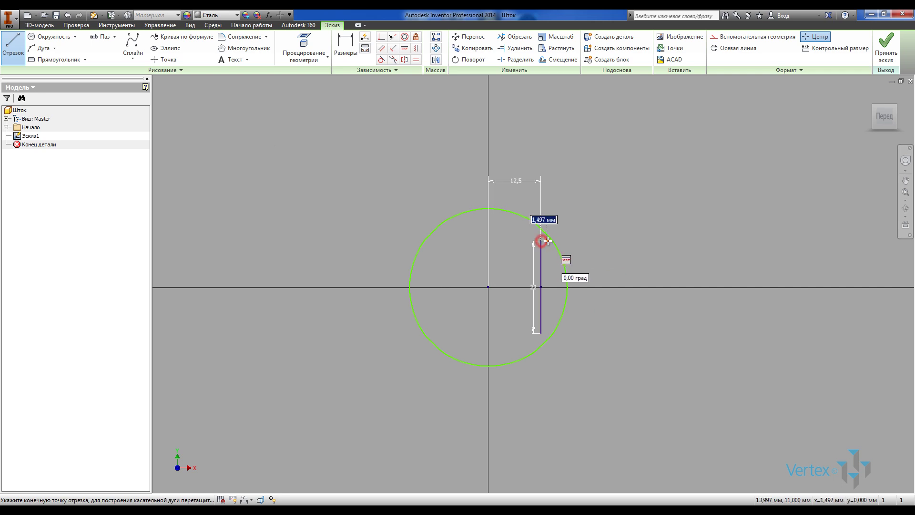
pyautogui.doubleClick(553, 241)
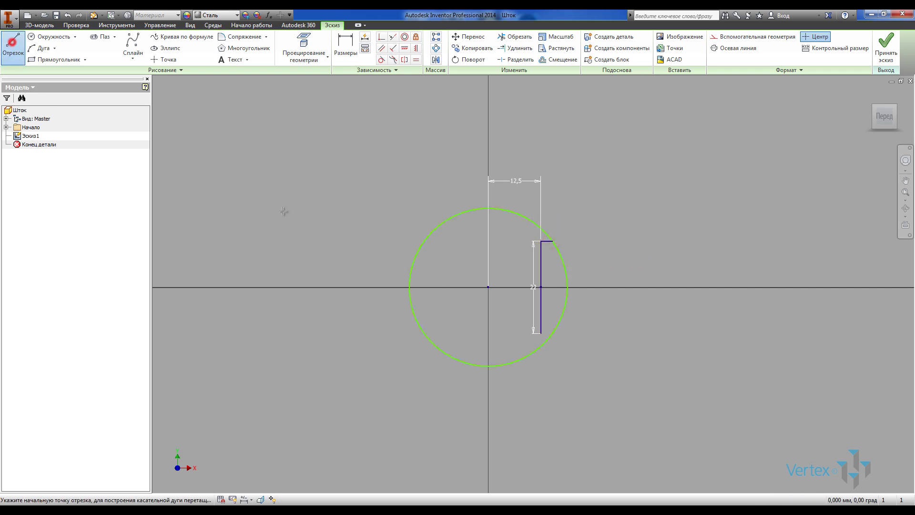
pyautogui.click(541, 333)
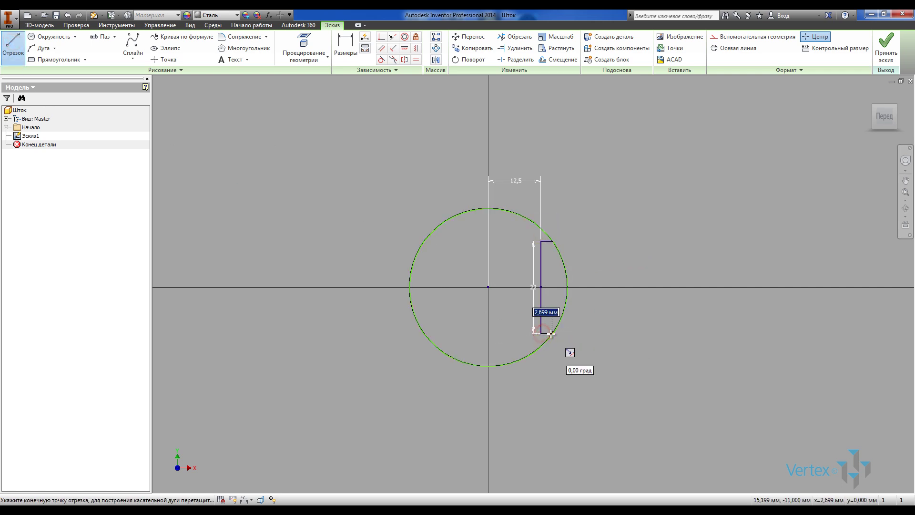
pyautogui.doubleClick(552, 333)
# Step: Align the outer ends of the two short lines with a vertical constraint and trim the circle down to the arc joining them
pyautogui.click(416, 49)
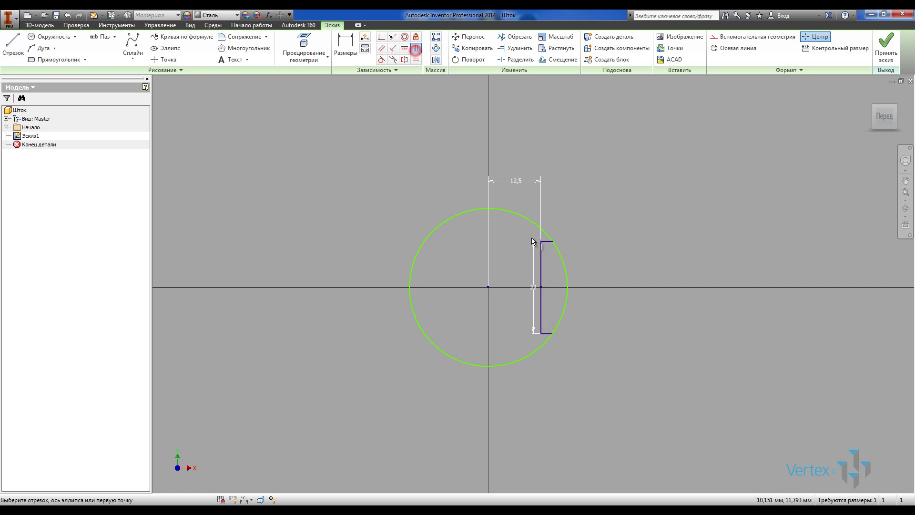
pyautogui.click(551, 242)
pyautogui.click(553, 335)
pyautogui.press('Escape')
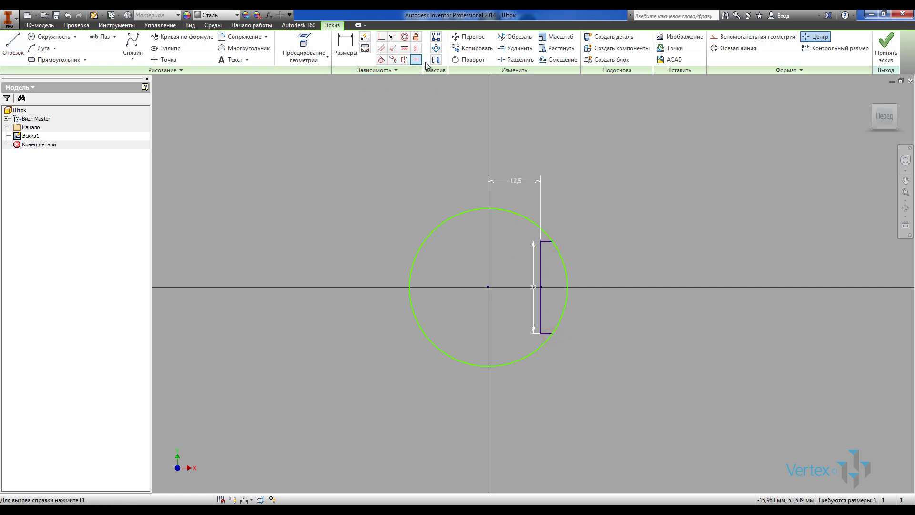
pyautogui.click(504, 38)
pyautogui.click(470, 210)
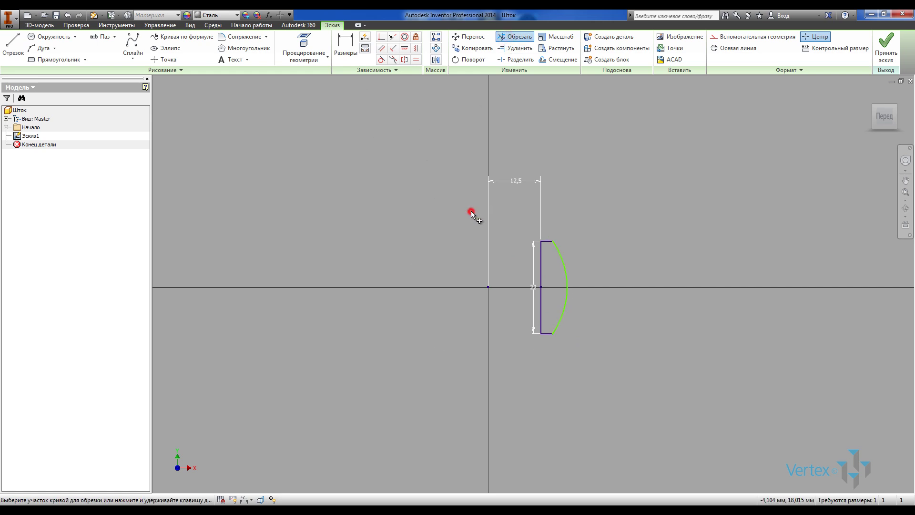
# Step: Dimension the arc's radius as 18 mm
pyautogui.click(345, 43)
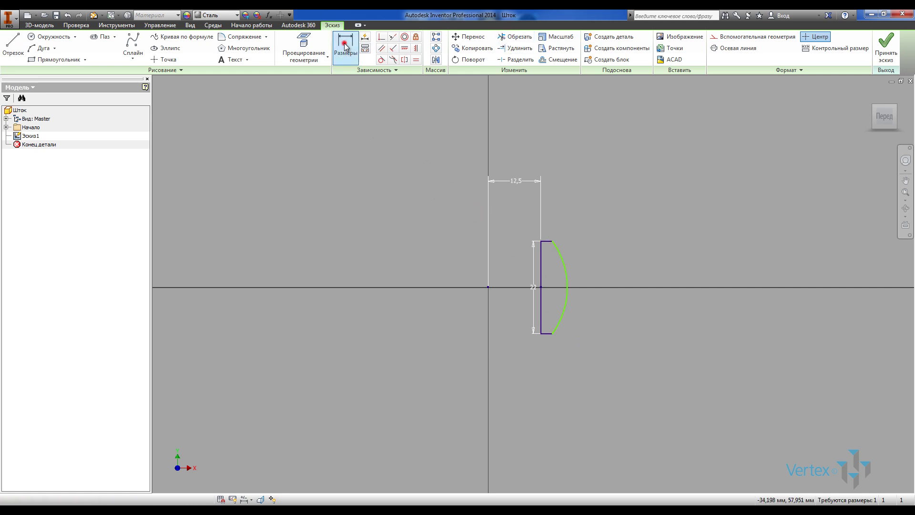
pyautogui.click(557, 250)
pyautogui.click(517, 247)
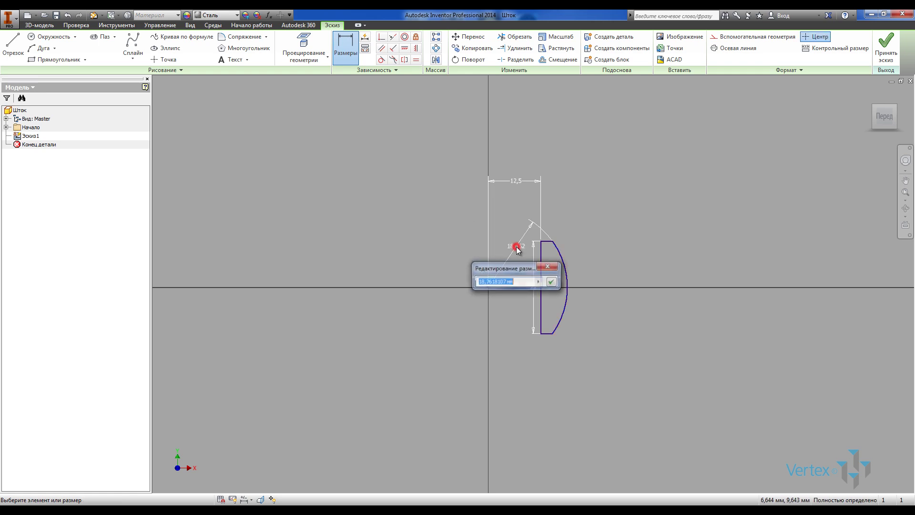
pyautogui.write('18')
pyautogui.press('Return')
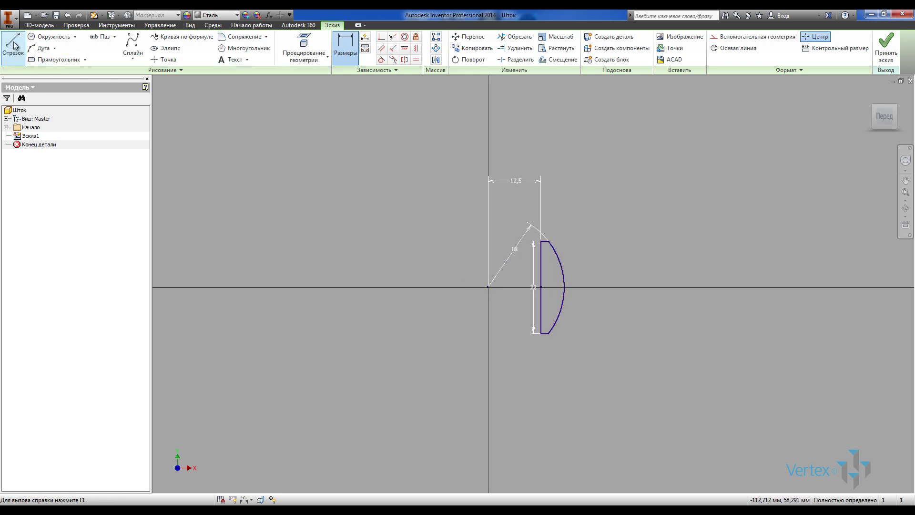
# Step: Draw two short horizontal lines outward from the arc, one near its upper end about 4 mm long and one near its lower end
pyautogui.press('l')
pyautogui.click(552, 247)
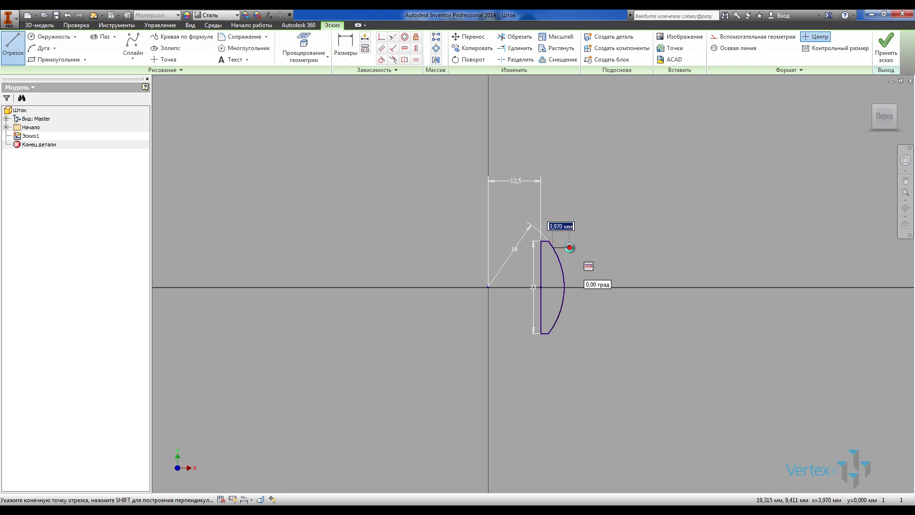
pyautogui.click(570, 248)
pyautogui.press('Escape')
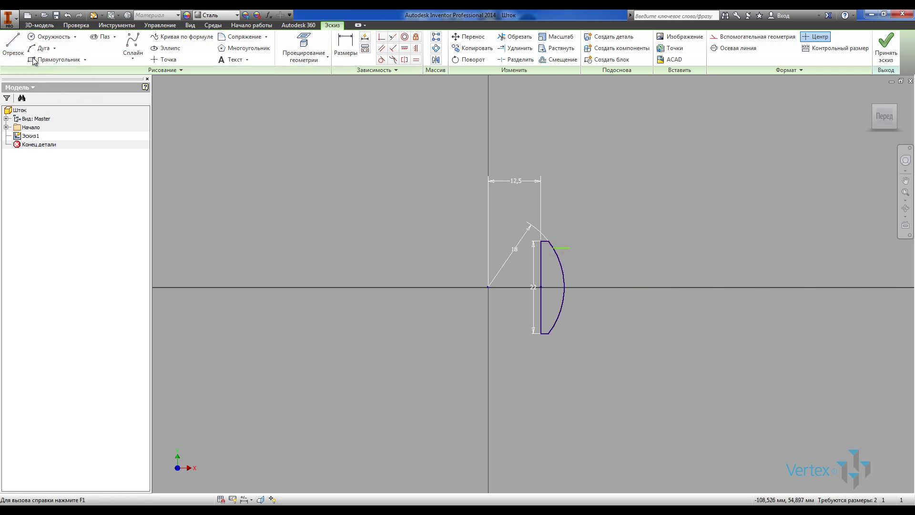
pyautogui.press('l')
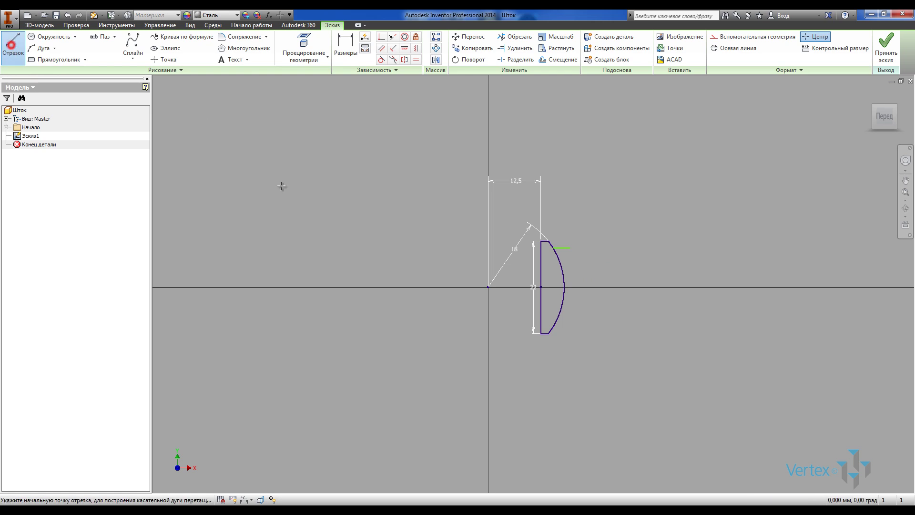
pyautogui.click(552, 326)
pyautogui.click(573, 327)
pyautogui.press('Escape')
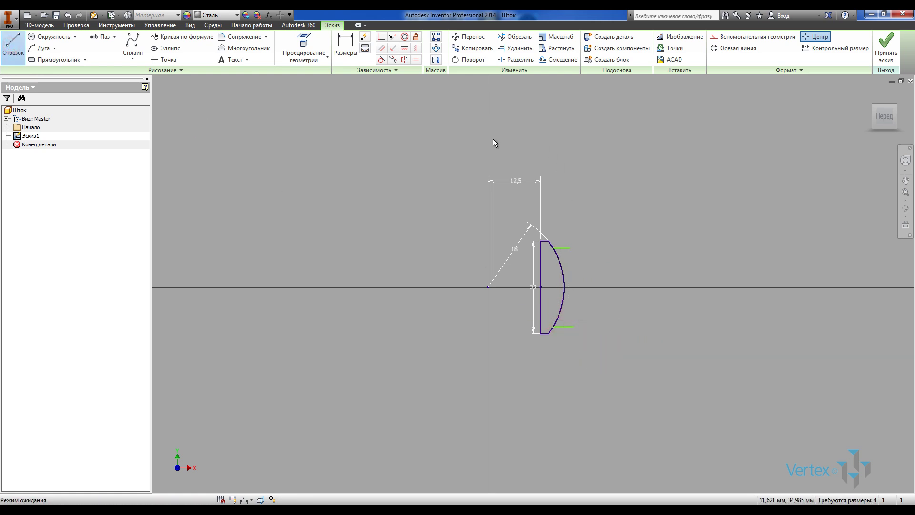
# Step: Align the outer ends of the two new short horizontal lines with a vertical constraint
pyautogui.click(416, 48)
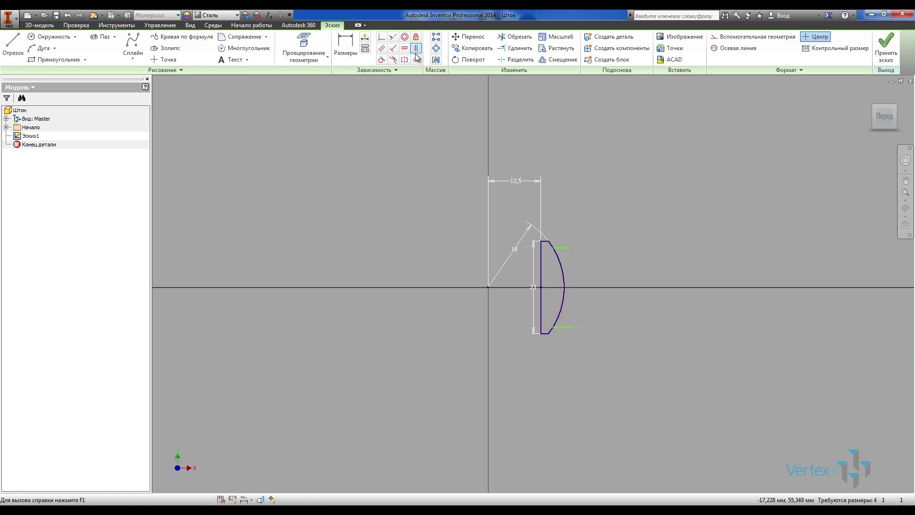
pyautogui.click(570, 247)
pyautogui.click(572, 327)
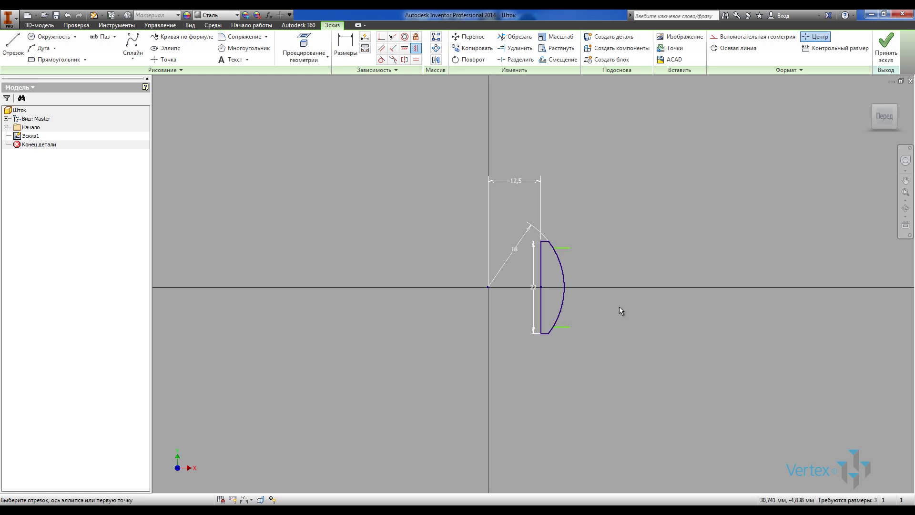
pyautogui.press('Escape')
# Step: Draw a closed upright rectangle about 33 mm tall from line segments, its inner side passing through the outer ends of the short lines
pyautogui.press('l')
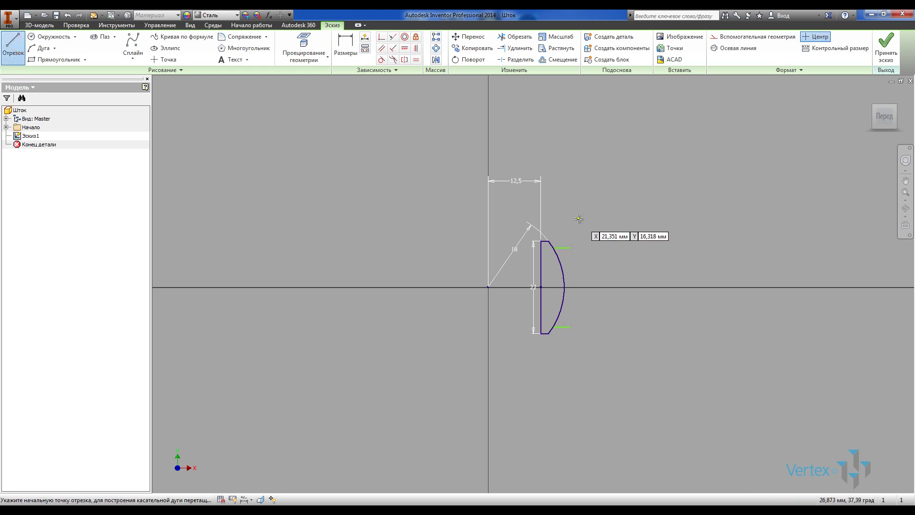
pyautogui.click(570, 215)
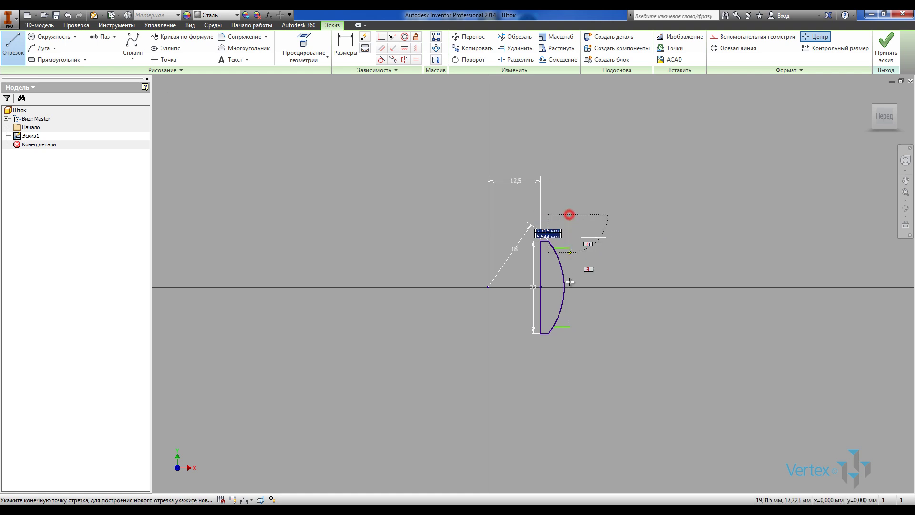
pyautogui.click(568, 354)
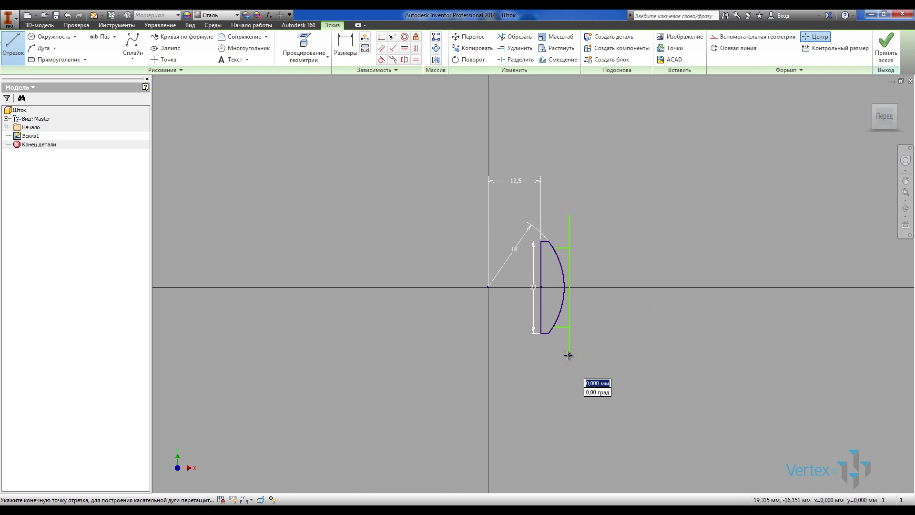
pyautogui.click(617, 355)
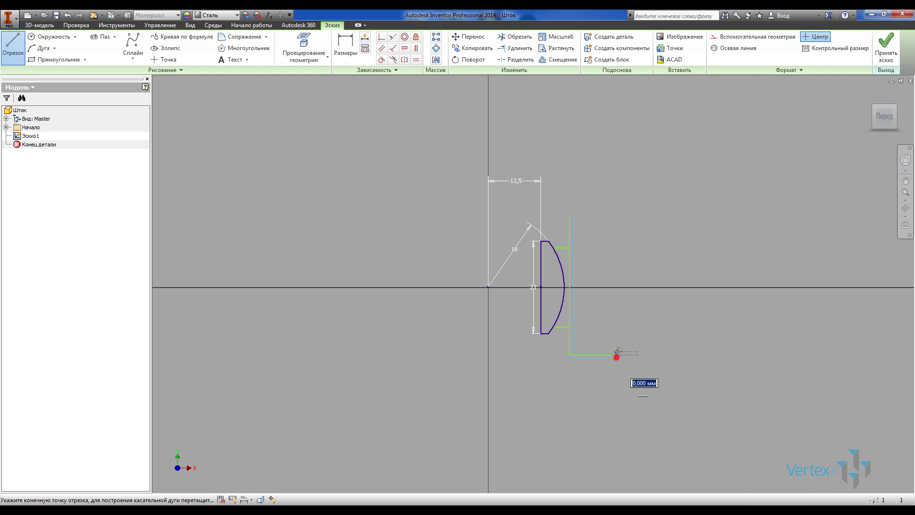
pyautogui.click(617, 213)
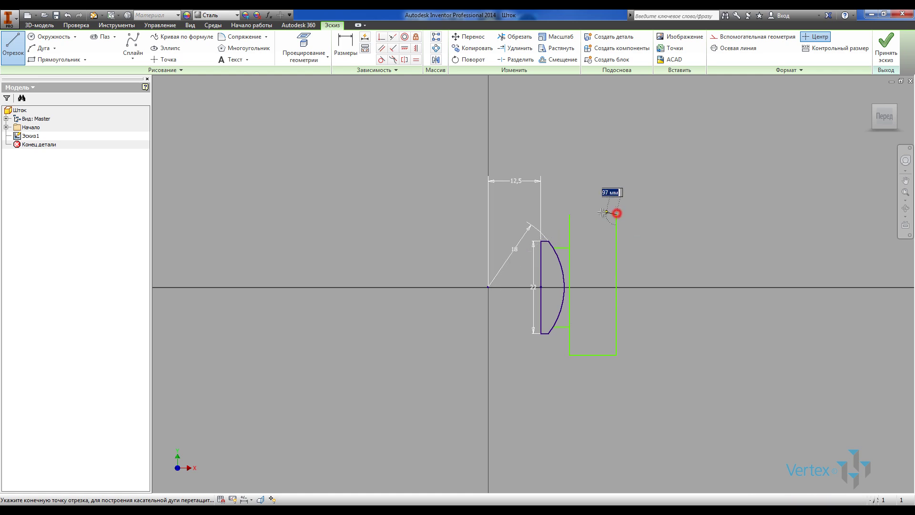
pyautogui.click(570, 215)
# Step: Align the midpoint of the rectangle's inner vertical side with the sketch origin using a horizontal constraint
pyautogui.click(404, 47)
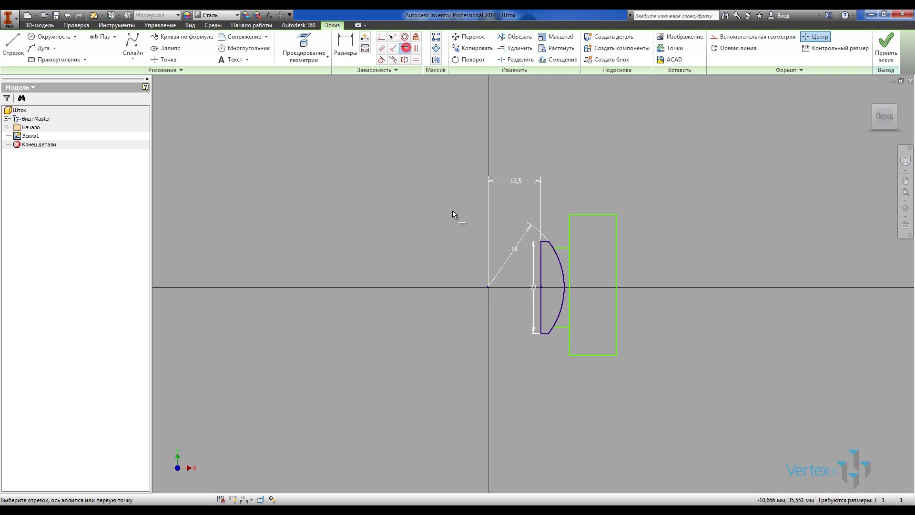
pyautogui.click(487, 286)
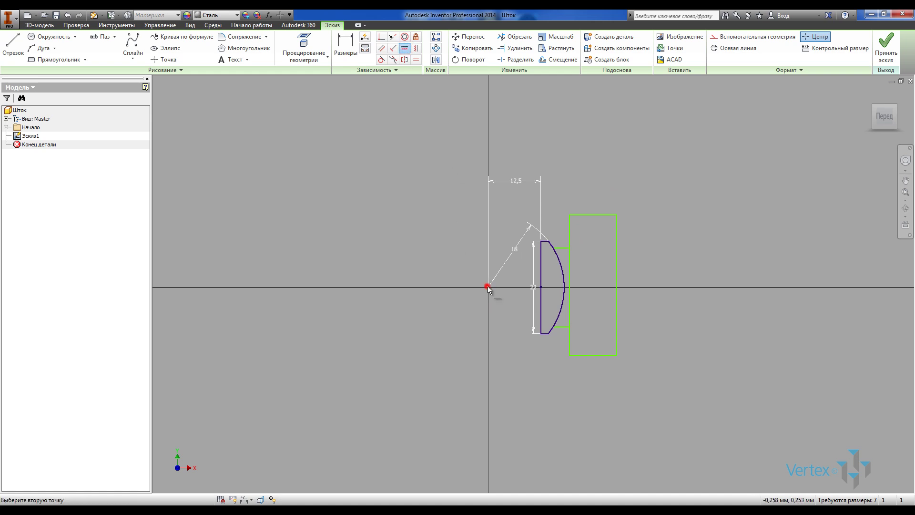
pyautogui.click(570, 287)
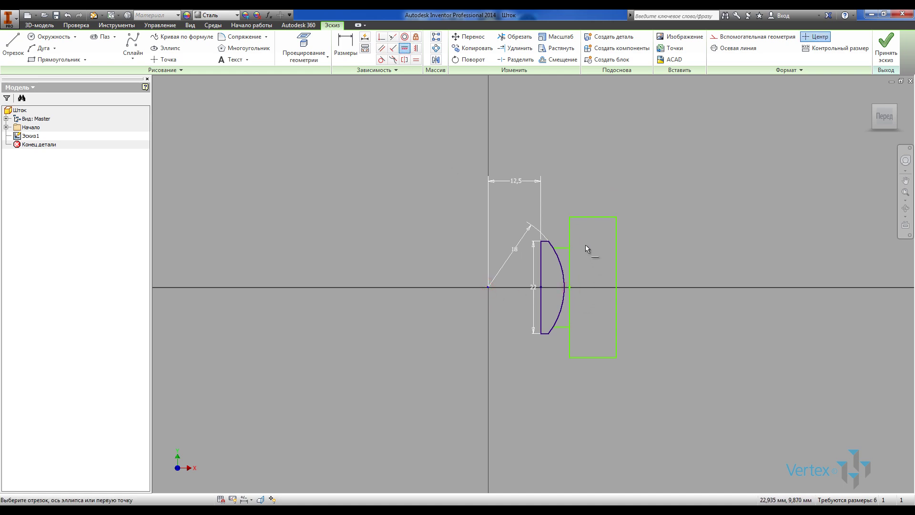
pyautogui.press('Escape')
# Step: Pull the rectangle's inner side away from the short lines and attach the outer ends of both lines to it with coincident constraints
pyautogui.moveTo(569, 229); pyautogui.dragTo(577, 234)
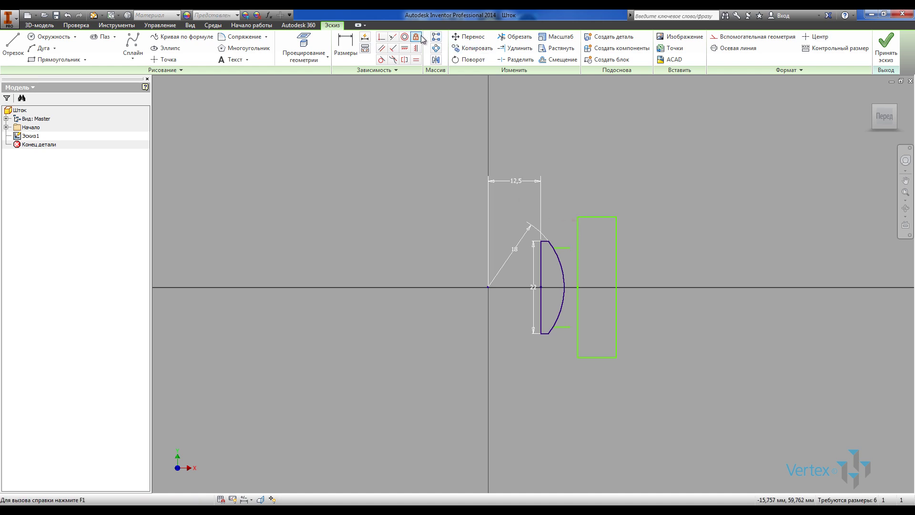
pyautogui.click(381, 36)
pyautogui.click(571, 249)
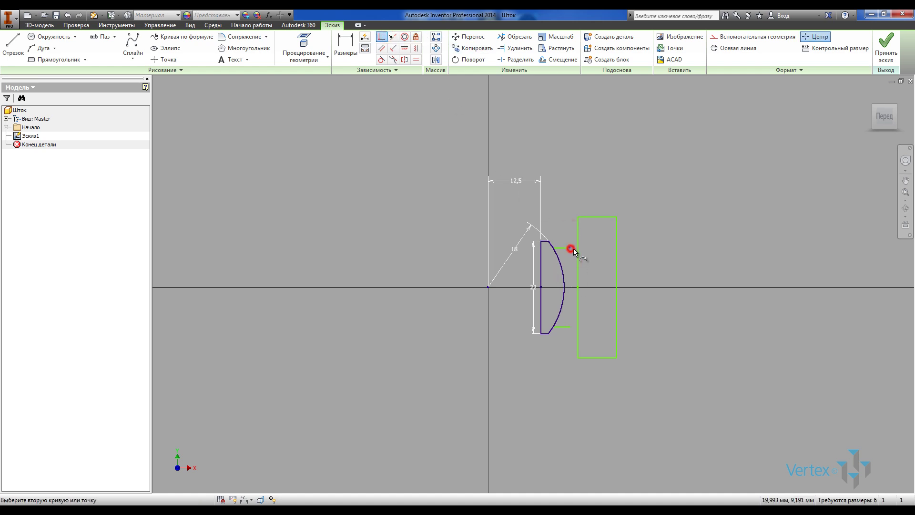
pyautogui.click(578, 253)
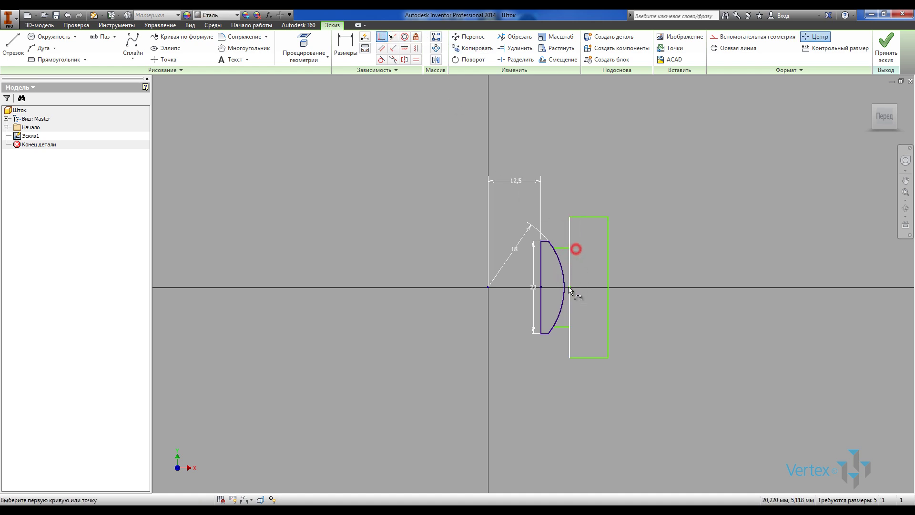
pyautogui.click(570, 326)
pyautogui.click(572, 334)
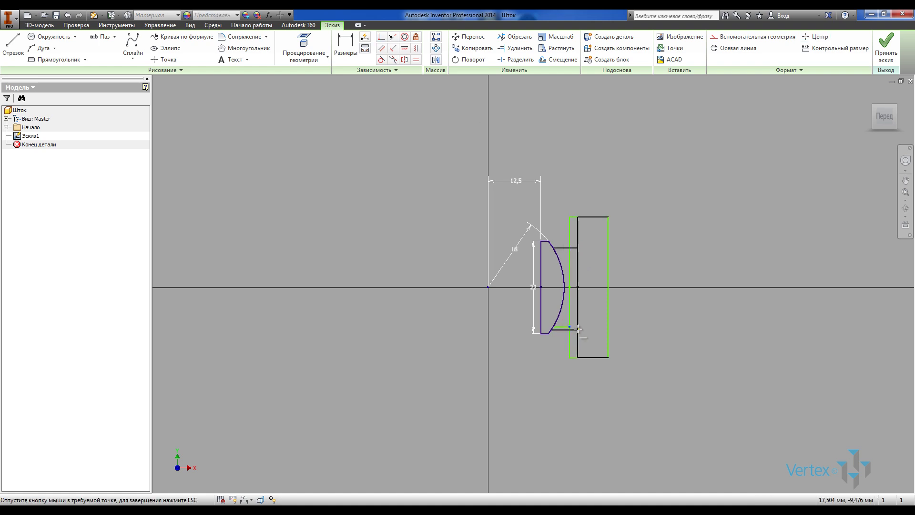
pyautogui.press('Escape')
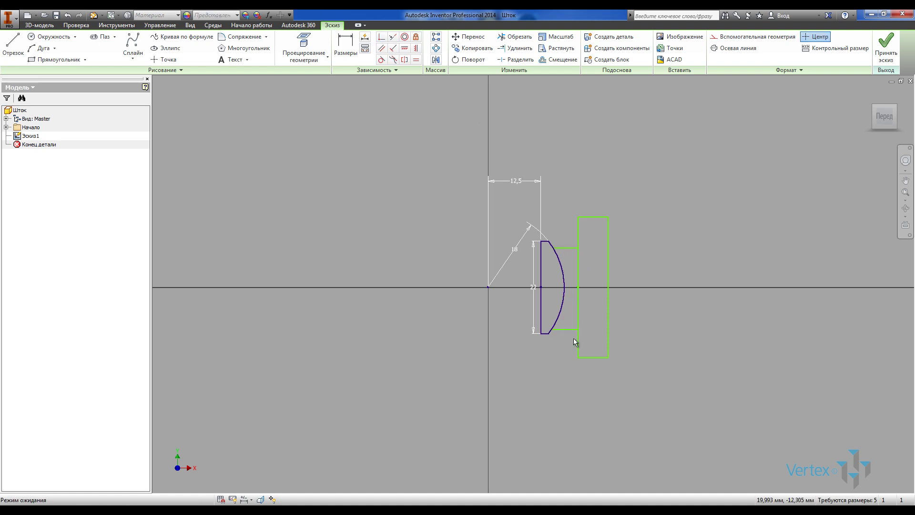
# Step: Dimension the horizontal distance from the origin to the rectangle's outer vertical side as 64/2 mm
pyautogui.click(350, 43)
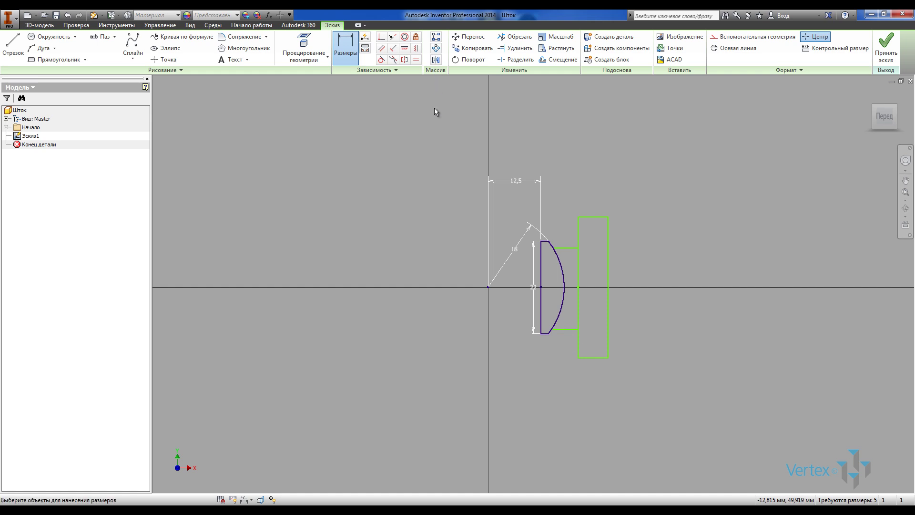
pyautogui.click(489, 287)
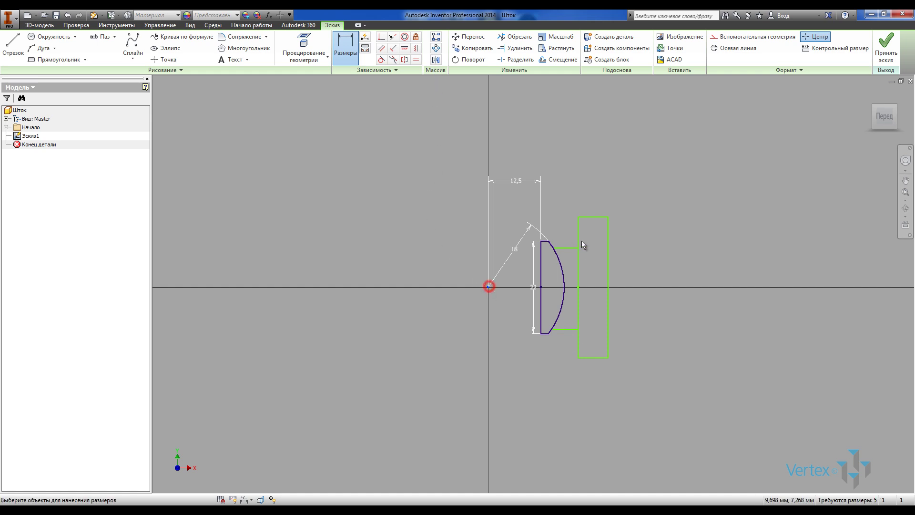
pyautogui.click(607, 242)
pyautogui.click(550, 154)
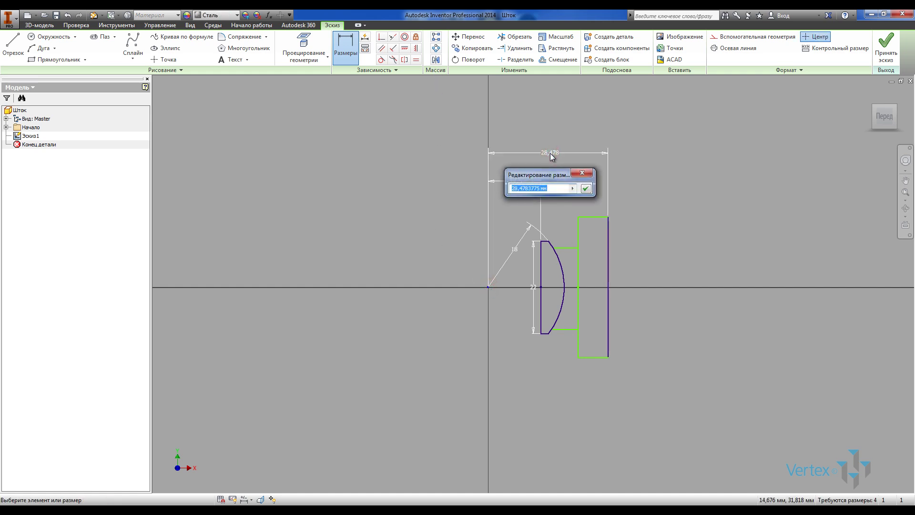
pyautogui.write('64/2')
pyautogui.press('Return')
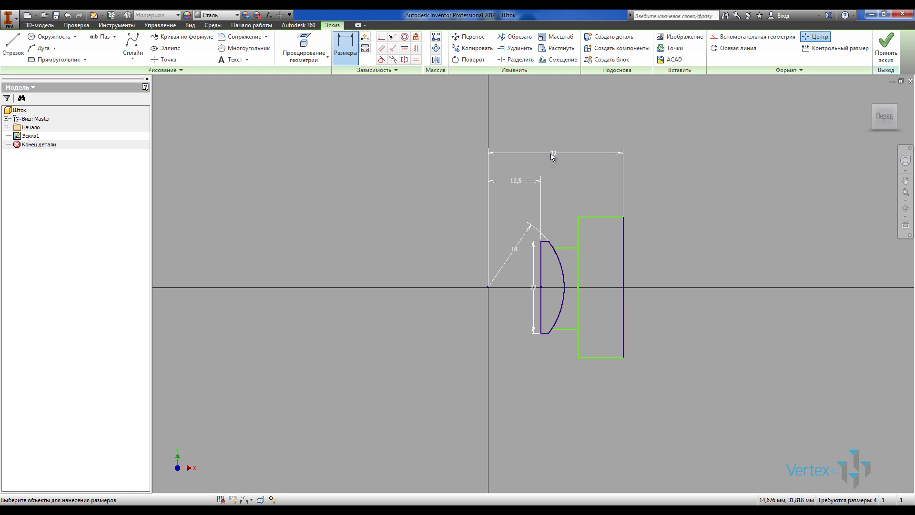
# Step: Dimension the horizontal distance from the origin to the rectangle's inner vertical side as 20 mm
pyautogui.click(578, 263)
pyautogui.click(488, 287)
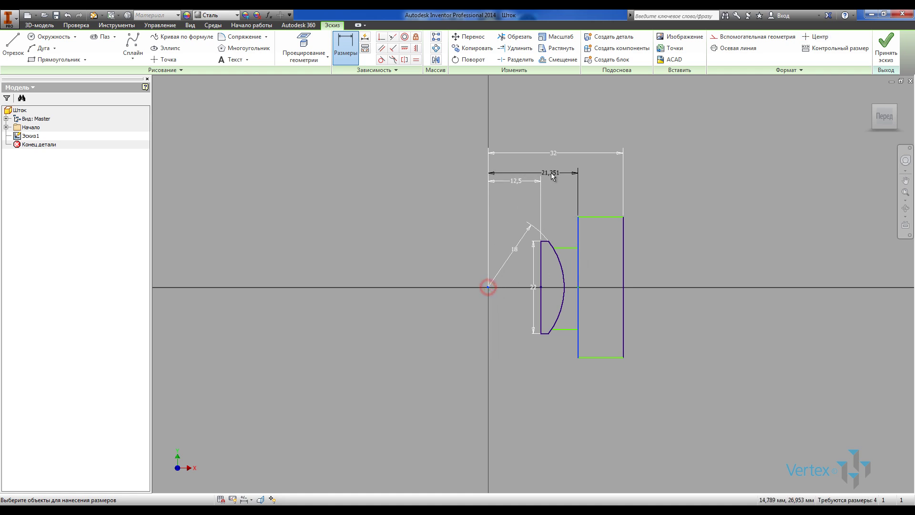
pyautogui.click(547, 167)
pyautogui.write('20')
pyautogui.press('Return')
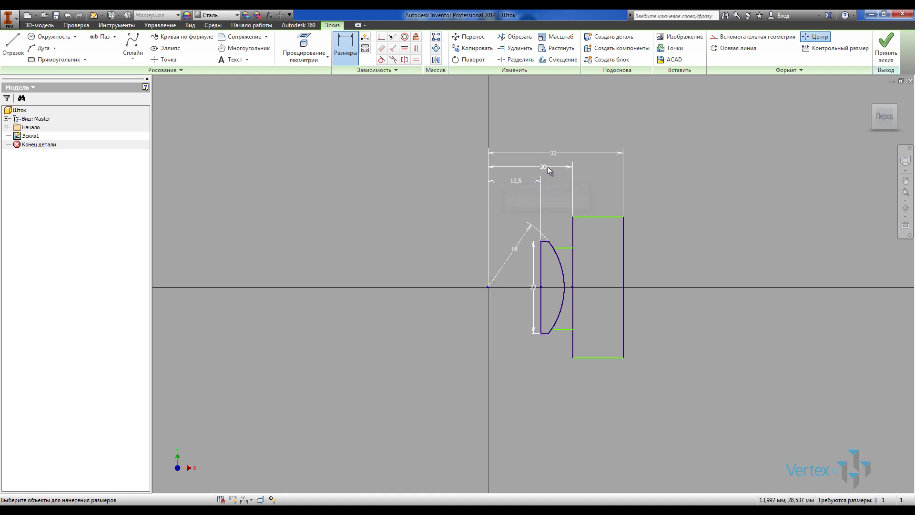
# Step: Dimension the rectangle's height as 24 mm
pyautogui.click(623, 243)
pyautogui.click(661, 249)
pyautogui.write('24')
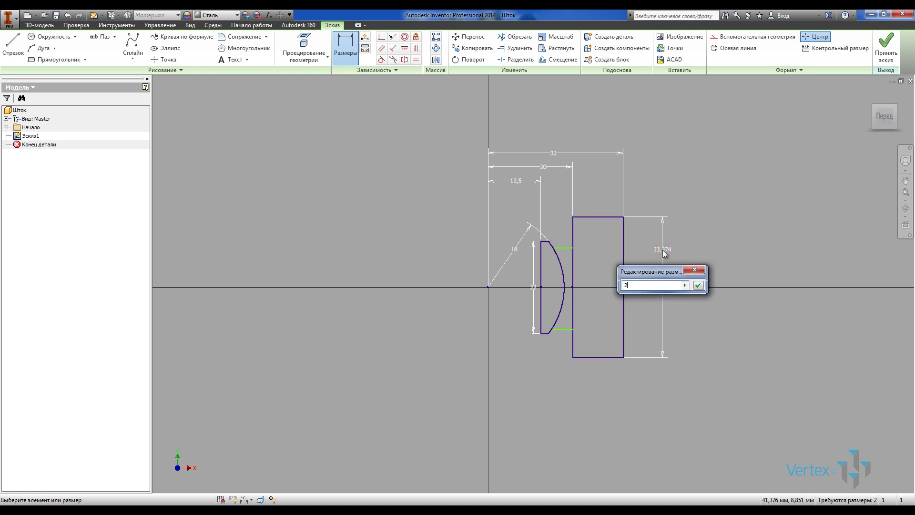
pyautogui.press('Return')
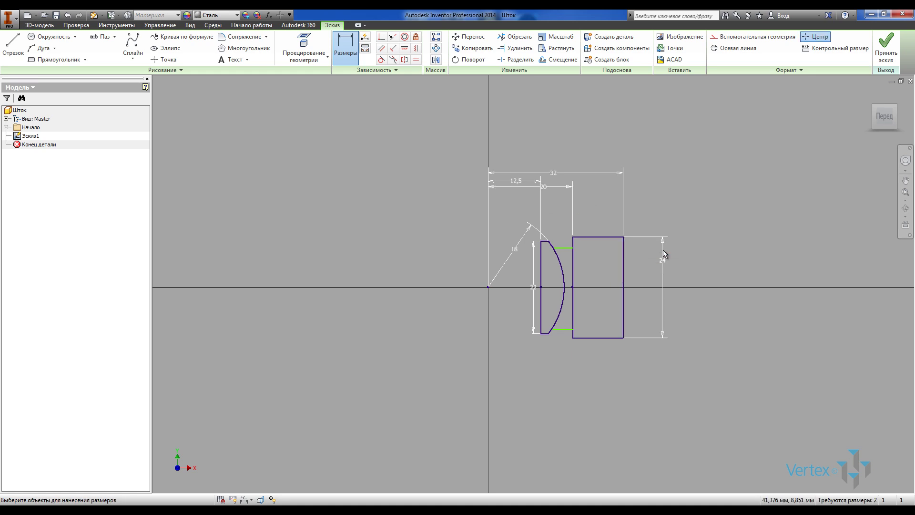
pyautogui.click(562, 247)
pyautogui.click(564, 335)
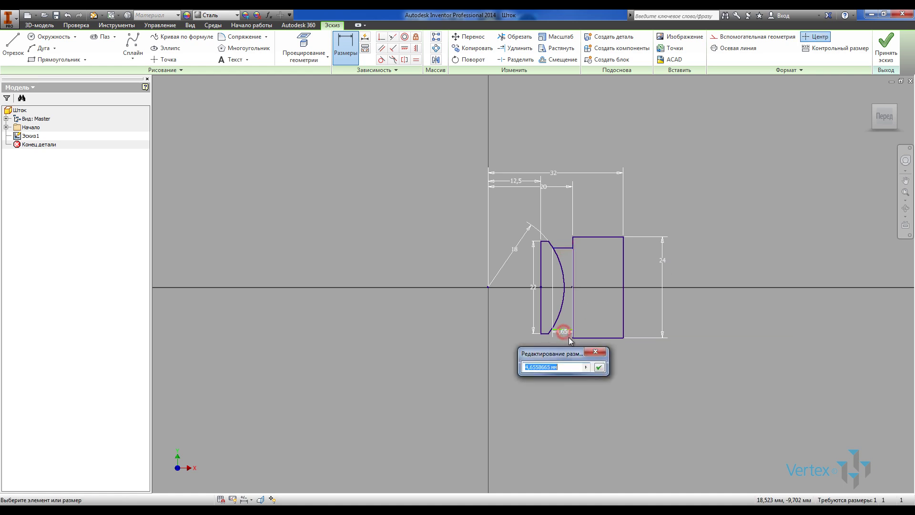
pyautogui.press('Return')
pyautogui.hotkey('ctrl', 'z')
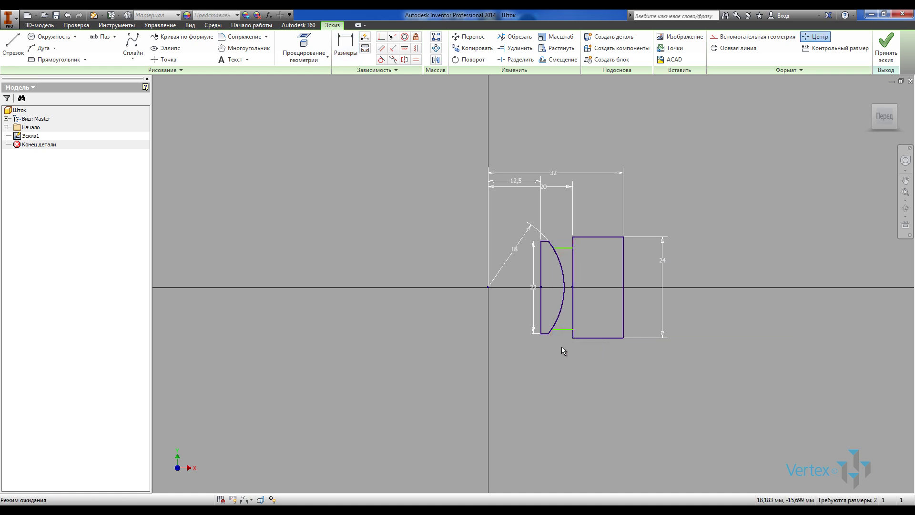
# Step: Dimension the vertical distance between the two short horizontal lines joining the arc and the rectangle as 18 mm
pyautogui.click(346, 48)
pyautogui.click(562, 248)
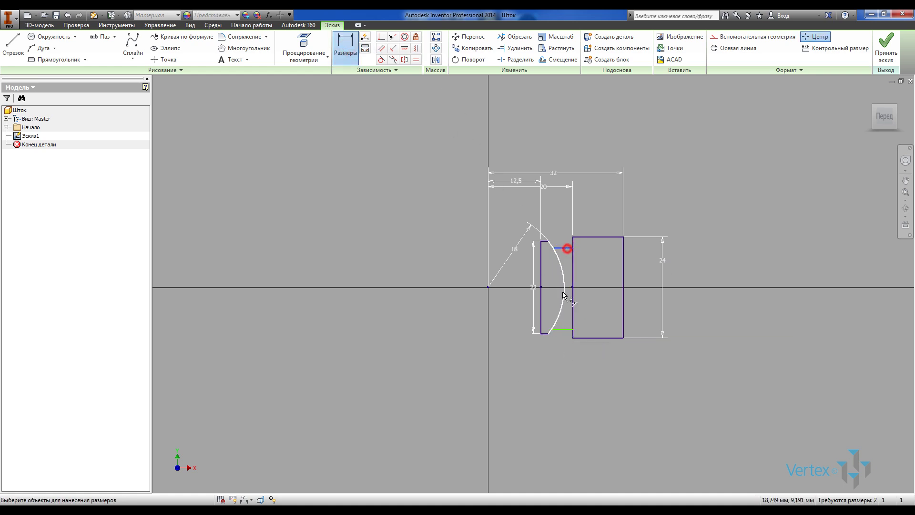
pyautogui.click(562, 329)
pyautogui.click(589, 303)
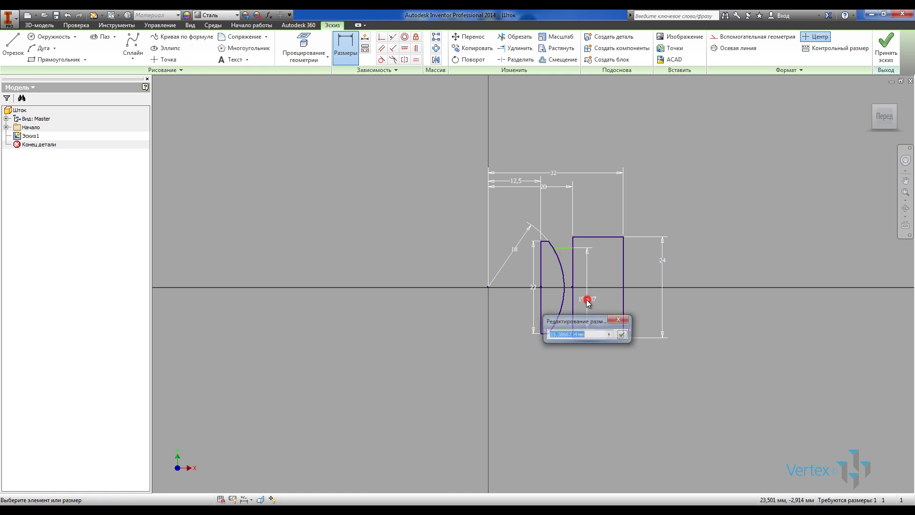
pyautogui.write('18')
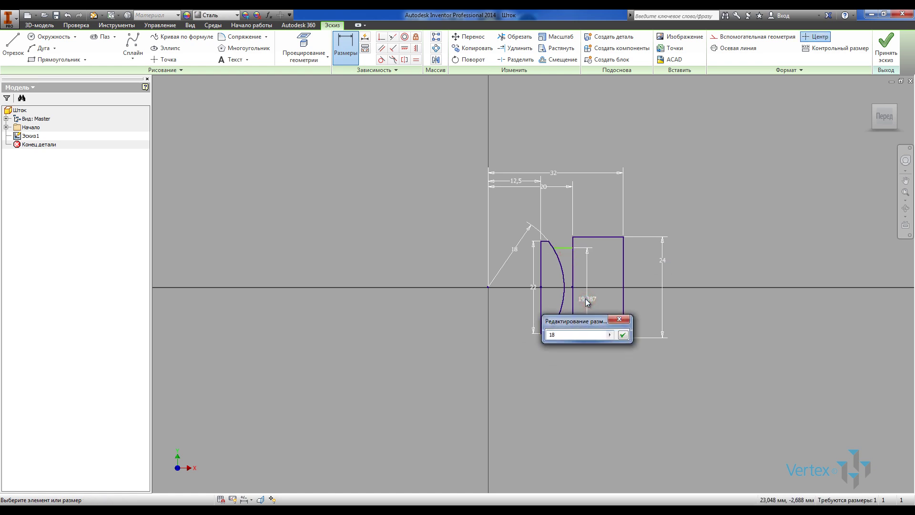
pyautogui.press('Return')
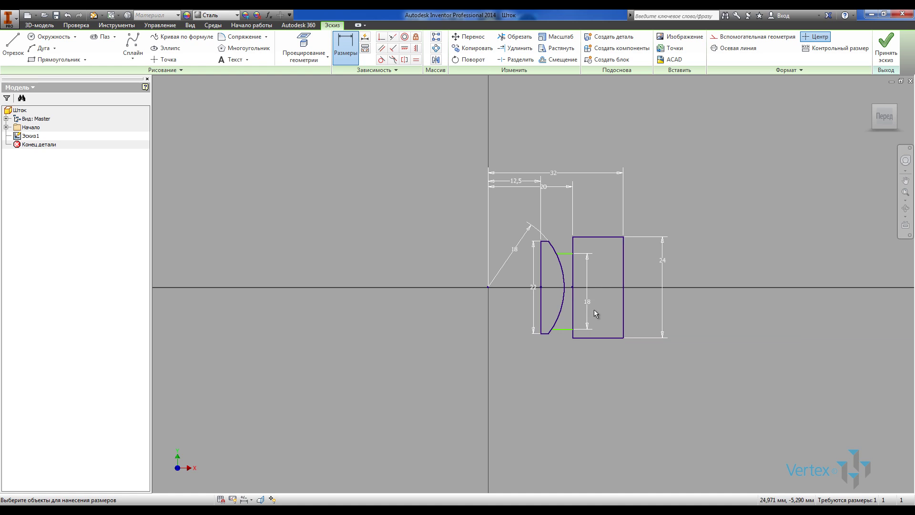
pyautogui.press('Escape')
# Step: Apply an equal constraint between the two short horizontal lines that join the arc to the rectangle
pyautogui.click(416, 59)
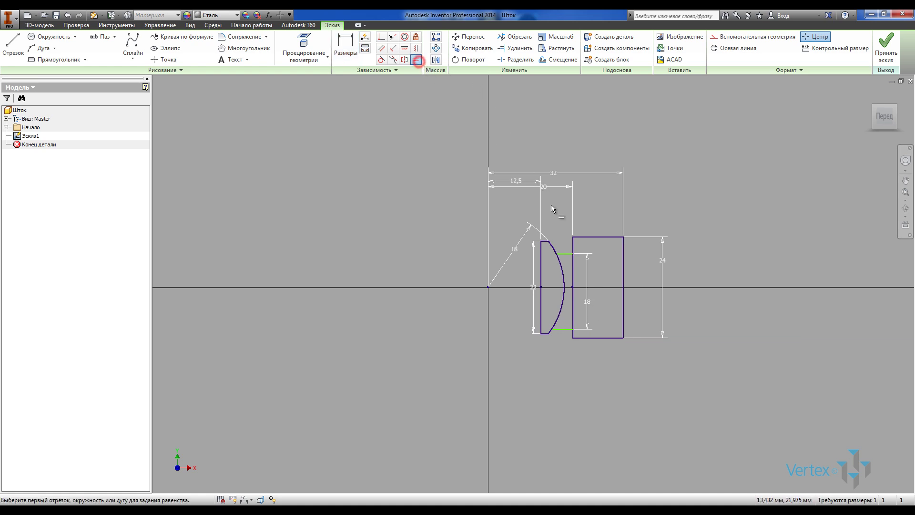
pyautogui.click(569, 254)
pyautogui.click(566, 329)
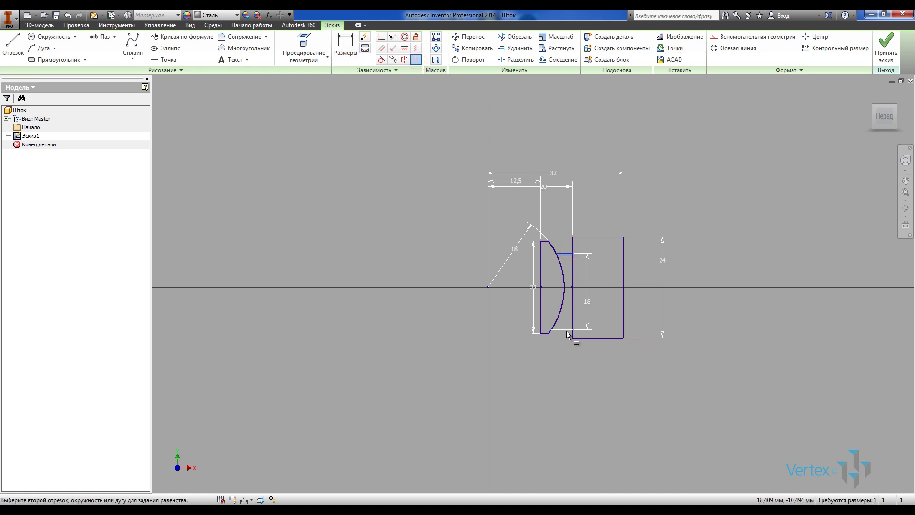
pyautogui.press('Escape')
pyautogui.click(554, 359)
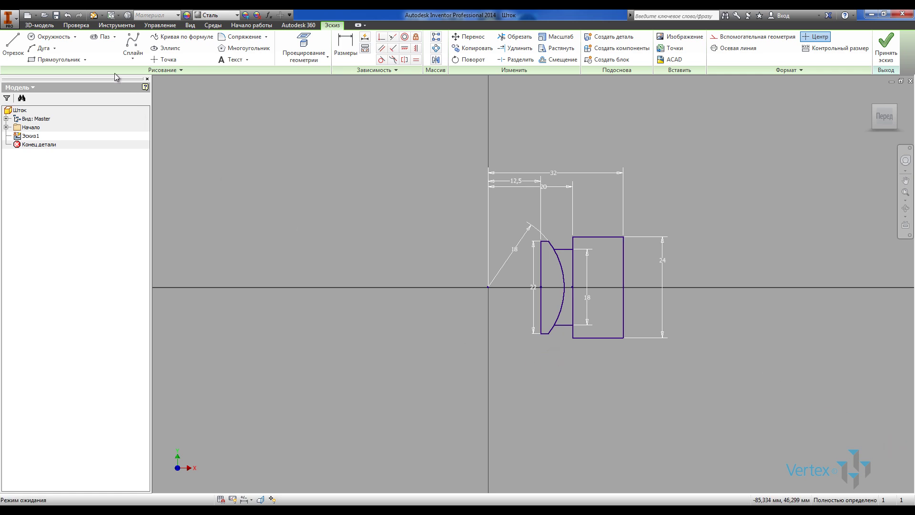
pyautogui.click(12, 45)
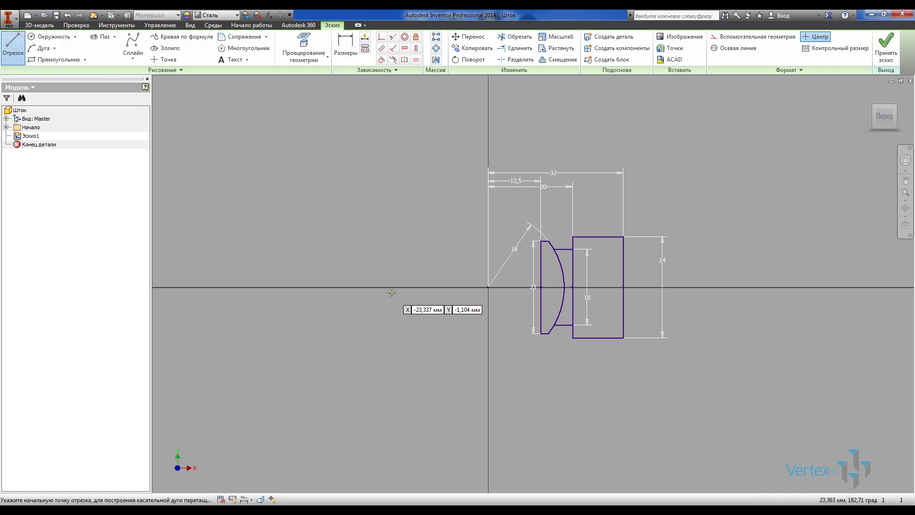
pyautogui.scroll(-2, 403, 281)
pyautogui.moveTo(391, 269); pyautogui.dragTo(503, 275, button='middle')
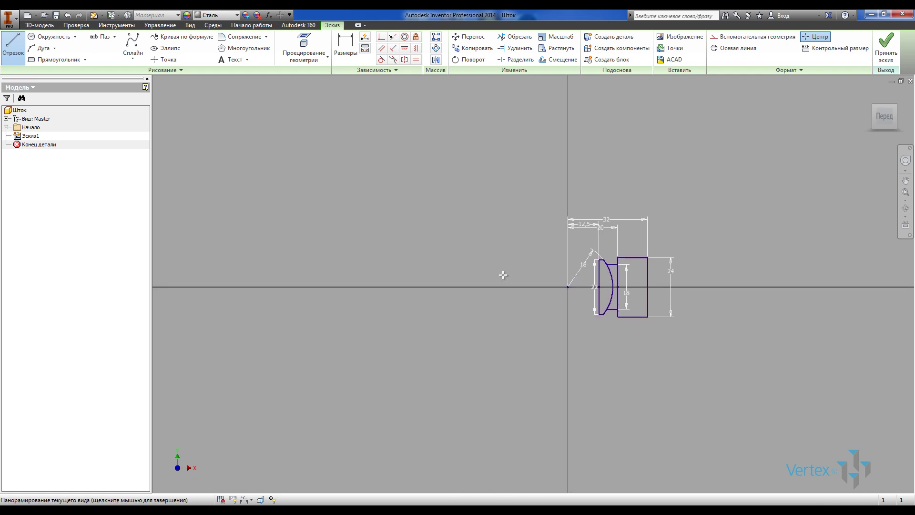
pyautogui.press('Escape')
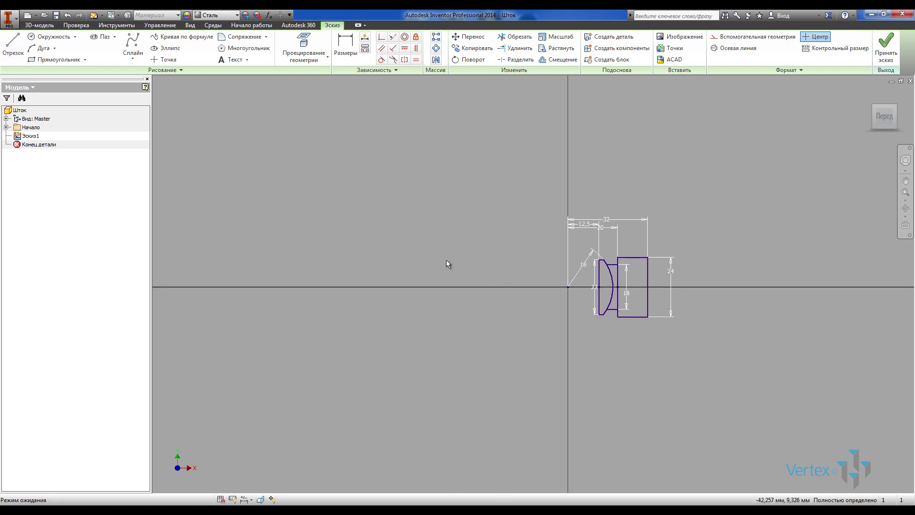
# Step: Draw a long horizontal line from the origin in the negative X direction and convert it to a centerline
pyautogui.click(12, 44)
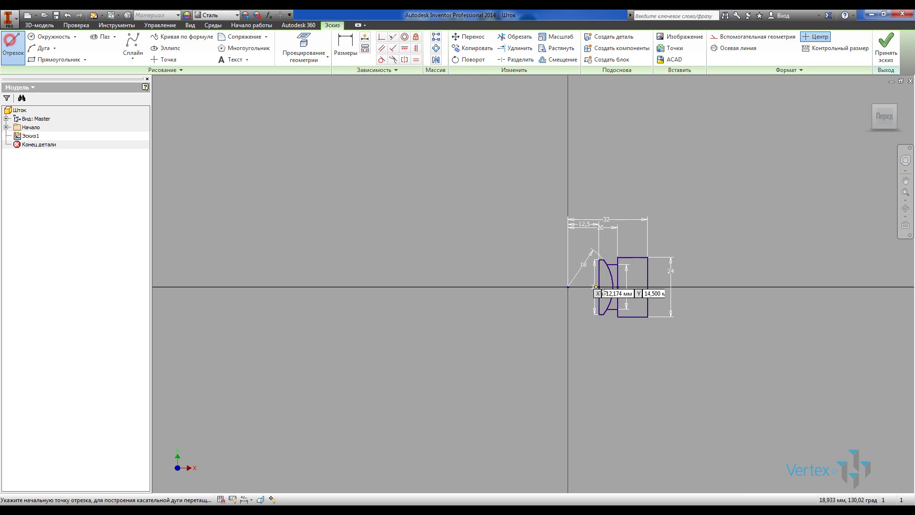
pyautogui.click(568, 287)
pyautogui.scroll(-2, 651, 317)
pyautogui.scroll(-1, 652, 320)
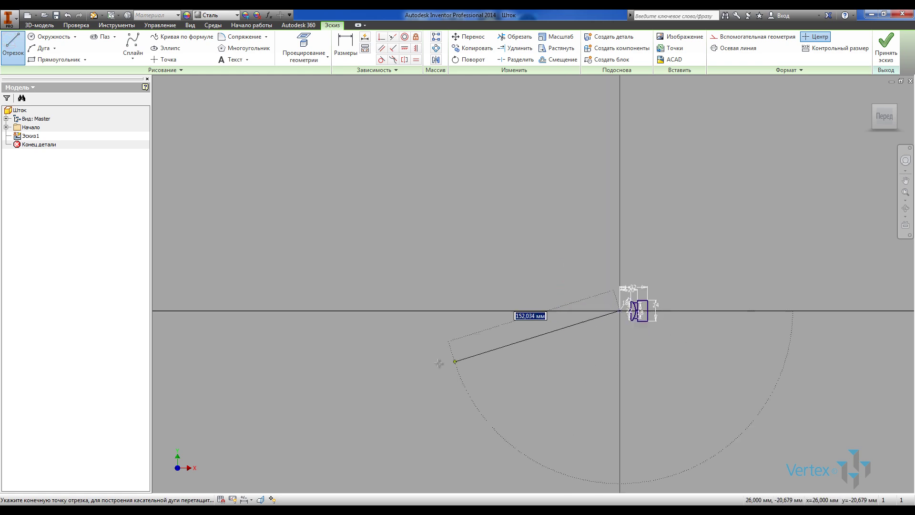
pyautogui.click(301, 311)
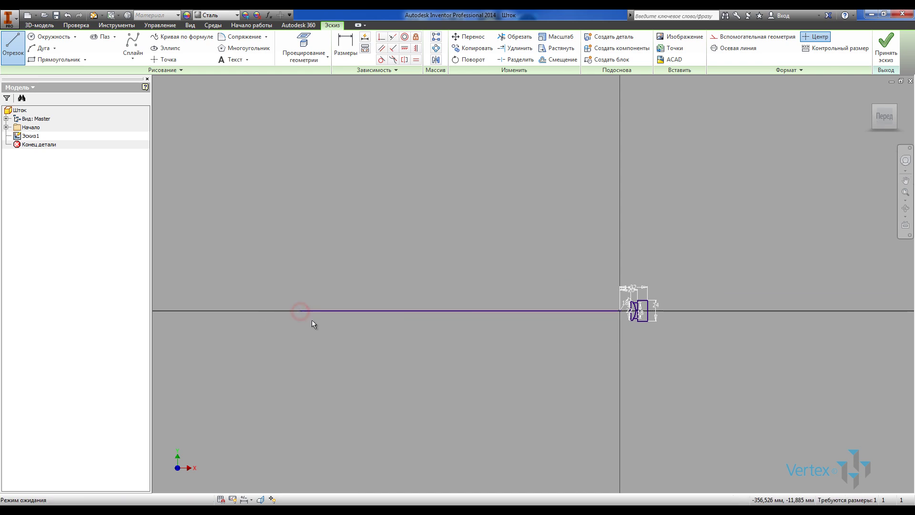
pyautogui.press('Escape')
pyautogui.click(315, 311)
pyautogui.click(732, 47)
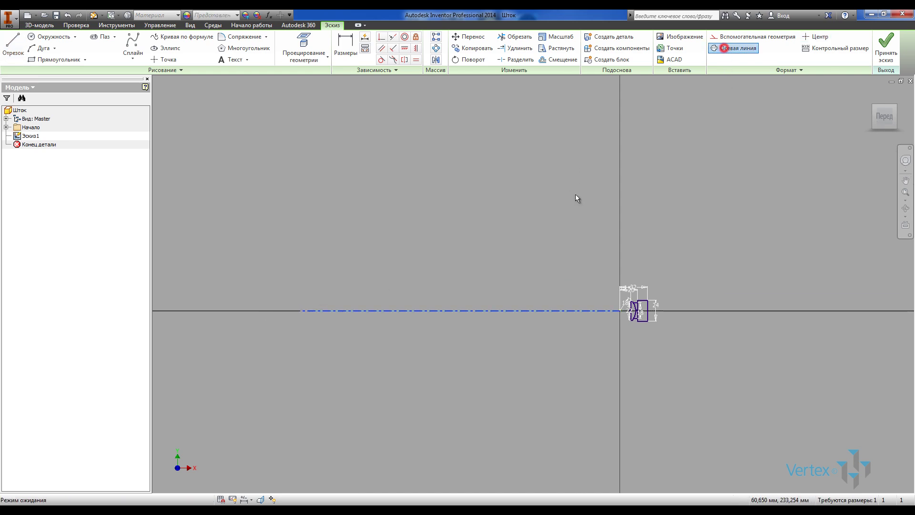
pyautogui.click(502, 264)
# Step: Draw a vertical line about 8 mm up from the centerline and a horizontal line about 76 mm long from its upper end, away from the origin
pyautogui.scroll(2, 581, 287)
pyautogui.moveTo(608, 289); pyautogui.dragTo(540, 274, button='middle')
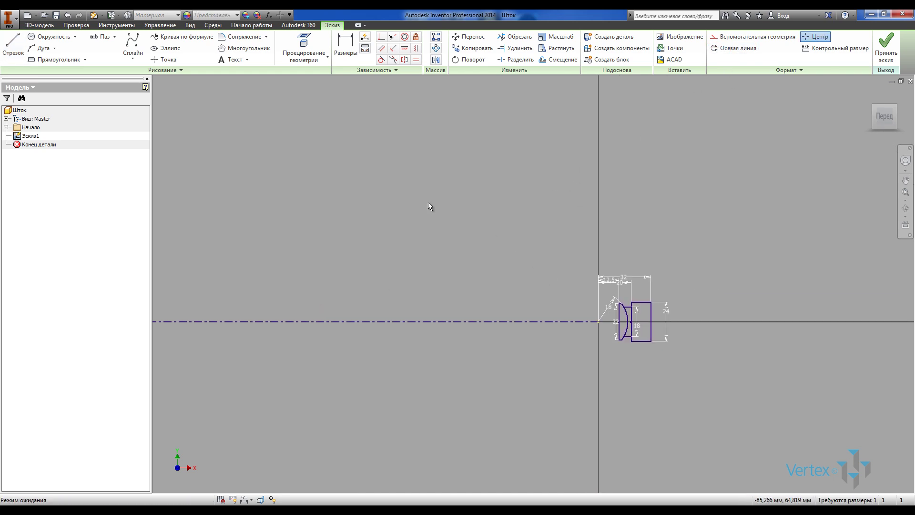
pyautogui.click(13, 45)
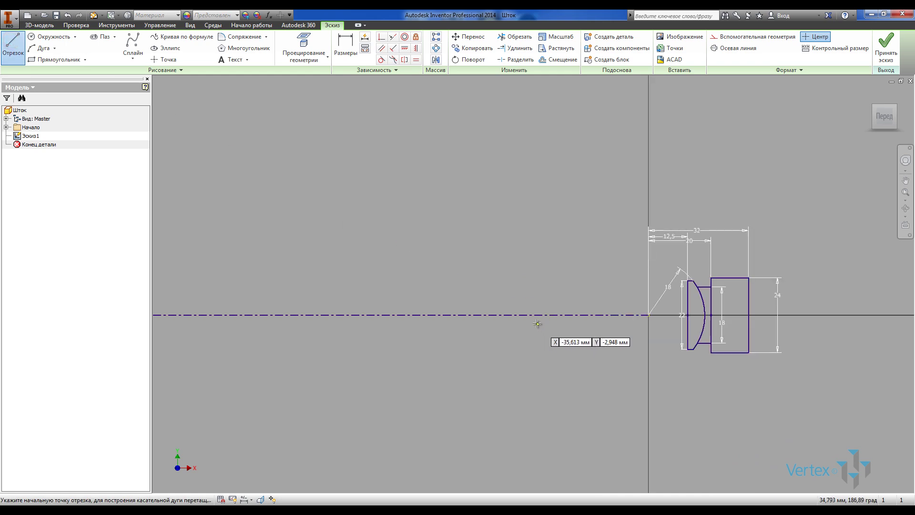
pyautogui.scroll(2, 534, 330)
pyautogui.click(533, 314)
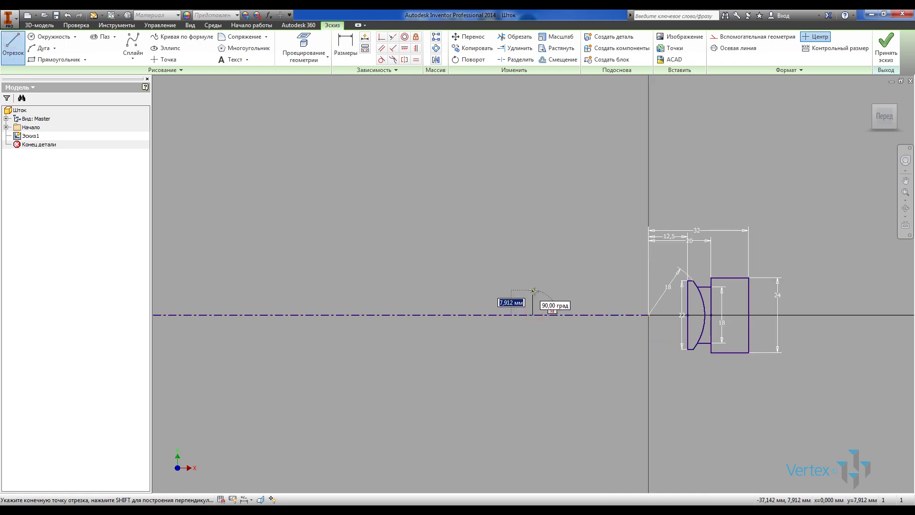
pyautogui.click(533, 290)
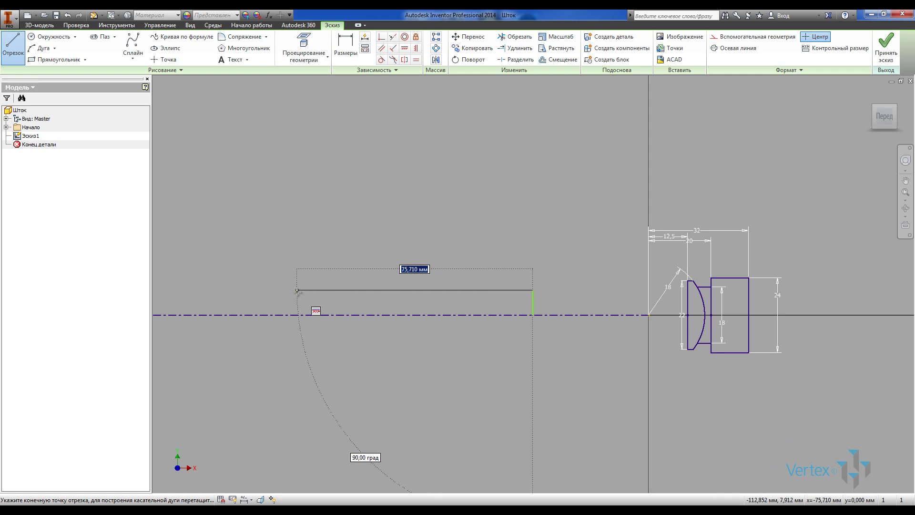
pyautogui.click(296, 290)
pyautogui.press('Escape')
# Step: Dimension the horizontal distance from the origin to the short vertical line, linking its value to the existing 32 mm dimension
pyautogui.click(346, 46)
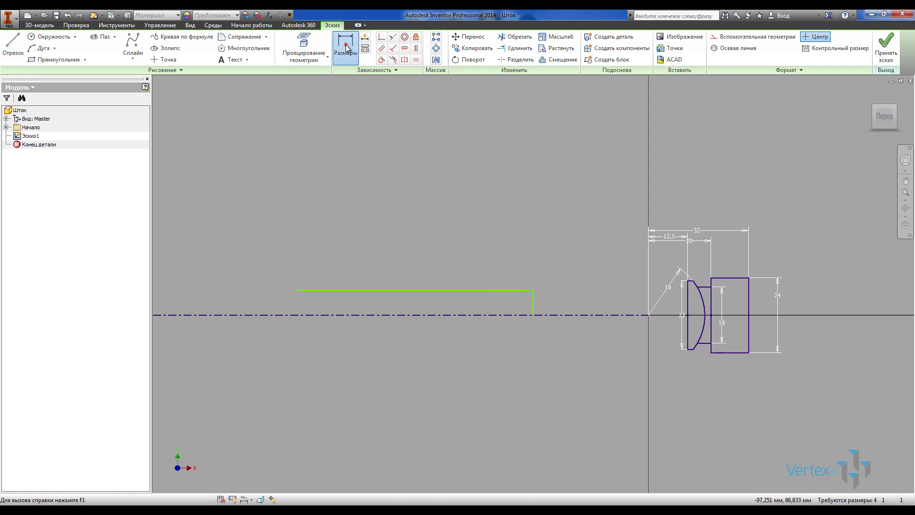
pyautogui.click(532, 302)
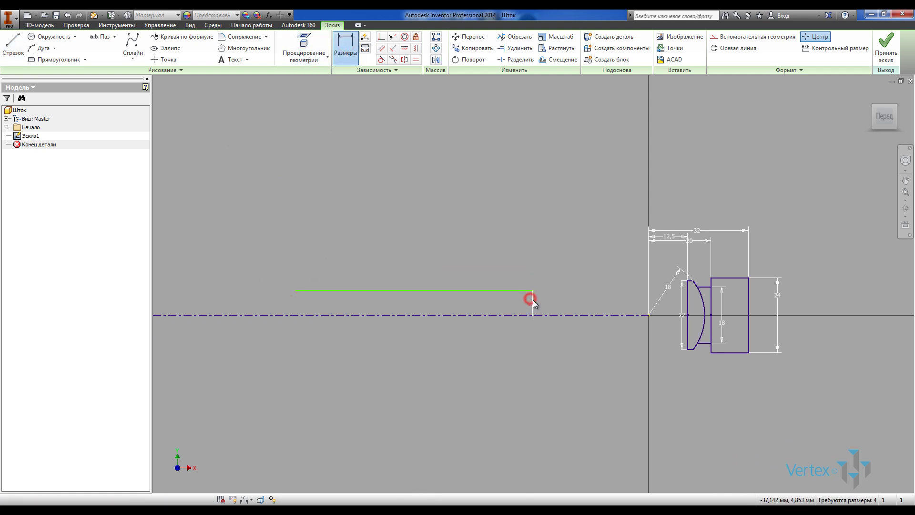
pyautogui.click(648, 315)
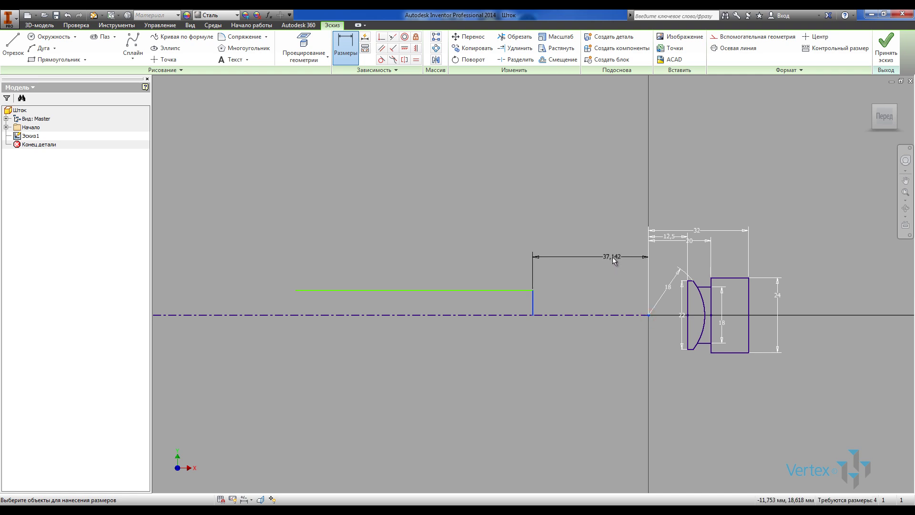
pyautogui.click(614, 256)
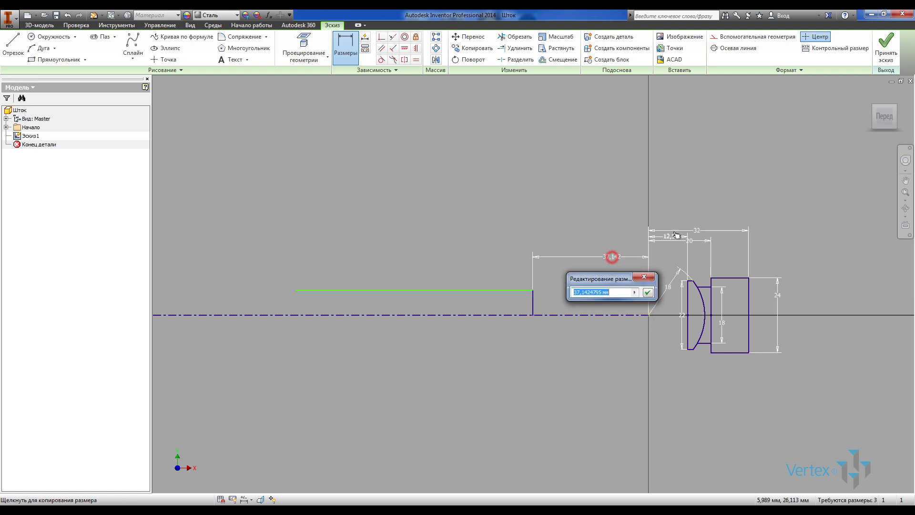
pyautogui.click(647, 293)
# Step: Add a diameter dimension of 25 mm between the horizontal profile line and the centerline
pyautogui.click(542, 290)
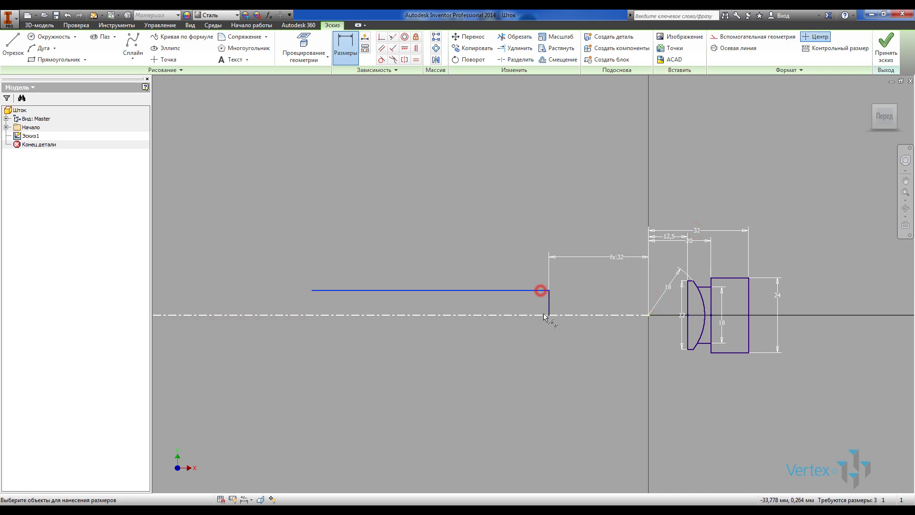
pyautogui.click(543, 314)
pyautogui.click(503, 309)
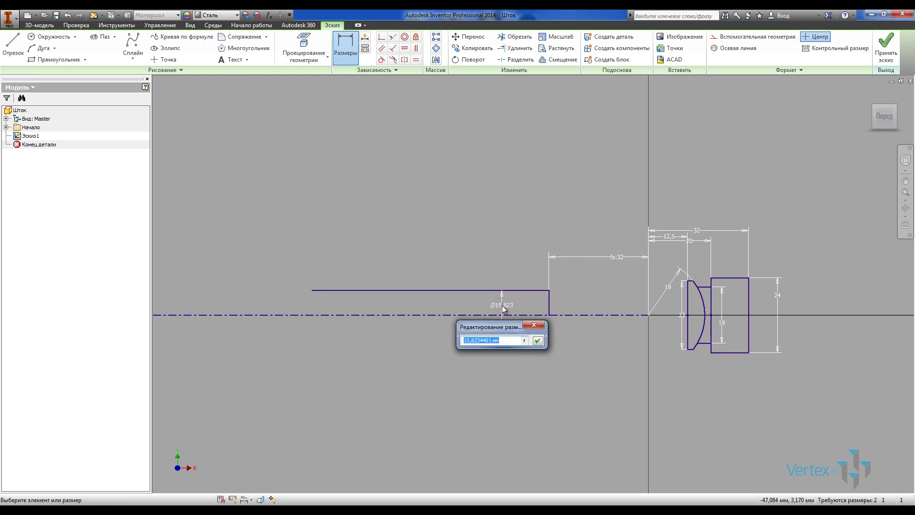
pyautogui.press('Return')
pyautogui.scroll(-5, 478, 365)
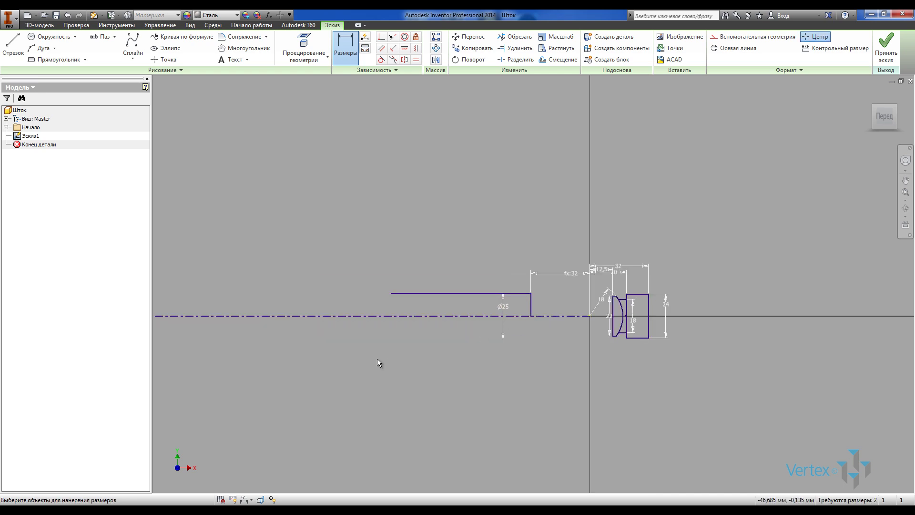
pyautogui.press('Escape')
# Step: Stretch the free end of the horizontal profile line to about 350 mm from the origin and the centerline's free end to about 412 mm
pyautogui.moveTo(487, 370); pyautogui.dragTo(569, 357, button='middle')
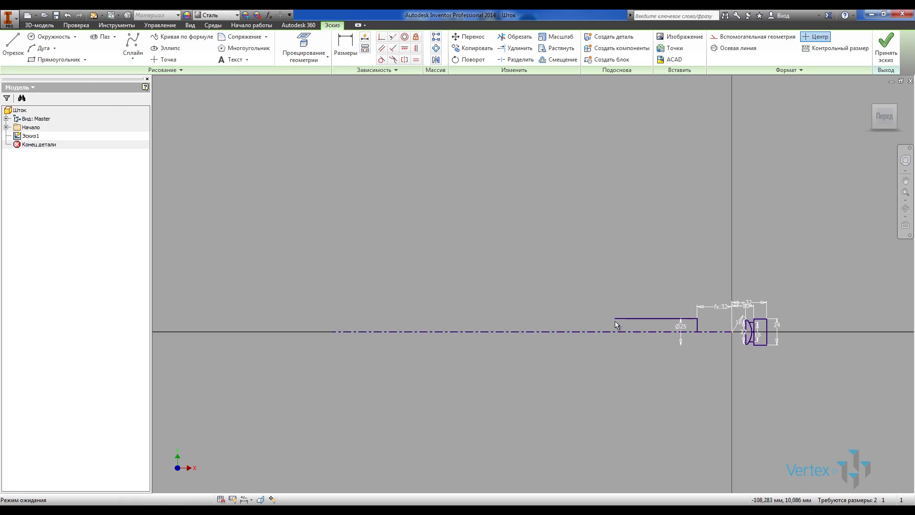
pyautogui.moveTo(614, 319); pyautogui.dragTo(352, 318)
pyautogui.moveTo(332, 263); pyautogui.dragTo(409, 263, button='middle')
pyautogui.moveTo(408, 333); pyautogui.dragTo(363, 333)
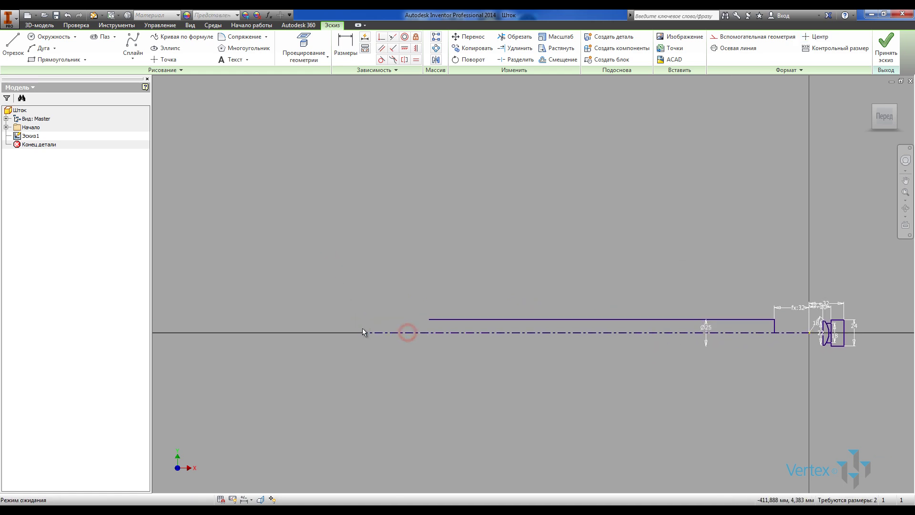
pyautogui.click(347, 291)
# Step: From the profile line's free end, draw a line 3.5 mm down, one about 34 mm outward, and one down to the centerline
pyautogui.press('l')
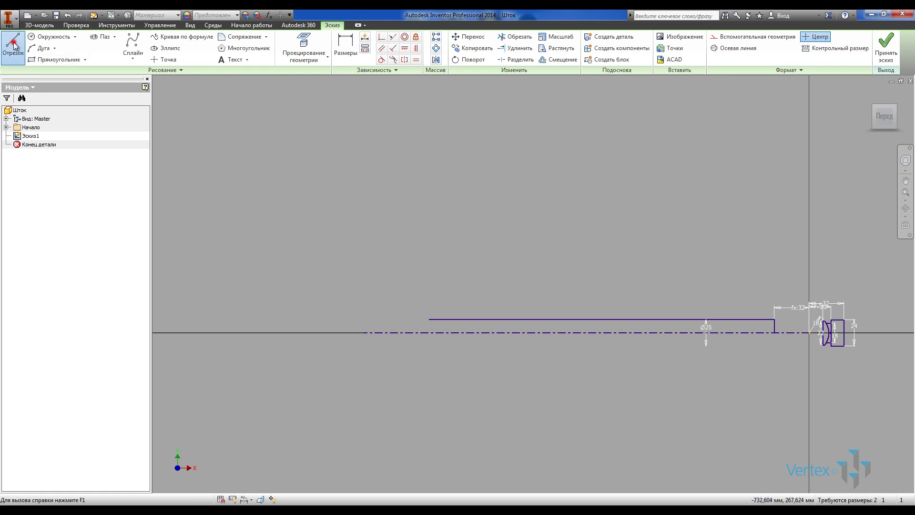
pyautogui.scroll(-5, 410, 322)
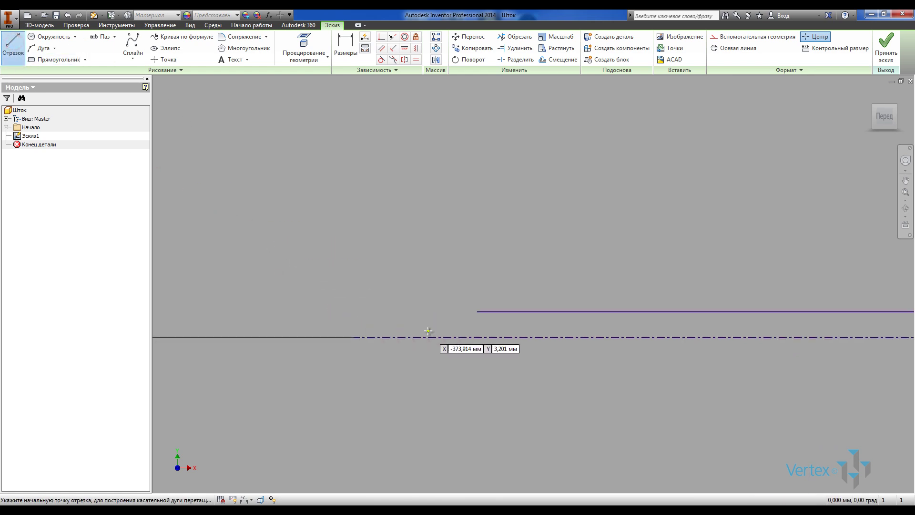
pyautogui.click(476, 311)
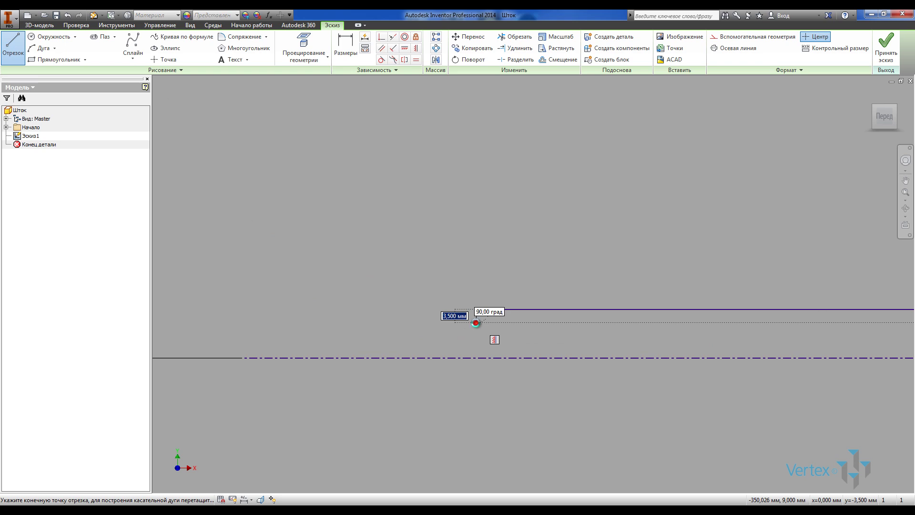
pyautogui.click(475, 323)
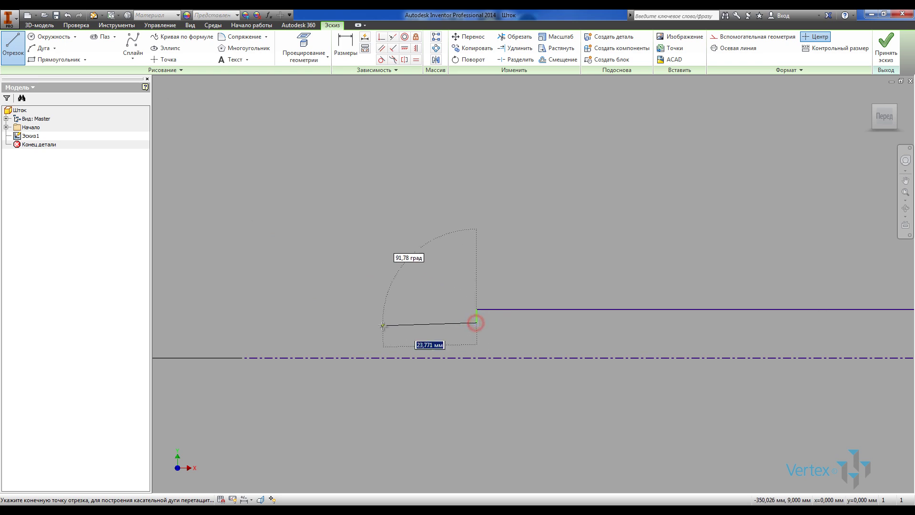
pyautogui.click(343, 323)
pyautogui.doubleClick(343, 358)
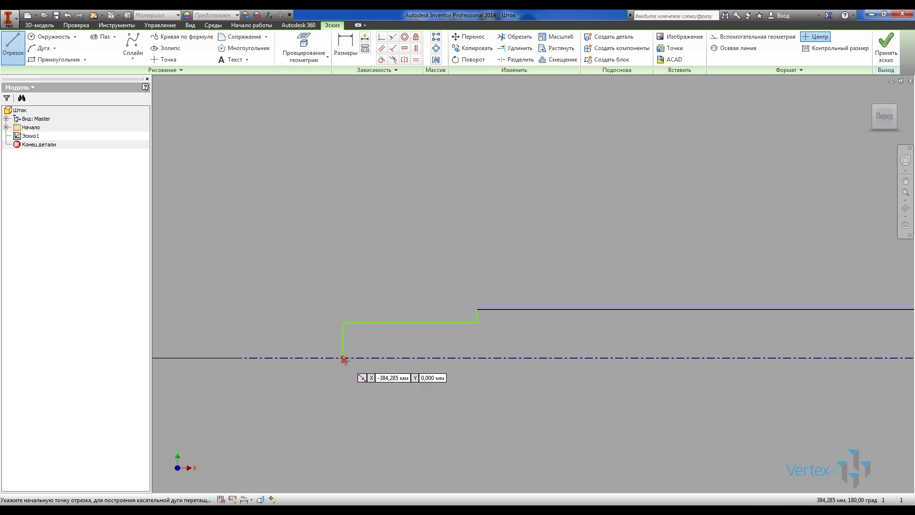
# Step: From the stepped section's outer upper corner, draw a vertical line about 8.3 mm up and a horizontal line about 11 mm outward
pyautogui.click(343, 323)
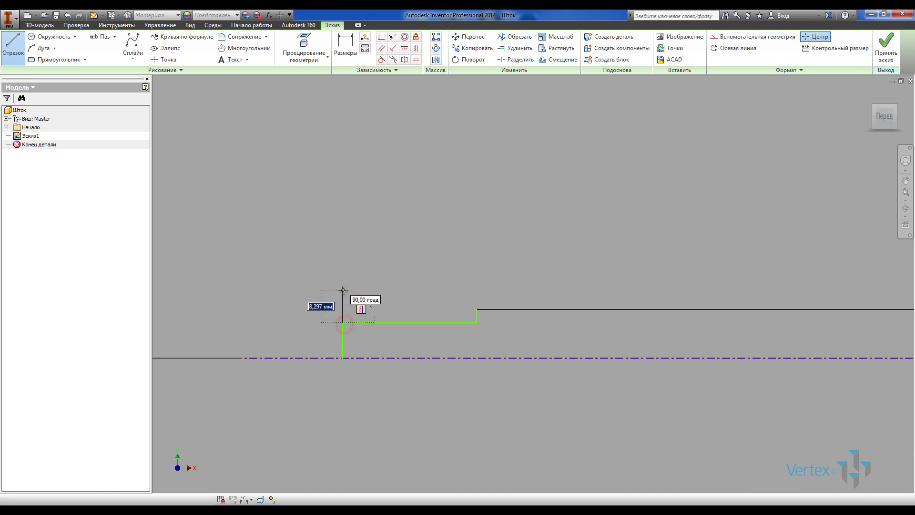
pyautogui.click(343, 290)
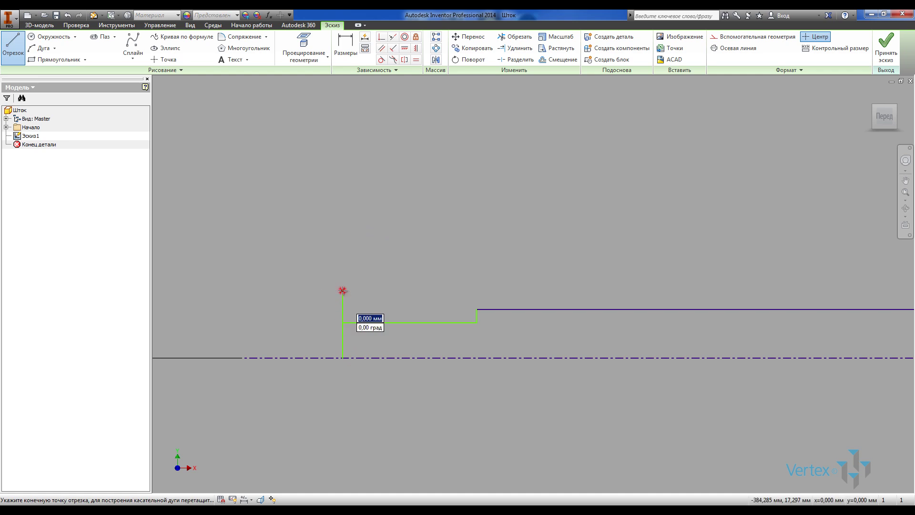
pyautogui.click(299, 290)
pyautogui.press('Escape')
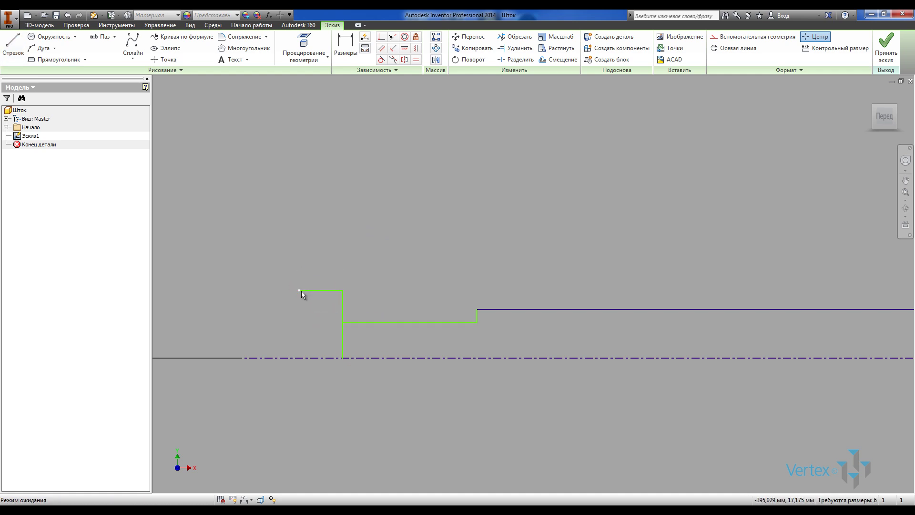
# Step: Close the end section with a vertical line about 17 mm down to the centerline's free end and narrow the section to about 14.5 mm
pyautogui.moveTo(301, 290); pyautogui.dragTo(242, 291)
pyautogui.press('l')
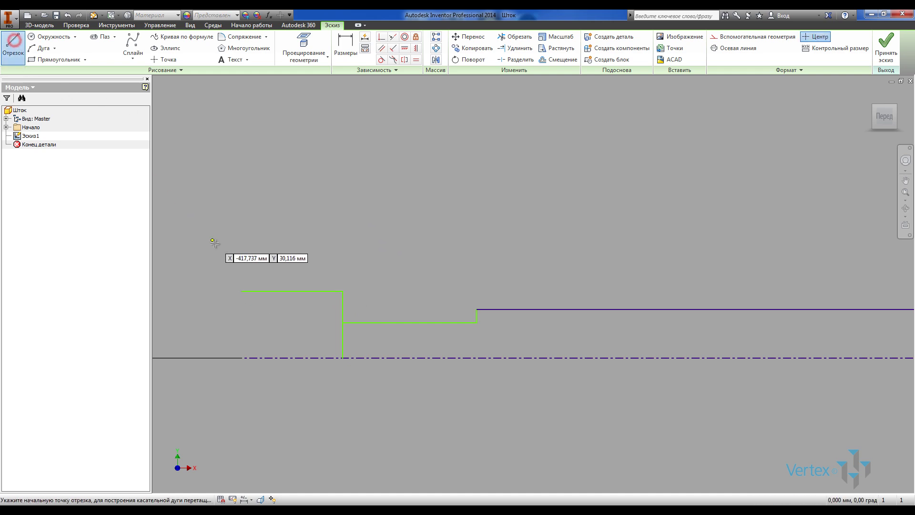
pyautogui.click(242, 291)
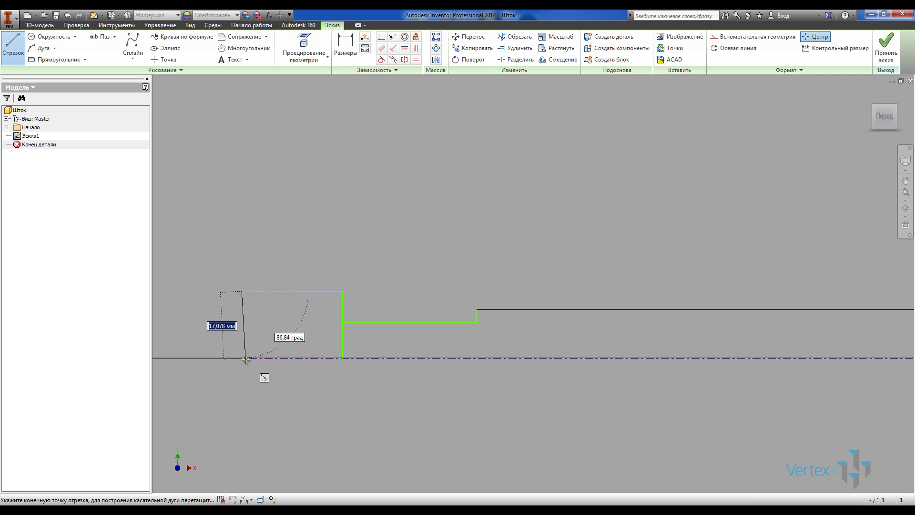
pyautogui.click(243, 358)
pyautogui.press('Escape')
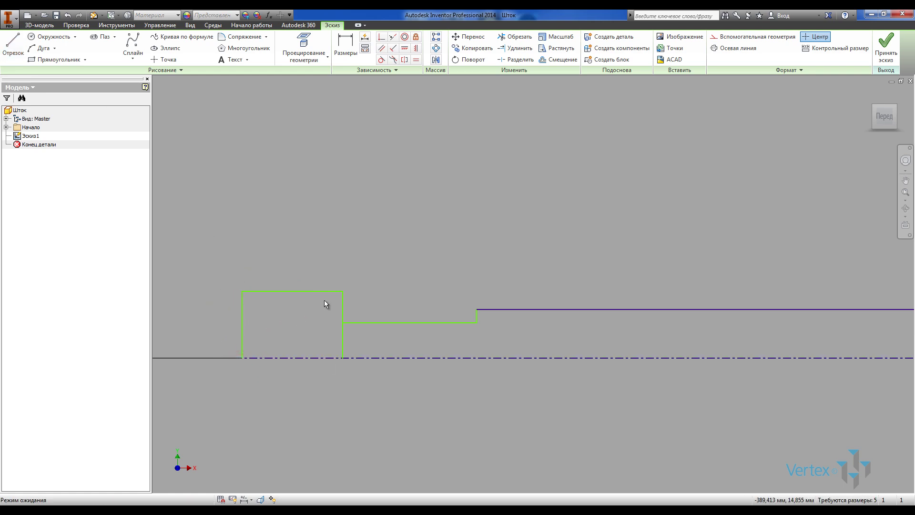
pyautogui.moveTo(344, 309); pyautogui.dragTo(299, 308)
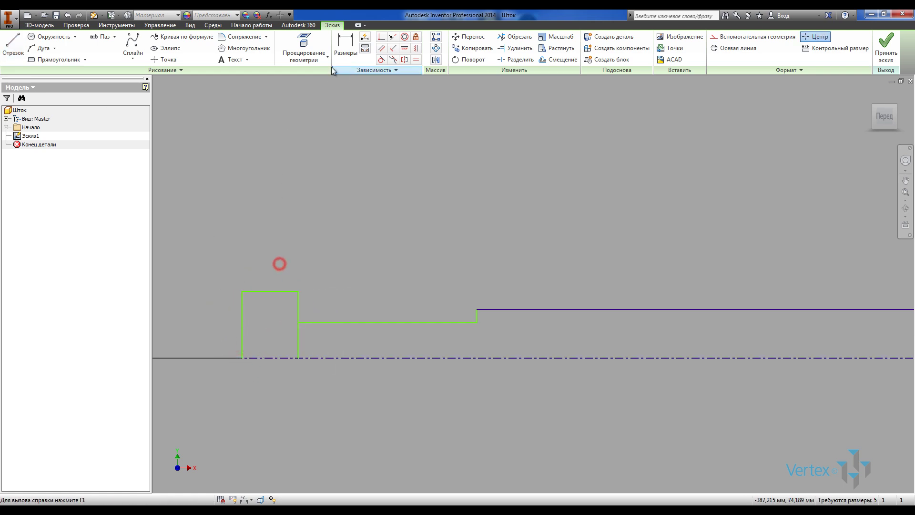
# Step: Dimension the end section with a 30 mm diameter about the centerline and a 15 mm length
pyautogui.click(343, 42)
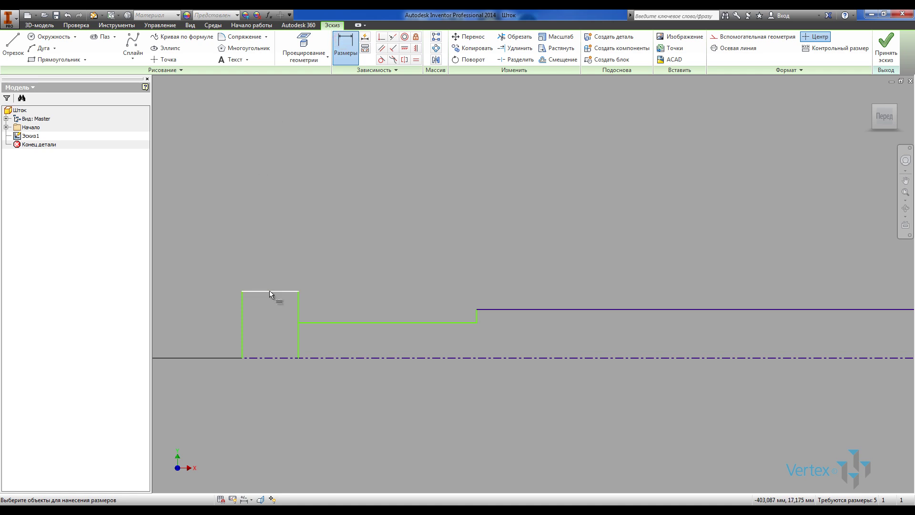
pyautogui.click(276, 357)
pyautogui.click(222, 336)
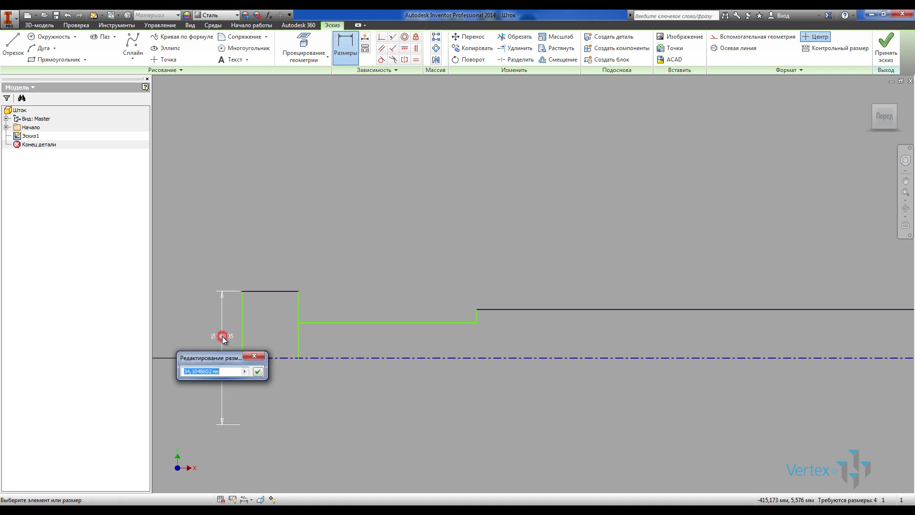
pyautogui.write('30')
pyautogui.press('Return')
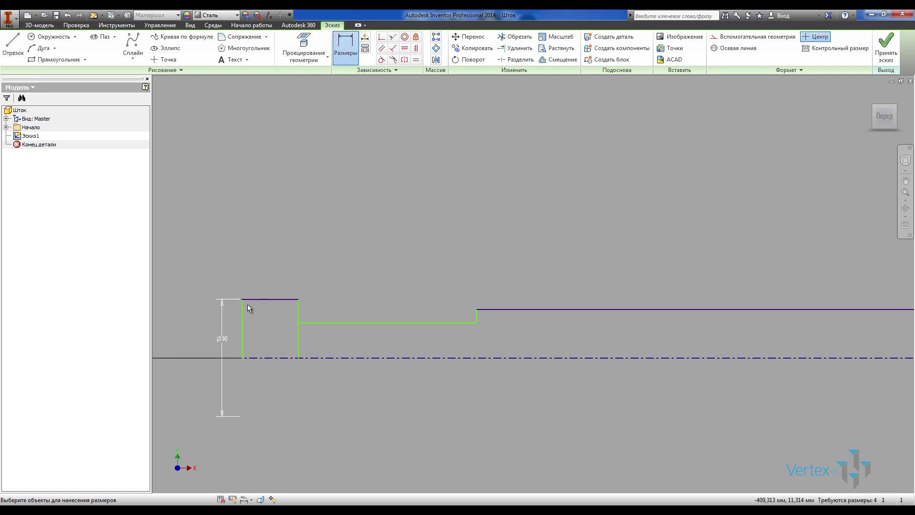
pyautogui.click(252, 299)
pyautogui.click(252, 278)
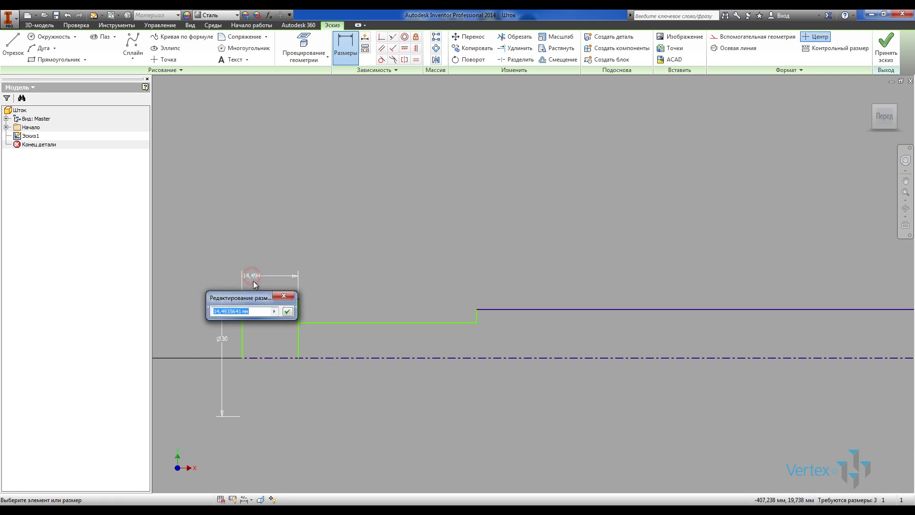
pyautogui.write('15')
pyautogui.press('Return')
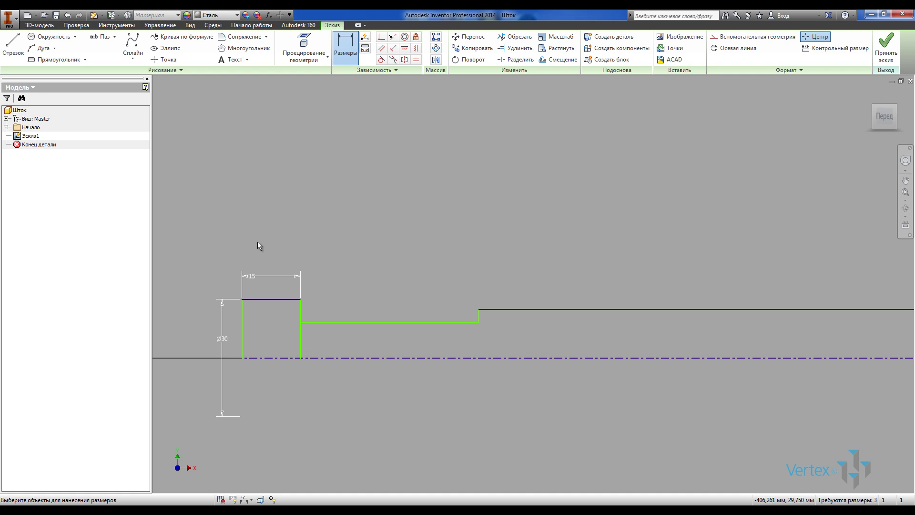
# Step: From the end section's inner upper corner, draw a line about 20 mm up, one 50 mm toward the rod, and one down to the rod line
pyautogui.scroll(-2, 258, 241)
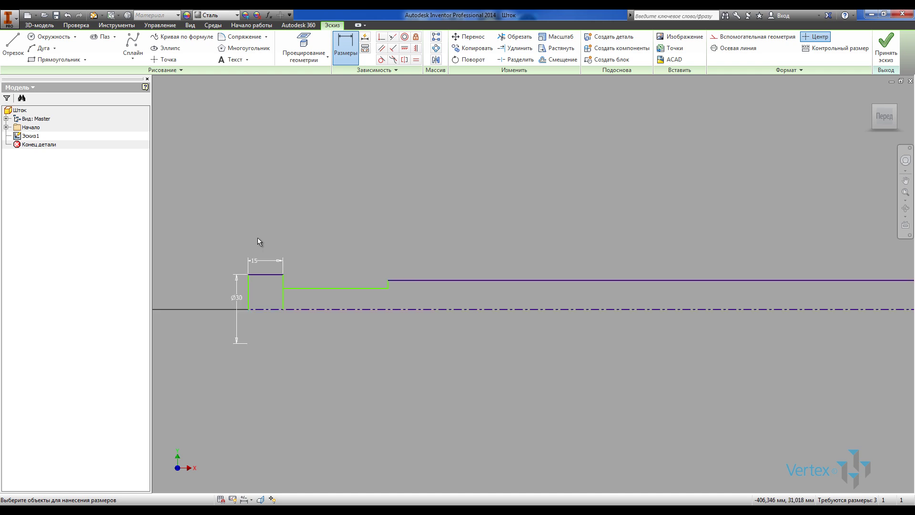
pyautogui.click(13, 44)
pyautogui.click(283, 274)
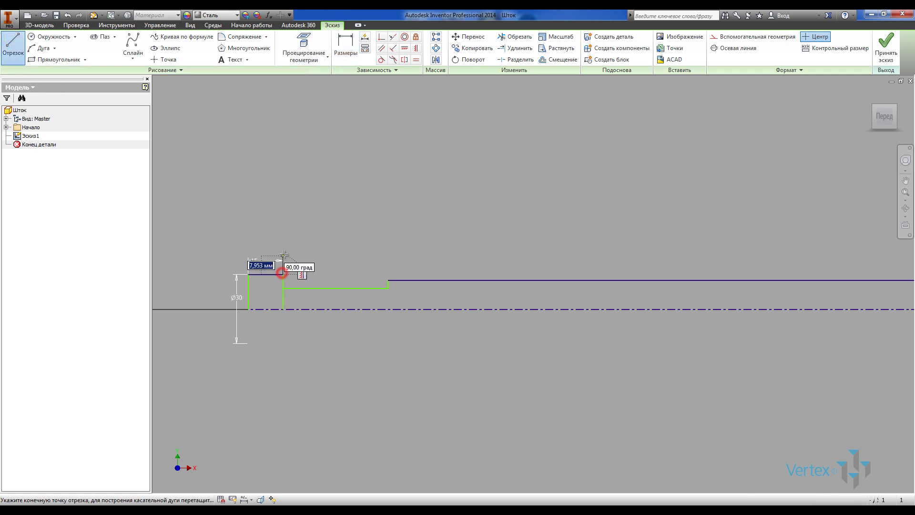
pyautogui.click(283, 228)
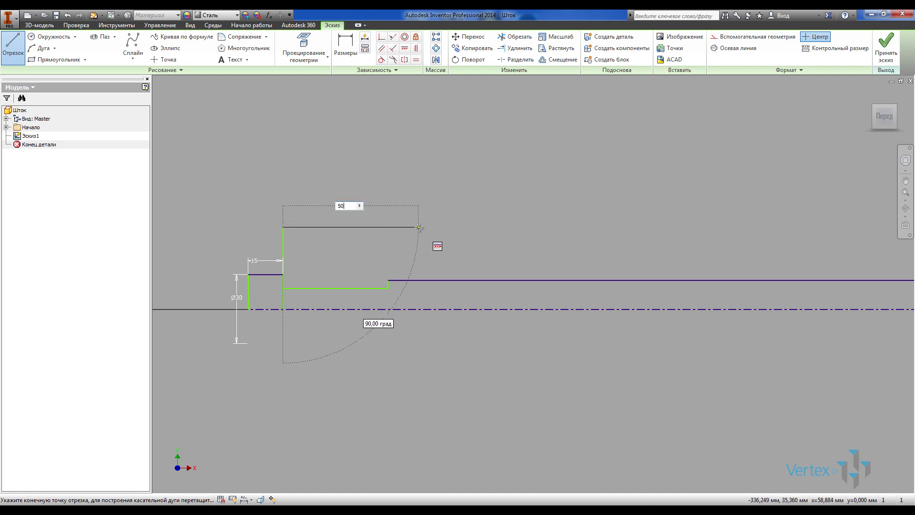
pyautogui.write('50')
pyautogui.press('Return')
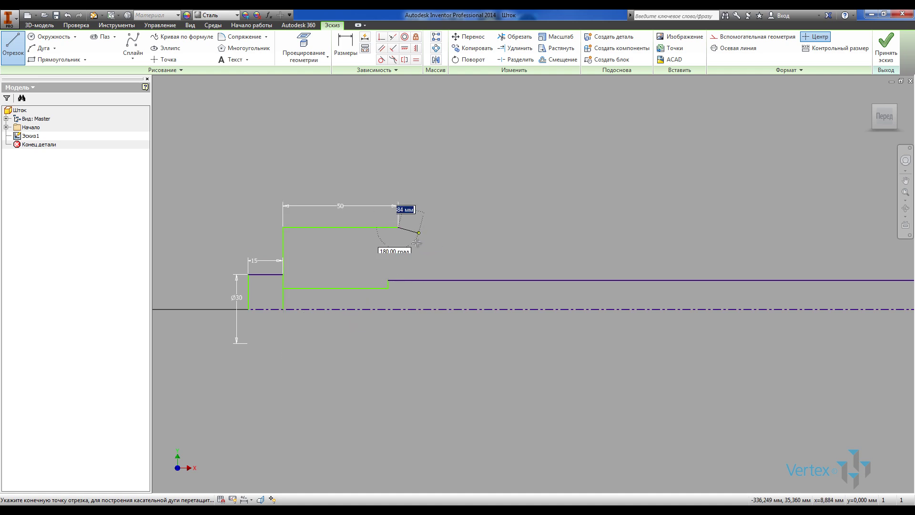
pyautogui.click(397, 281)
pyautogui.press('Escape')
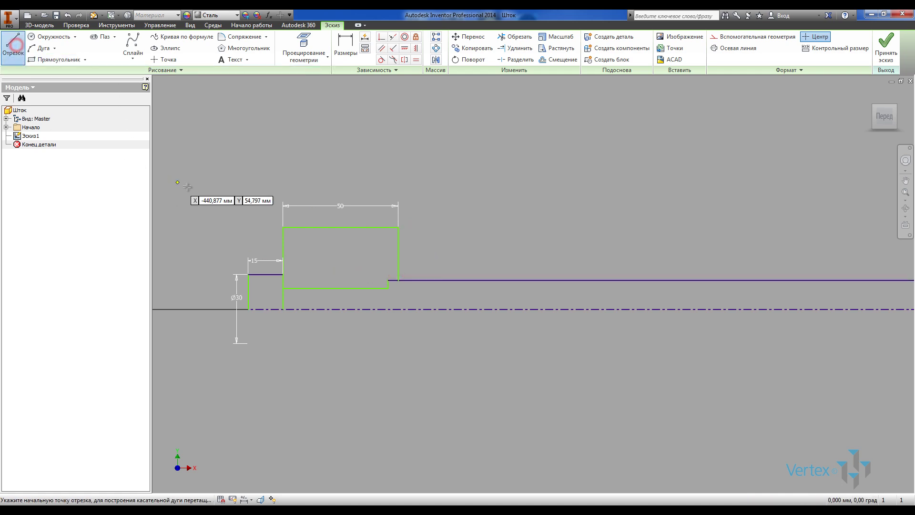
# Step: Draw a stepped groove into the head's upper line, with shoulders about 4.5 mm deep and a floor about 25.5 mm wide, 11.5 mm deep
pyautogui.scroll(-3, 302, 228)
pyautogui.click(295, 227)
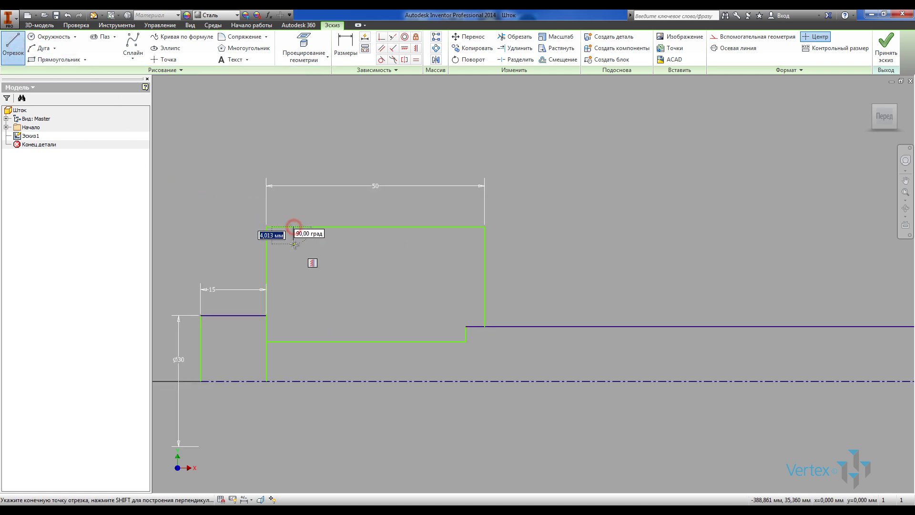
pyautogui.click(294, 244)
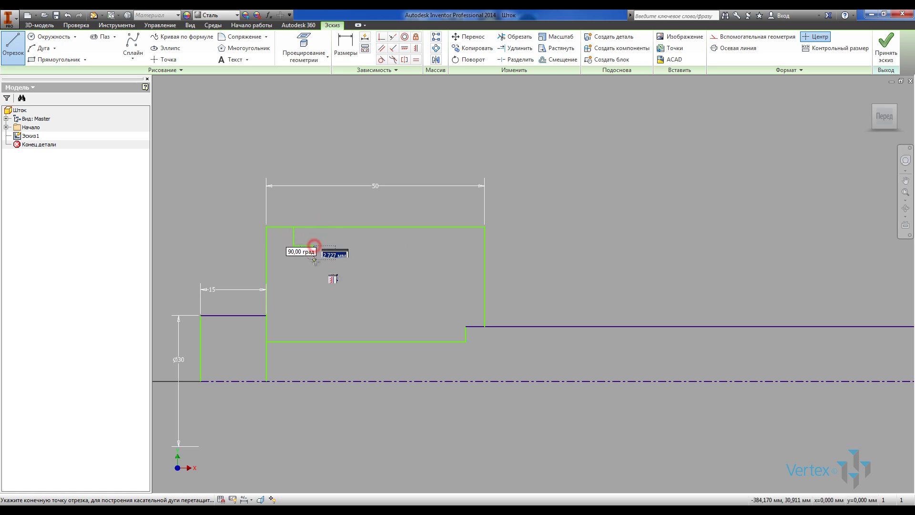
pyautogui.click(314, 276)
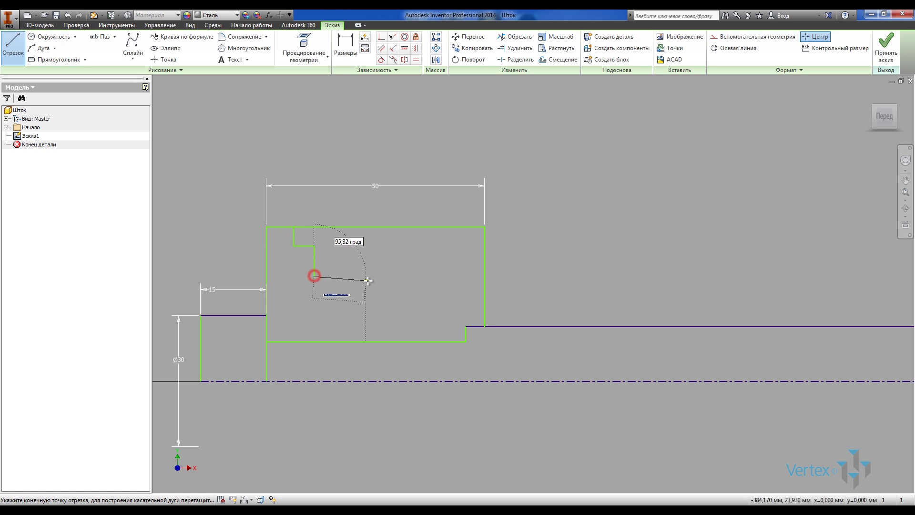
pyautogui.click(426, 276)
pyautogui.click(426, 246)
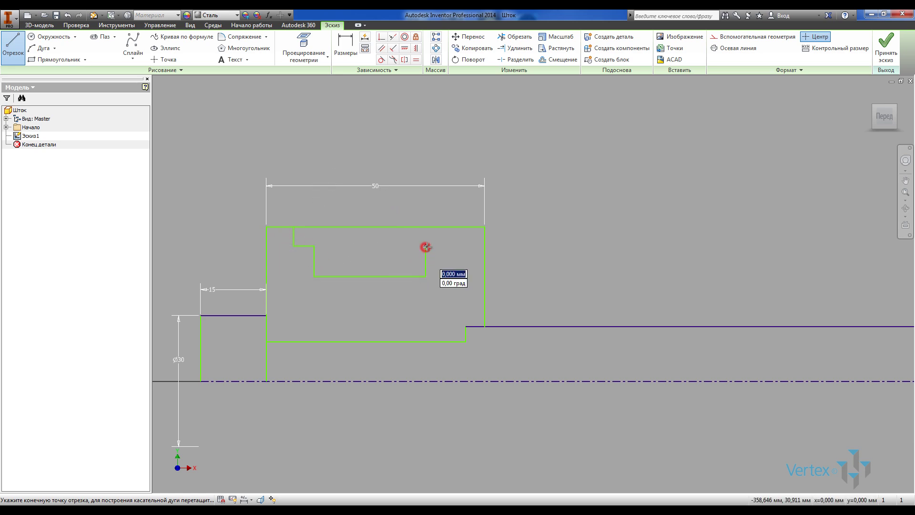
pyautogui.click(449, 245)
pyautogui.click(448, 227)
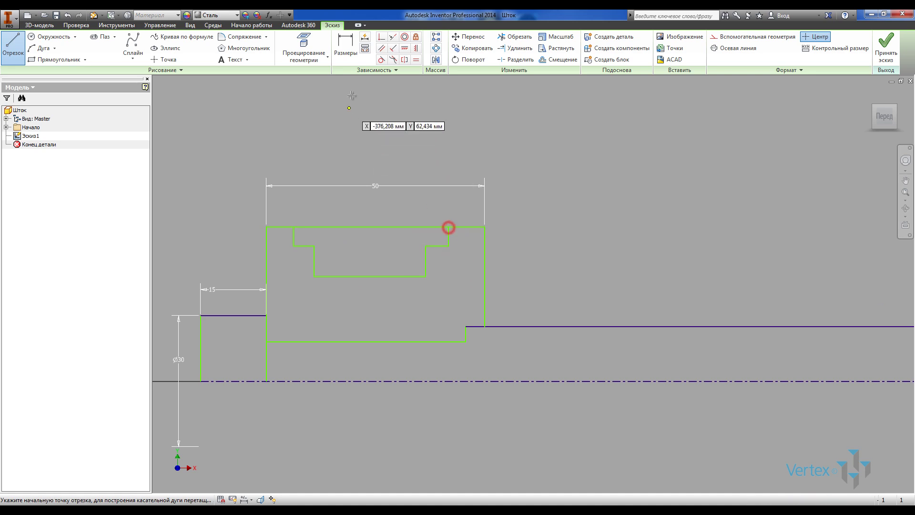
# Step: Align the inner corners of the groove's two shoulders horizontally and make the shoulder lines equal in length
pyautogui.click(403, 49)
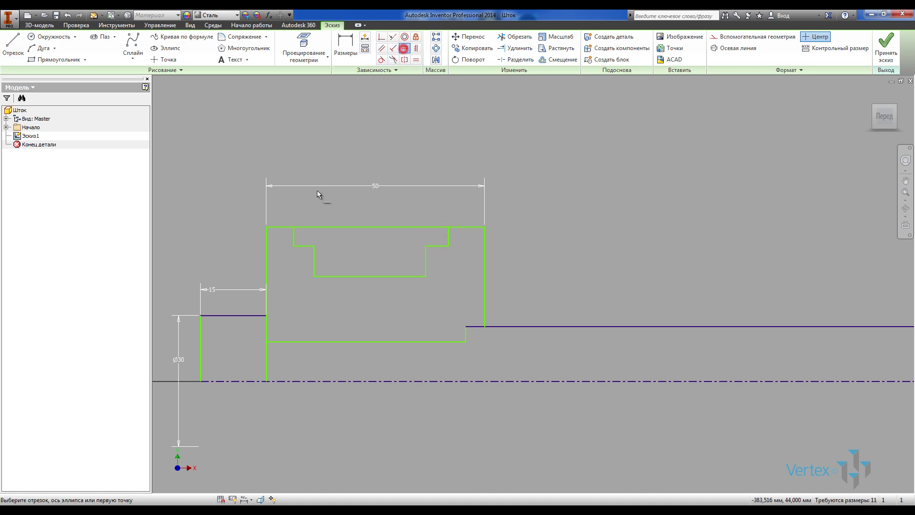
pyautogui.click(314, 244)
pyautogui.click(425, 246)
pyautogui.click(416, 59)
pyautogui.click(305, 246)
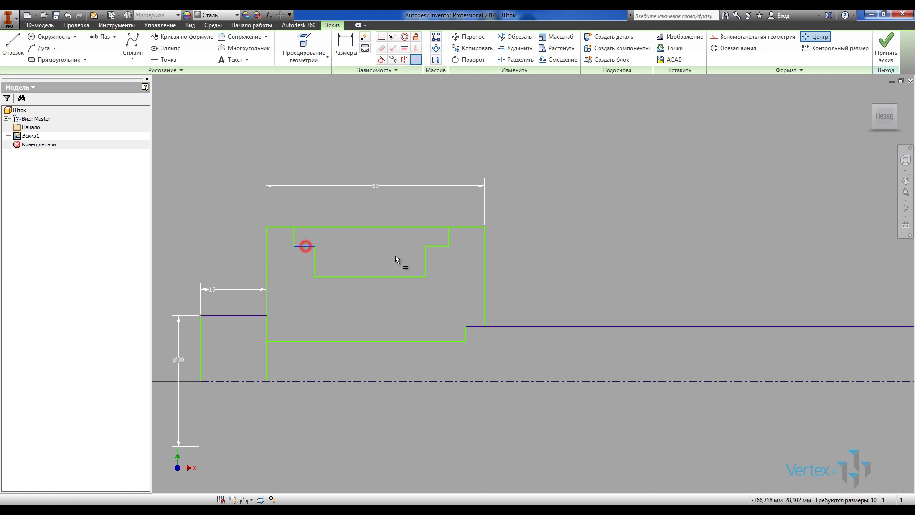
pyautogui.click(435, 245)
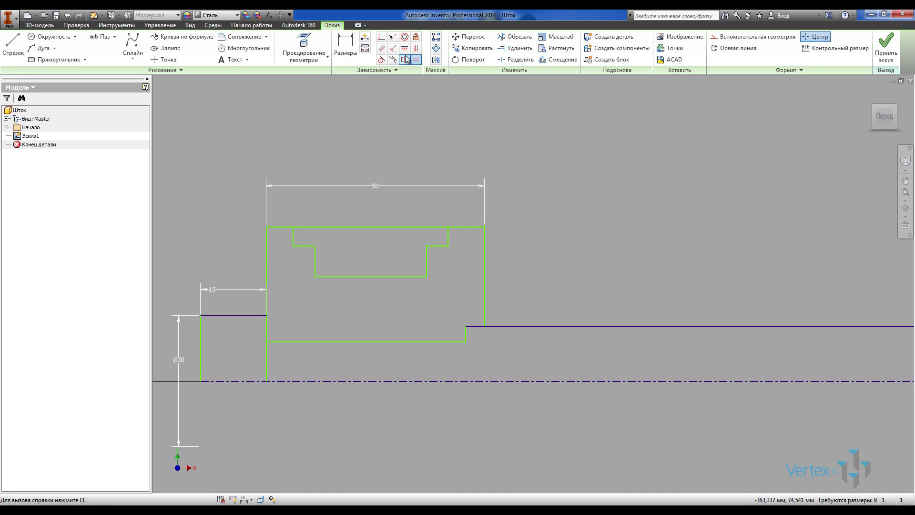
# Step: Align the midpoint of the groove floor vertically with the midpoint of the head's upper line
pyautogui.click(416, 48)
pyautogui.click(374, 228)
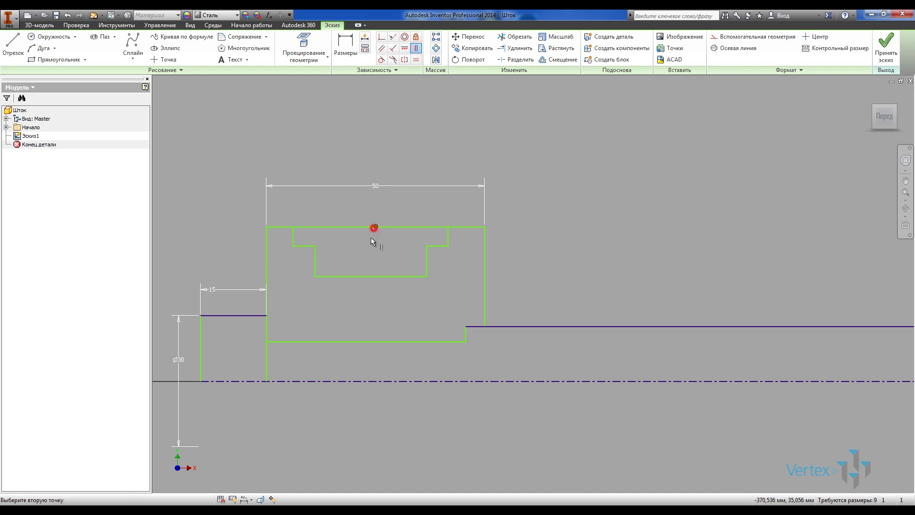
pyautogui.click(371, 276)
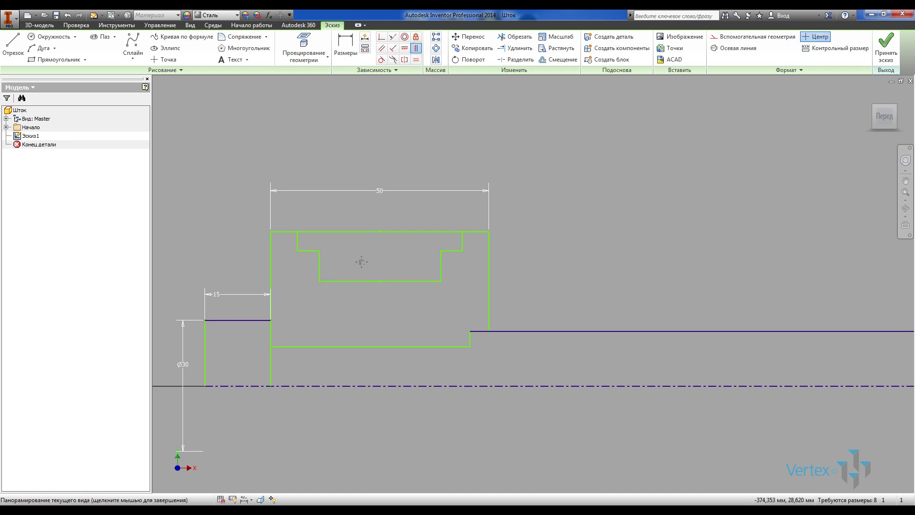
# Step: Add a diameter dimension of 35 mm between the groove floor and the centerline
pyautogui.click(346, 43)
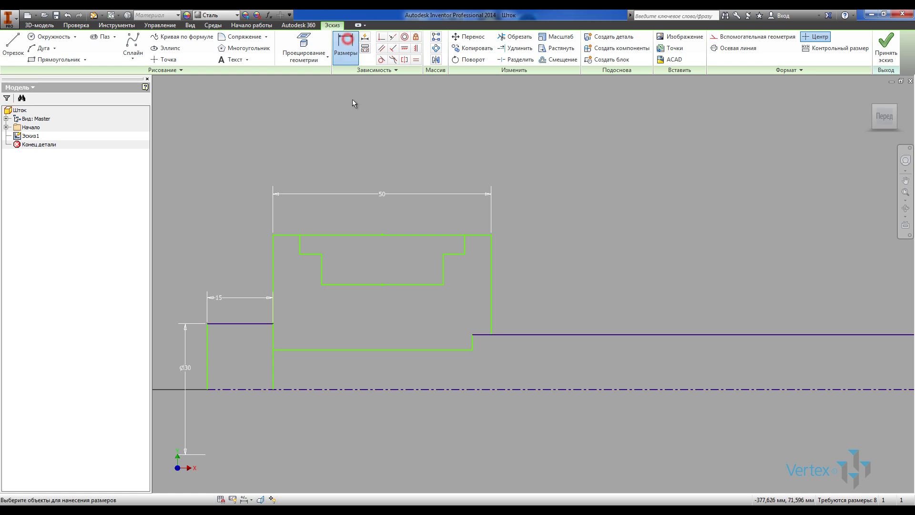
pyautogui.click(361, 286)
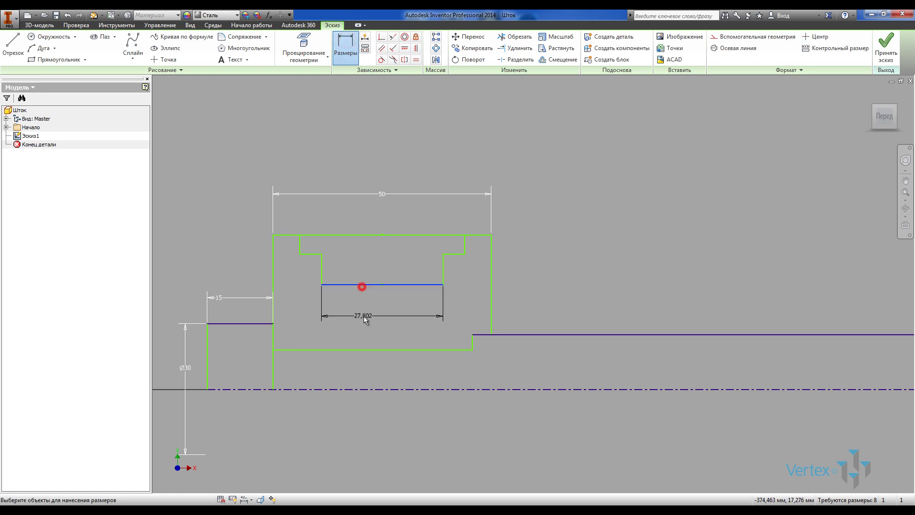
pyautogui.click(376, 389)
pyautogui.click(362, 370)
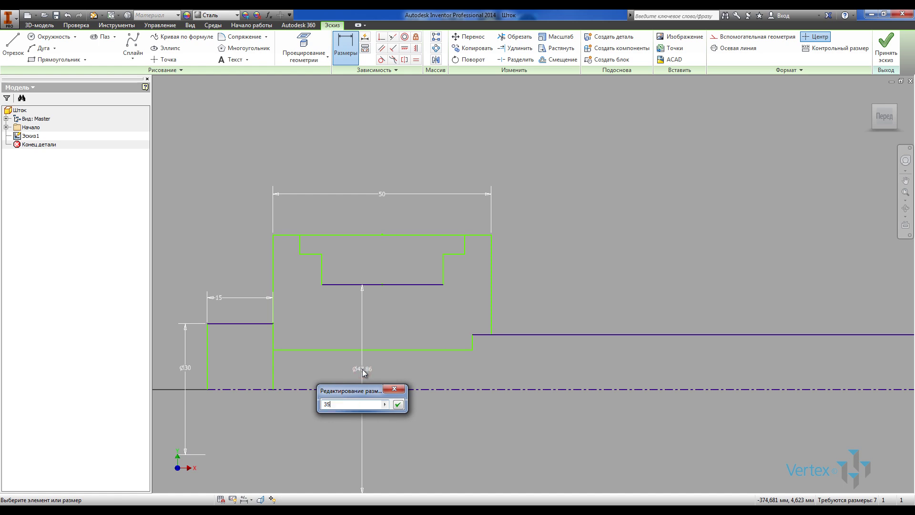
pyautogui.press('Return')
pyautogui.moveTo(389, 334); pyautogui.dragTo(393, 335, button='middle')
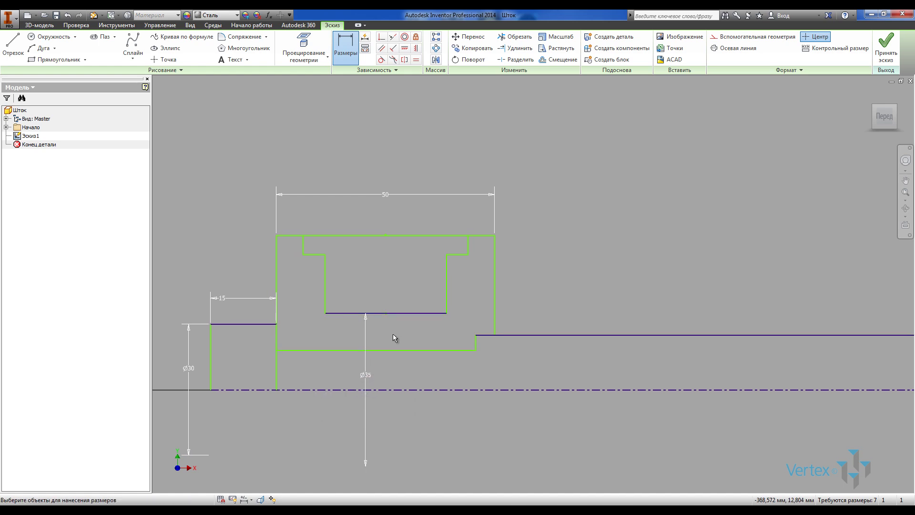
# Step: Add a diameter dimension of 50 mm between the head's upper line and the centerline
pyautogui.click(372, 235)
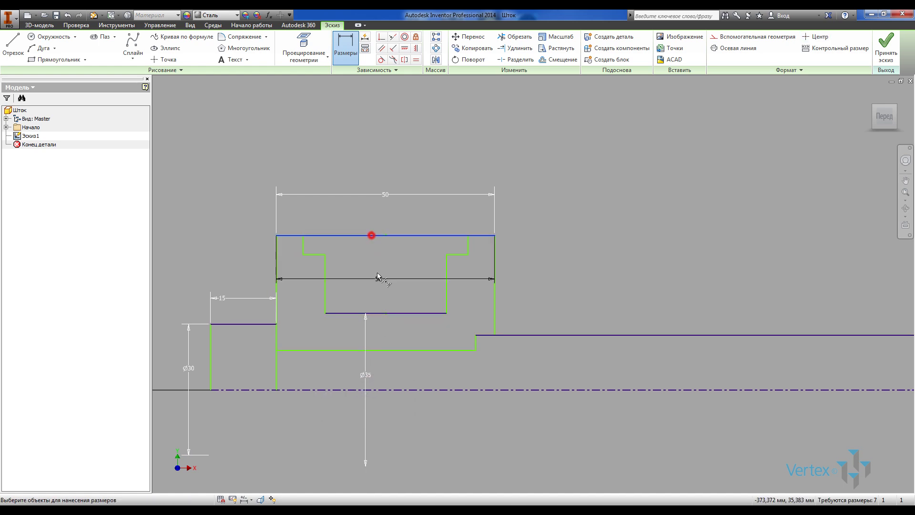
pyautogui.click(401, 390)
pyautogui.click(403, 376)
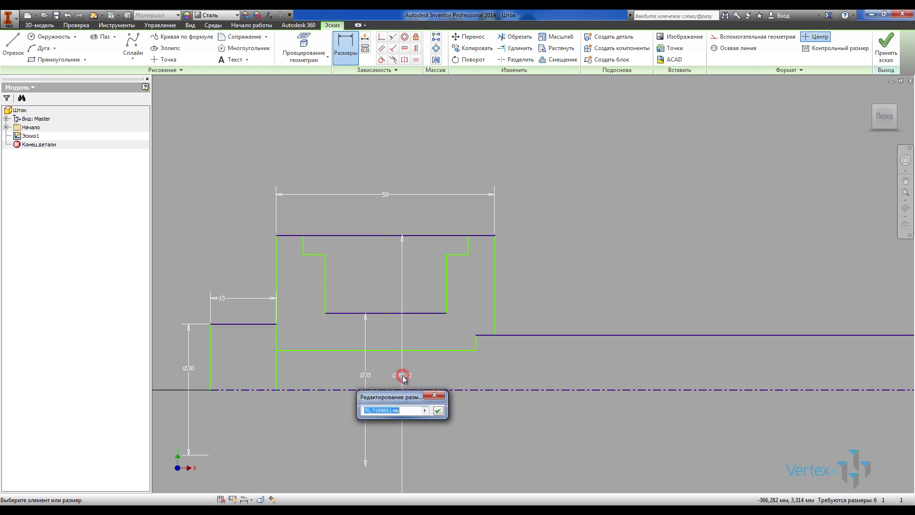
pyautogui.write('50')
pyautogui.press('Return')
# Step: Dimension the vertical side of the groove's outer step with a depth of 5 mm
pyautogui.moveTo(320, 328); pyautogui.dragTo(345, 336, button='middle')
pyautogui.scroll(3, 314, 298)
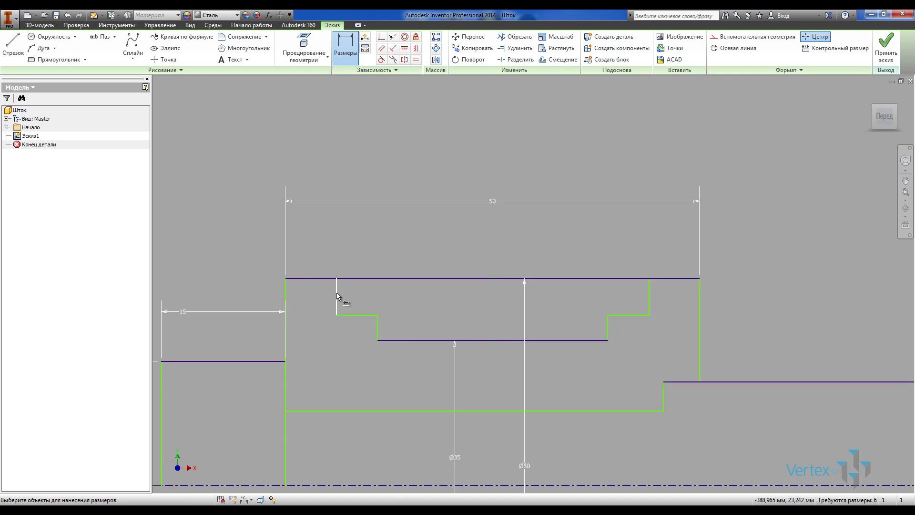
pyautogui.click(326, 293)
pyautogui.write('5')
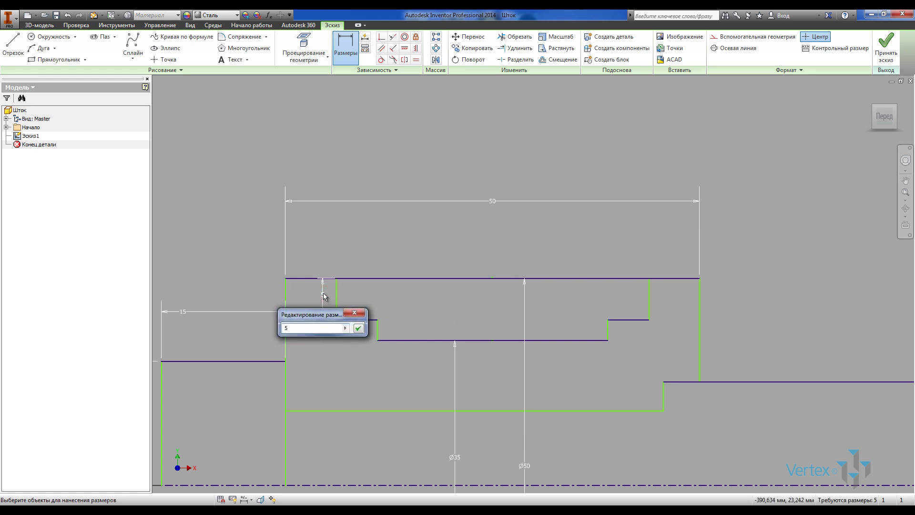
pyautogui.press('Return')
# Step: Dimension the groove floor with a length of 30 mm
pyautogui.scroll(-3, 324, 299)
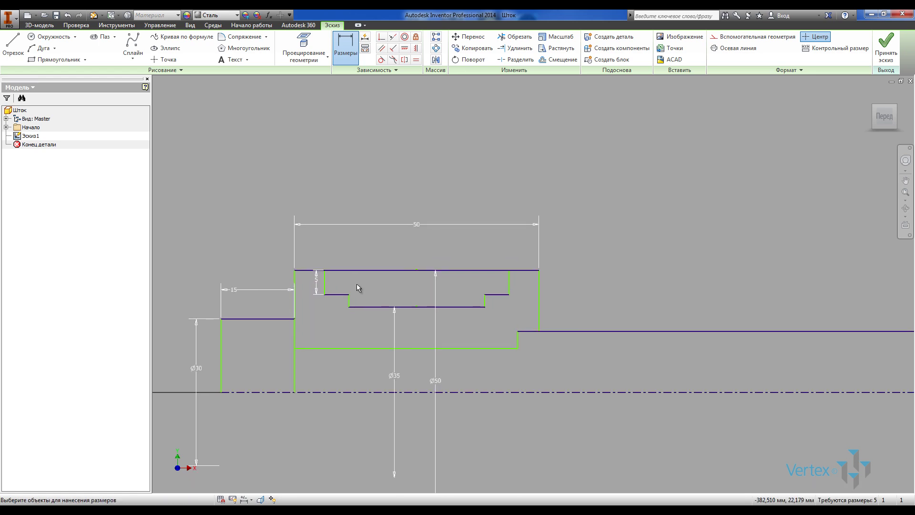
pyautogui.click(373, 307)
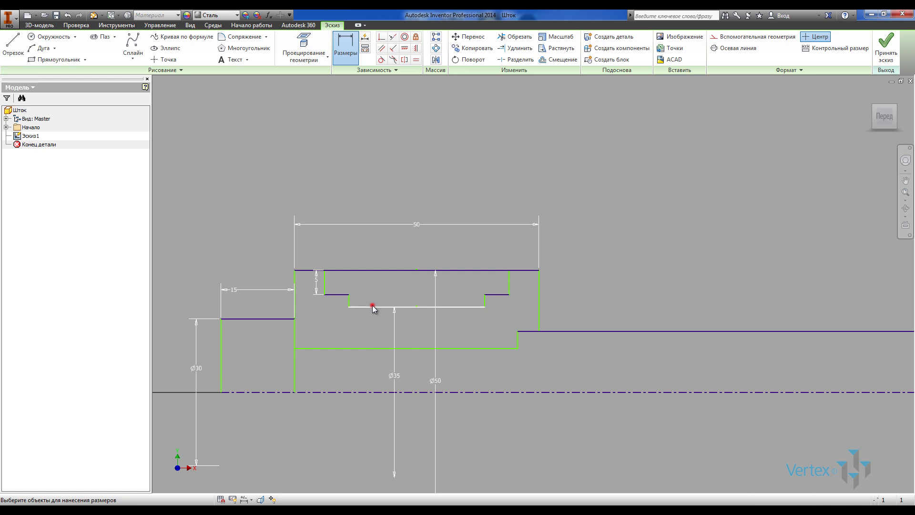
pyautogui.click(373, 320)
pyautogui.write('30')
pyautogui.press('Return')
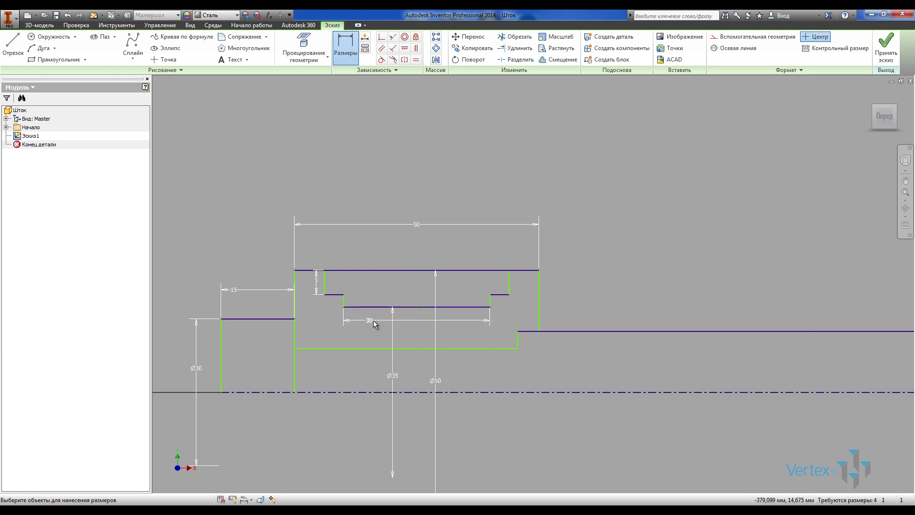
# Step: Dimension the distance between the two vertical sides of the groove's outer step as 40 mm
pyautogui.click(325, 281)
pyautogui.click(508, 282)
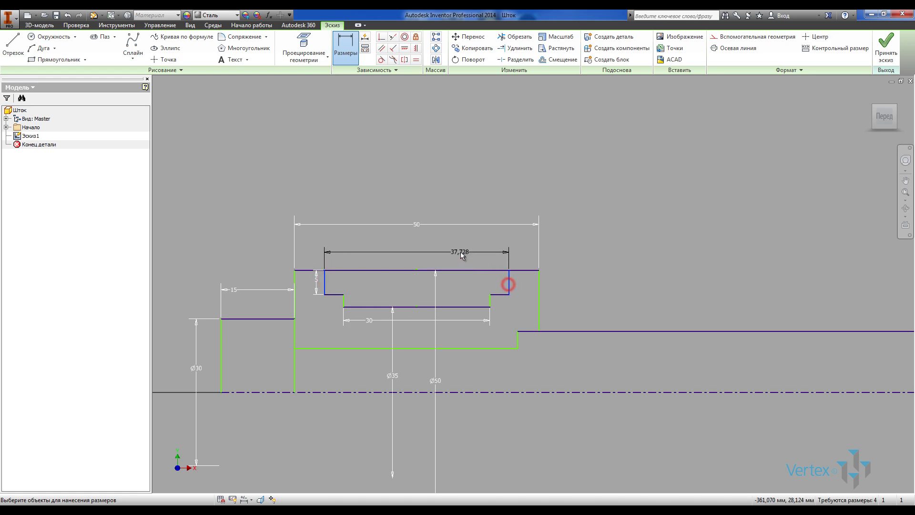
pyautogui.click(460, 250)
pyautogui.write('40')
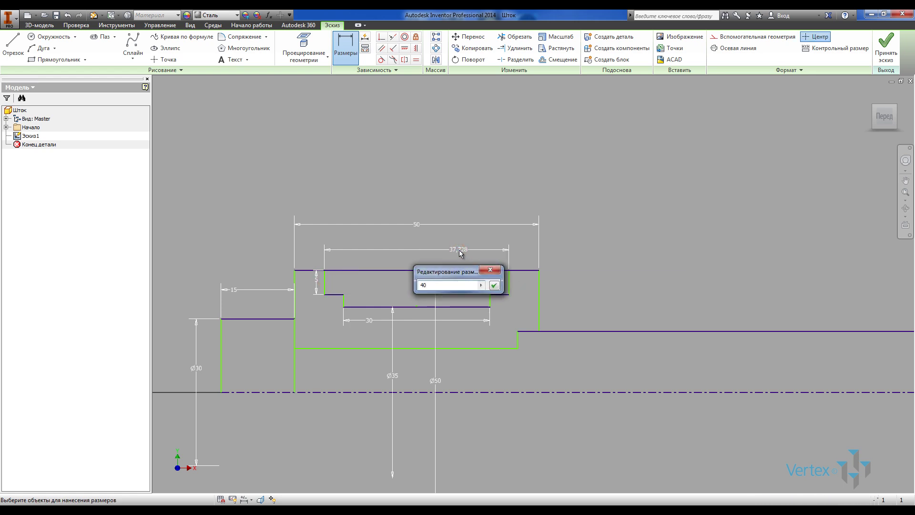
pyautogui.press('Return')
# Step: Add a diameter dimension of 20 mm between the neck line below the groove and the centerline
pyautogui.moveTo(411, 286); pyautogui.dragTo(387, 267, button='middle')
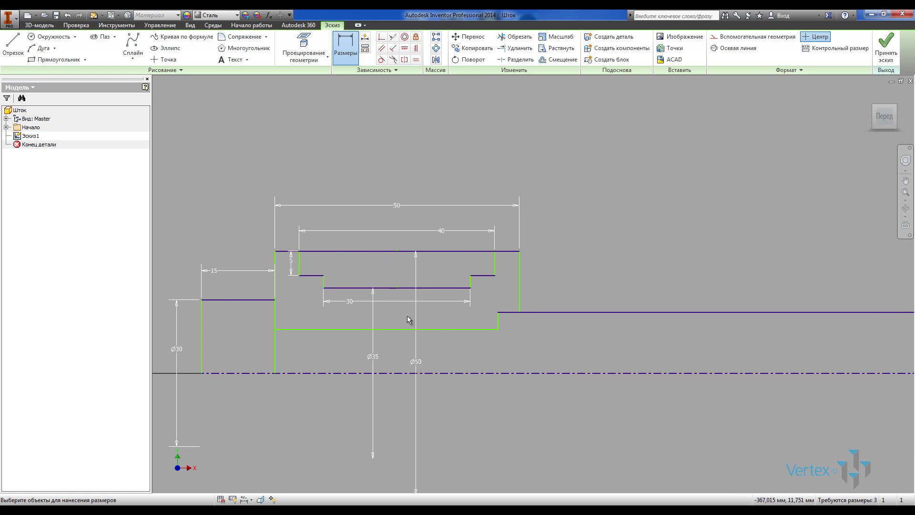
pyautogui.click(426, 329)
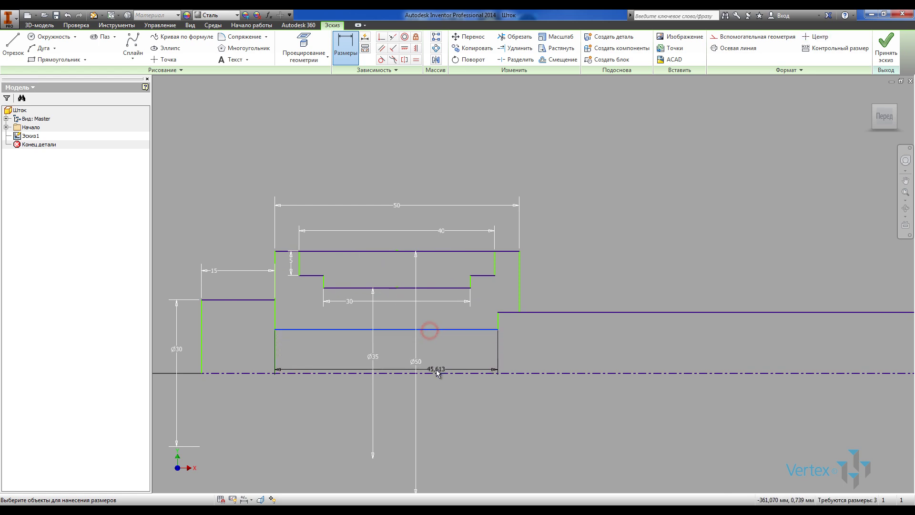
pyautogui.click(437, 373)
pyautogui.click(448, 357)
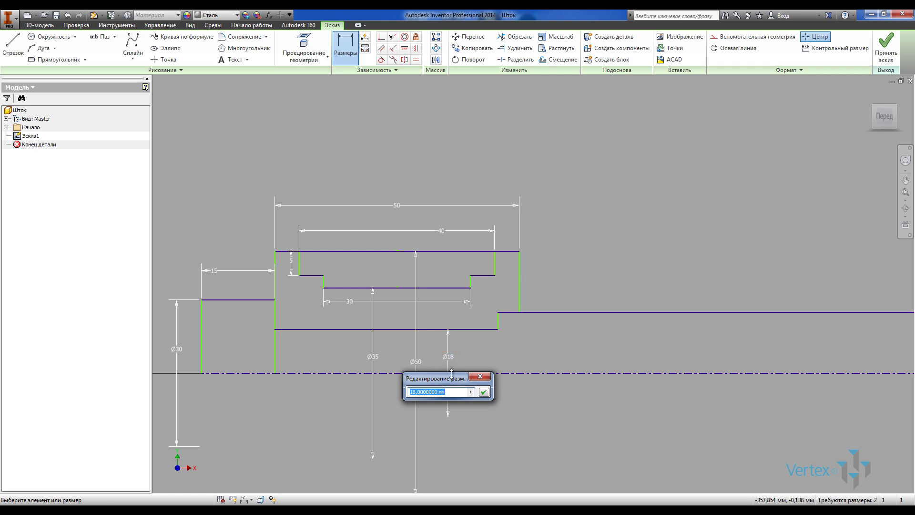
pyautogui.press('Return')
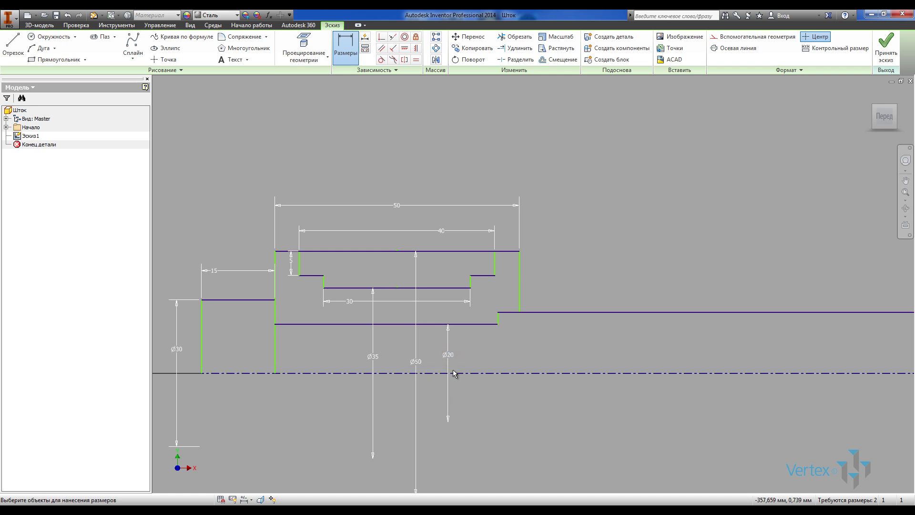
# Step: Dimension the horizontal distance from the neck's short vertical step to the head's rod-side face as 10 mm
pyautogui.click(498, 315)
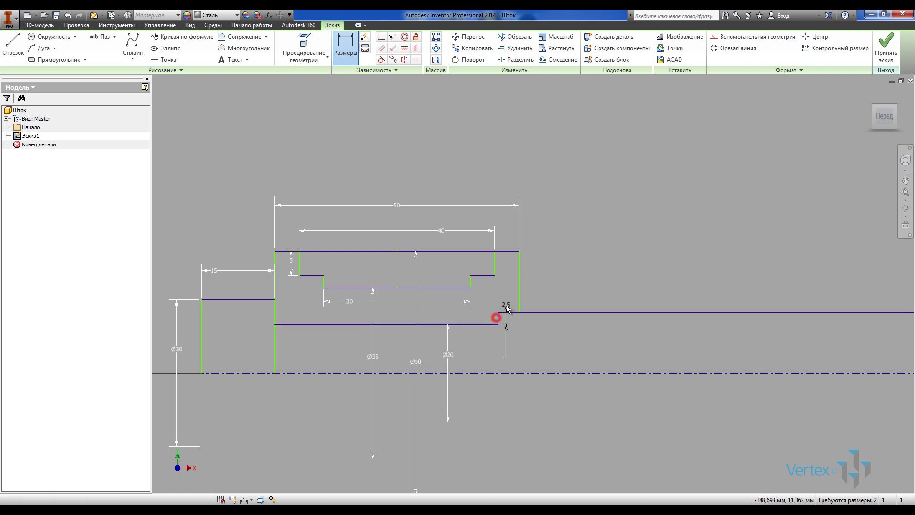
pyautogui.click(519, 306)
pyautogui.click(508, 340)
pyautogui.write('1')
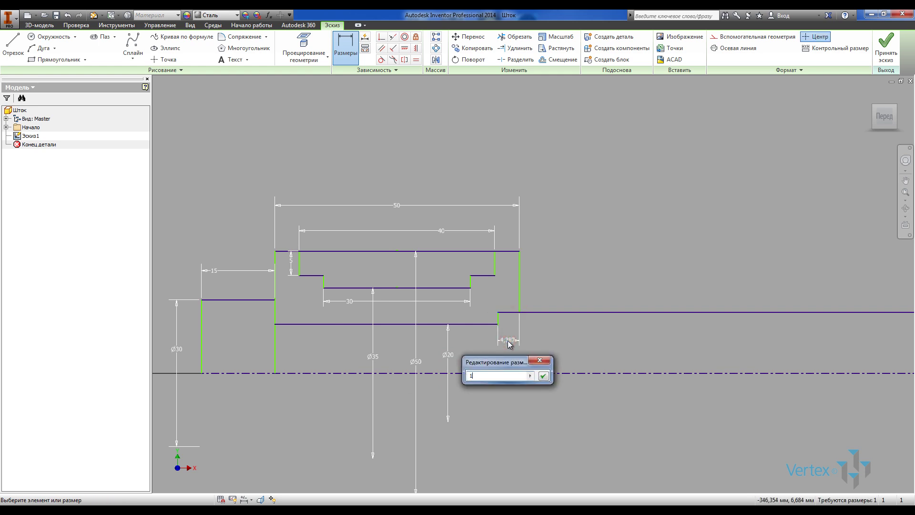
pyautogui.write('0')
pyautogui.press('Return')
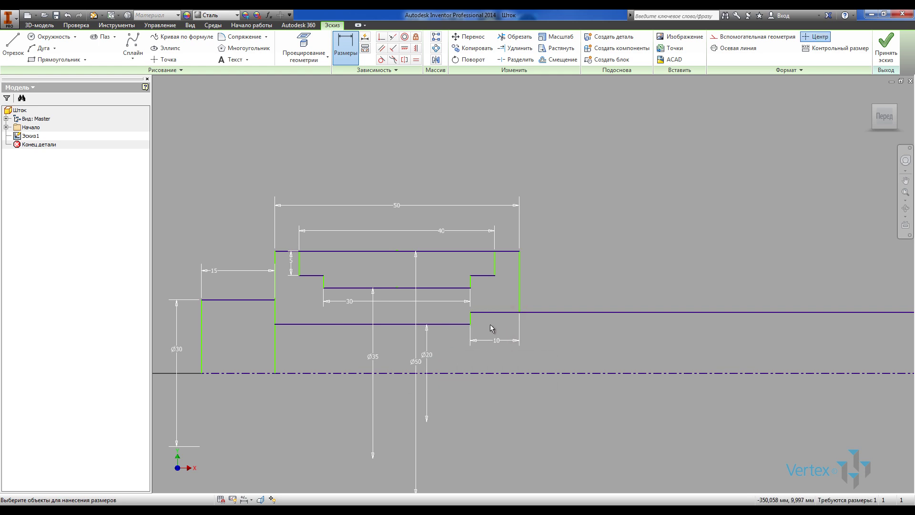
# Step: Sketch a vertical line across the long rod from its upper line to the centerline, about 120 mm from the origin
pyautogui.scroll(-3, 412, 231)
pyautogui.scroll(-3, 317, 199)
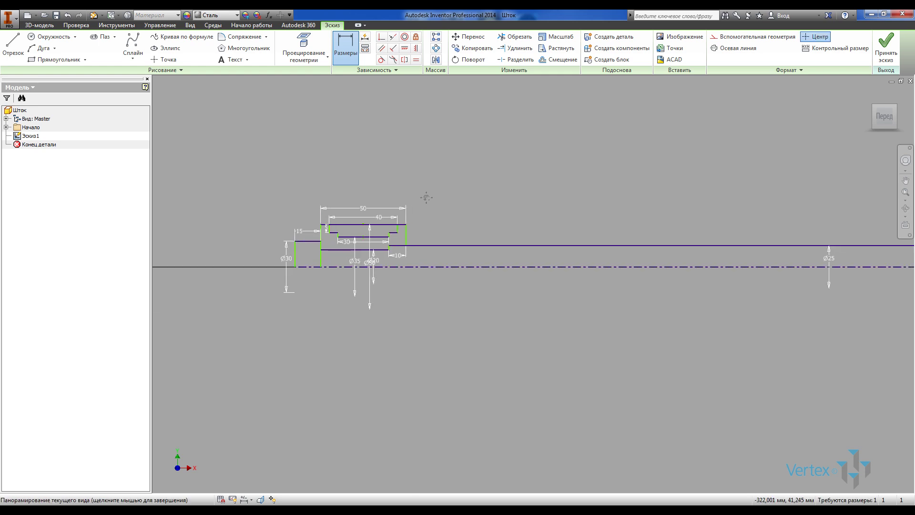
pyautogui.press('Escape')
pyautogui.click(13, 42)
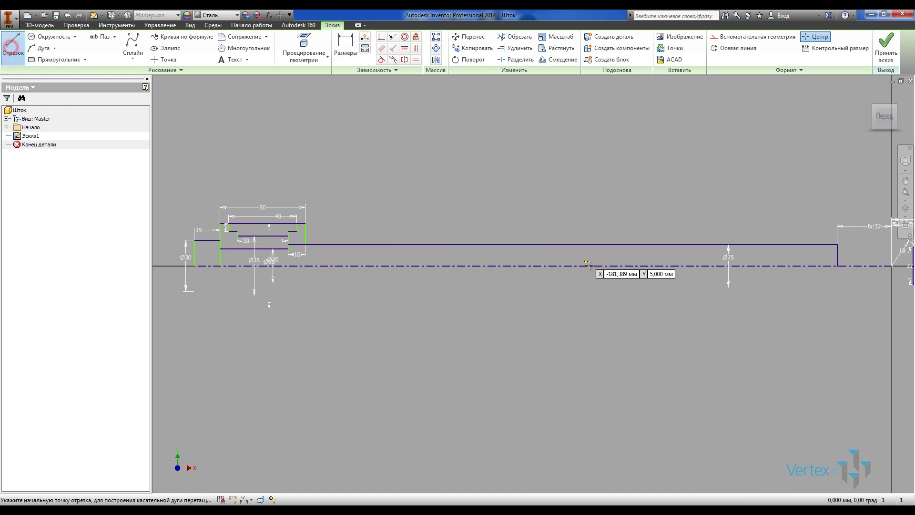
pyautogui.click(687, 245)
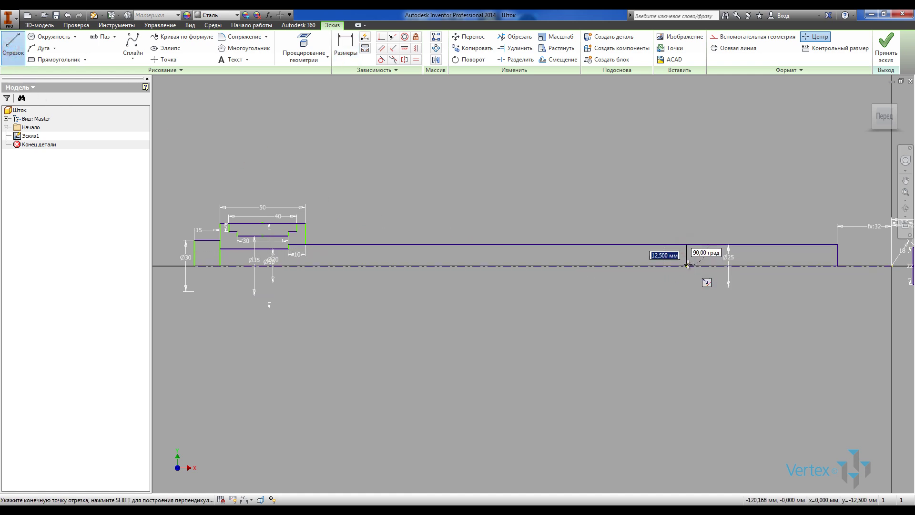
pyautogui.click(687, 265)
pyautogui.press('Escape')
# Step: Convert the vertical line across the rod into construction geometry
pyautogui.scroll(2, 723, 257)
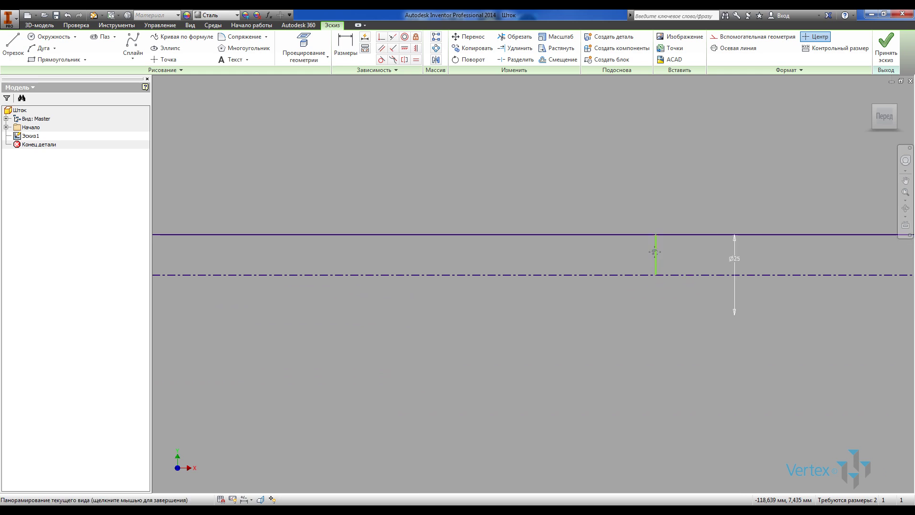
pyautogui.moveTo(661, 250); pyautogui.dragTo(396, 277, button='middle')
pyautogui.scroll(-2, 395, 277)
pyautogui.click(392, 277)
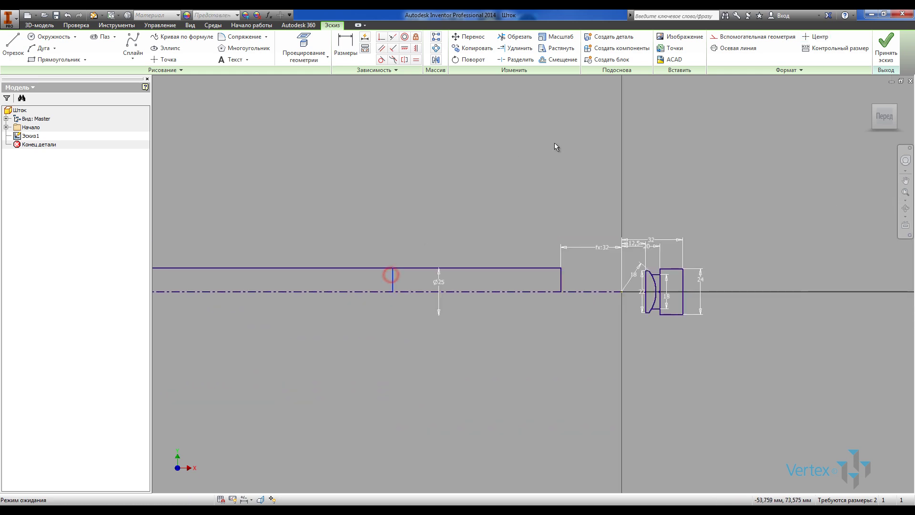
pyautogui.click(728, 37)
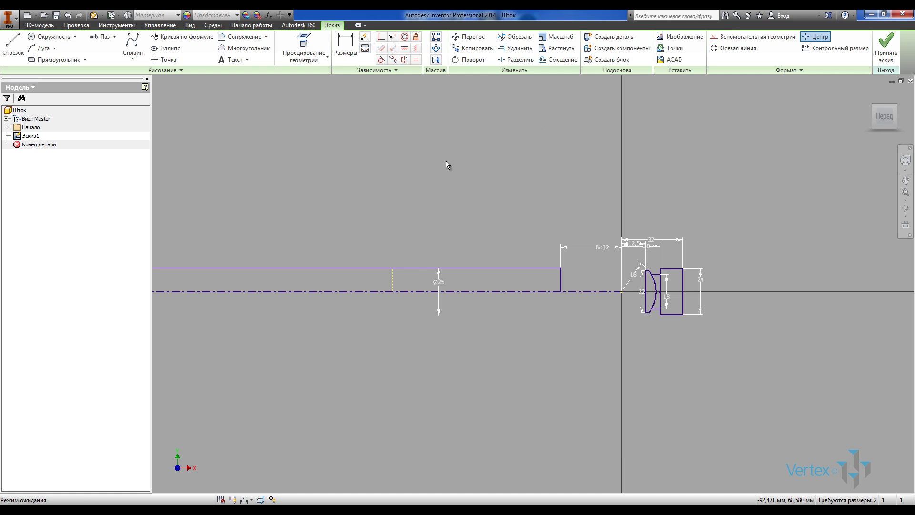
# Step: Dimension the distance from the vertical construction line to the origin point as 144 mm
pyautogui.click(343, 48)
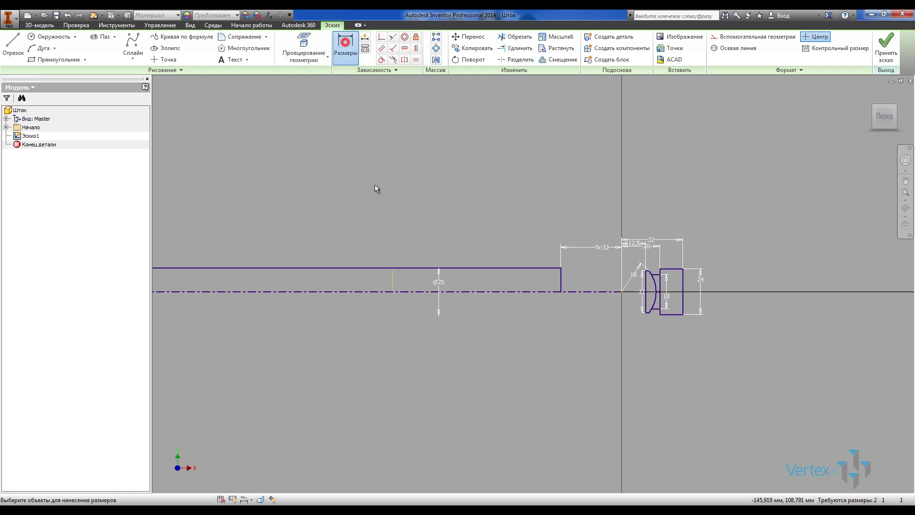
pyautogui.click(393, 278)
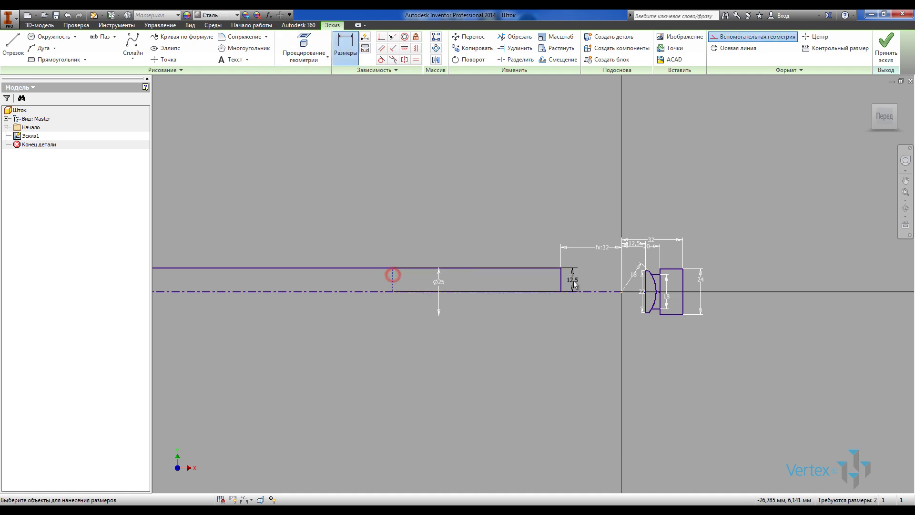
pyautogui.click(622, 292)
pyautogui.click(531, 193)
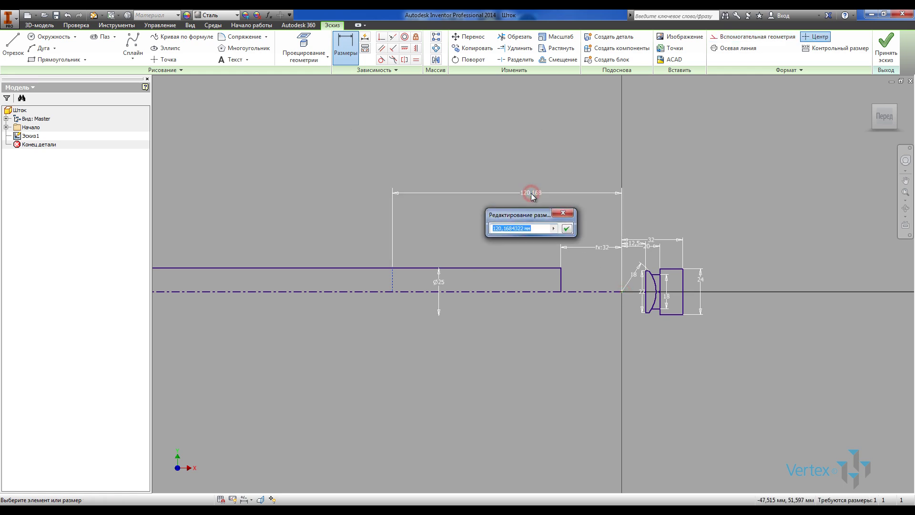
pyautogui.write('144')
pyautogui.press('Return')
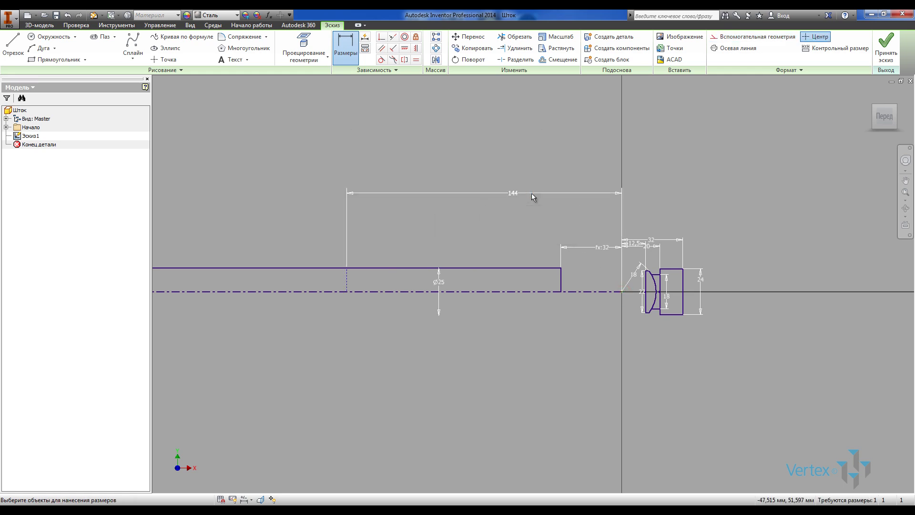
# Step: Dimension the distance from the rod's outer head end to the vertical construction line using the parameter S_
pyautogui.scroll(-2, 550, 190)
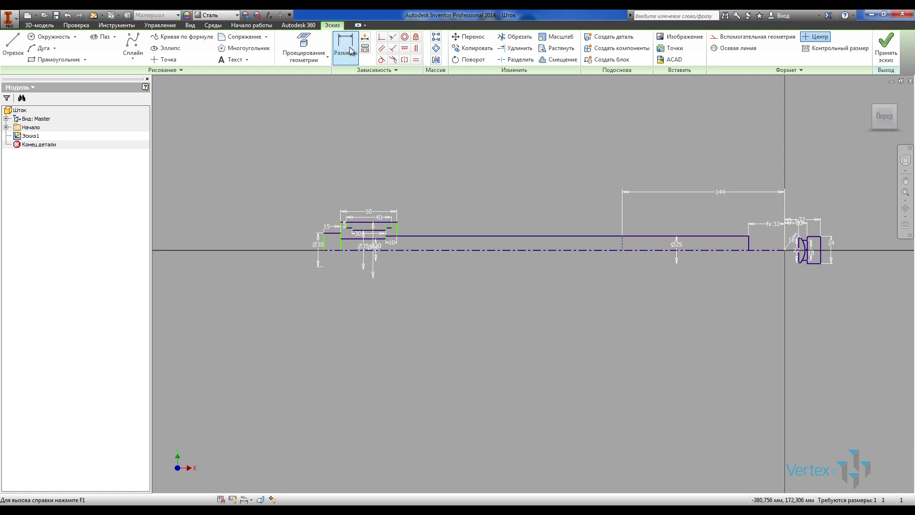
pyautogui.click(326, 244)
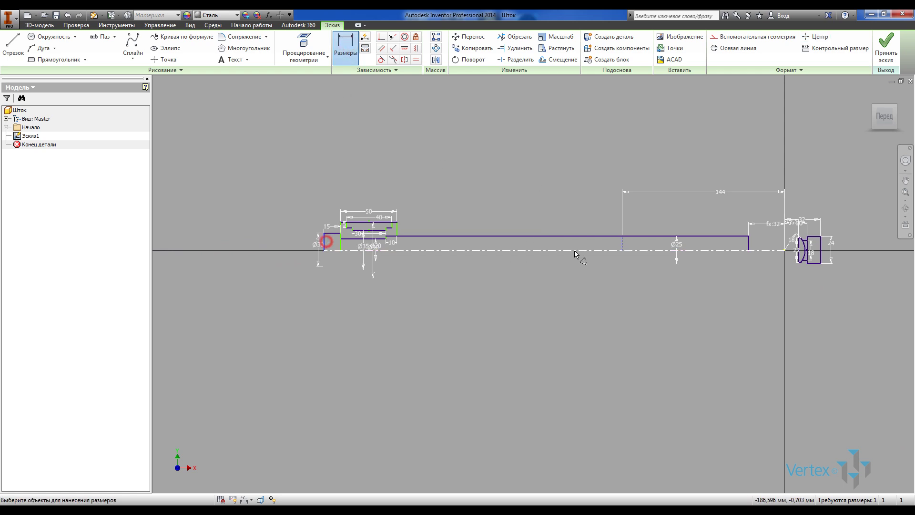
pyautogui.click(625, 247)
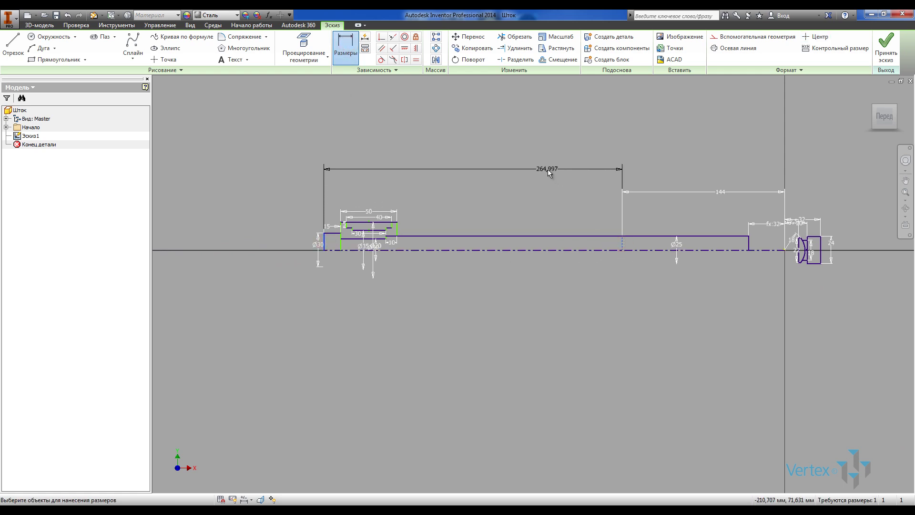
pyautogui.click(548, 170)
pyautogui.write('s_')
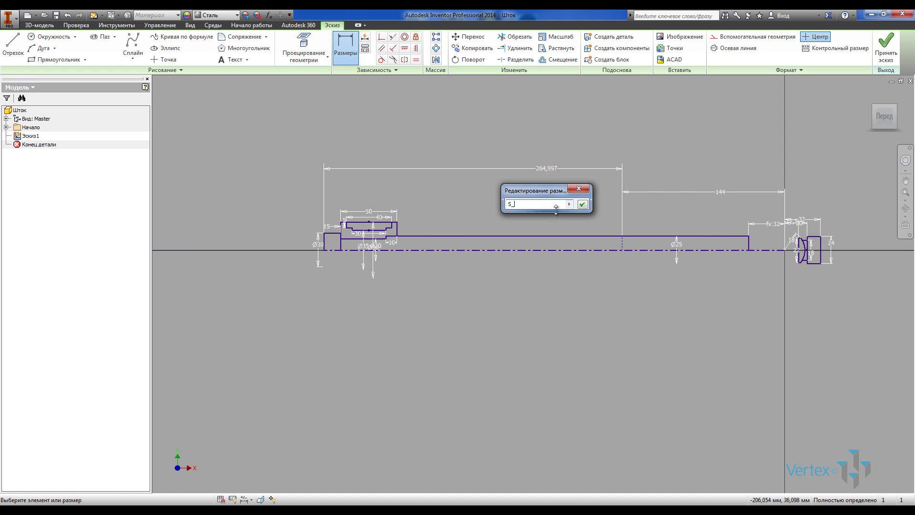
pyautogui.click(583, 204)
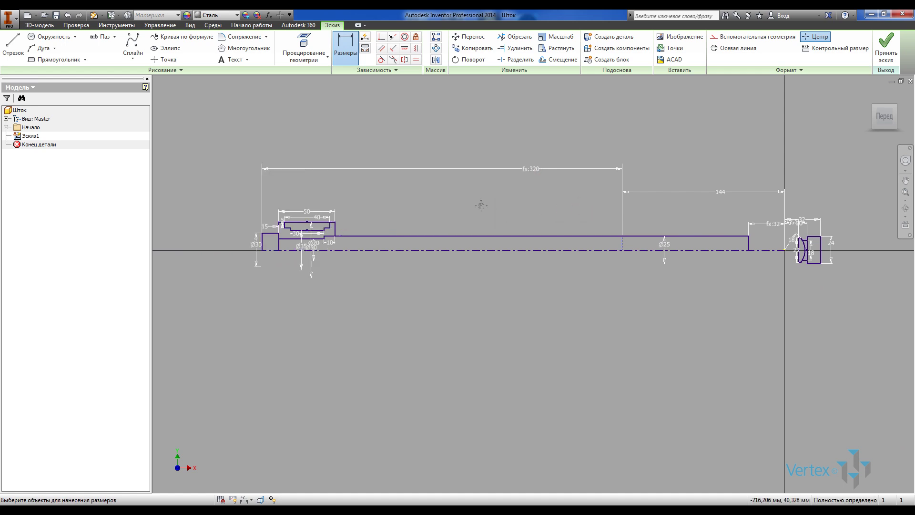
pyautogui.moveTo(479, 205); pyautogui.dragTo(489, 225, button='middle')
pyautogui.press('Escape')
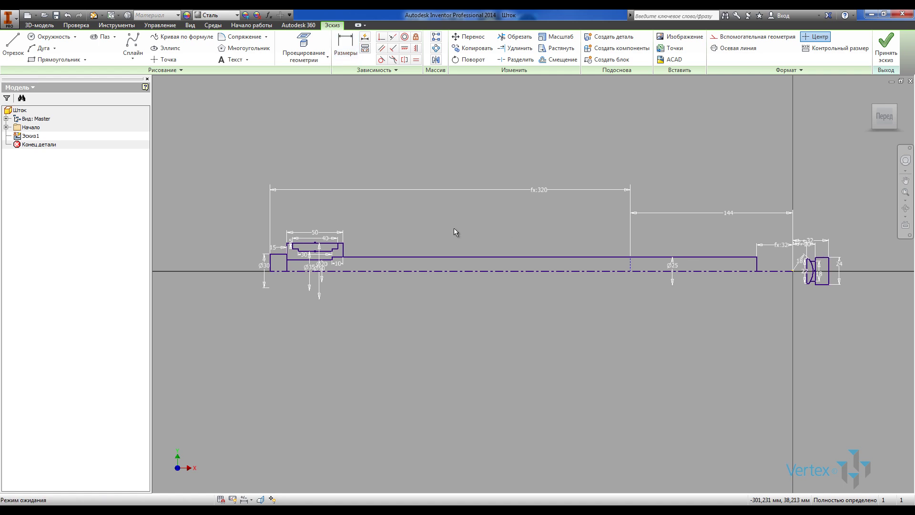
# Step: Finish the sketch and save the part as Шток.ipt in the Гидроцилиндр folder
pyautogui.scroll(3, 286, 238)
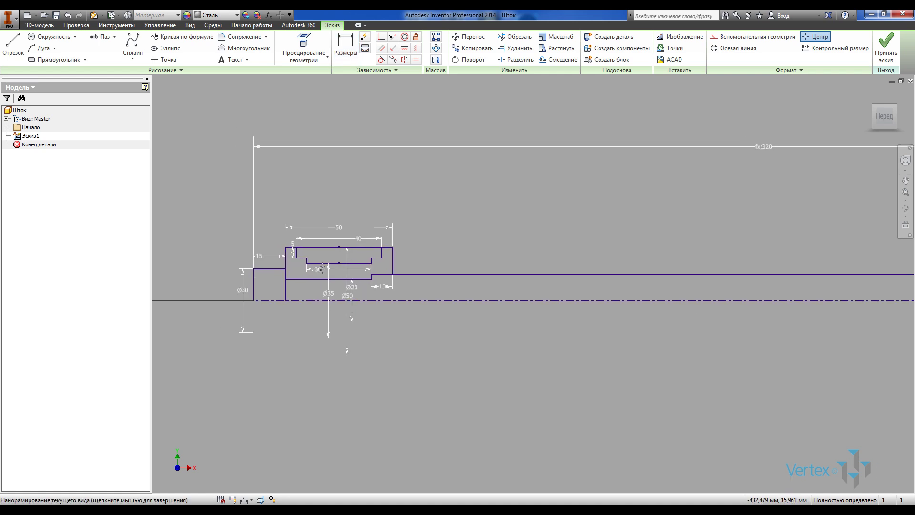
pyautogui.click(885, 46)
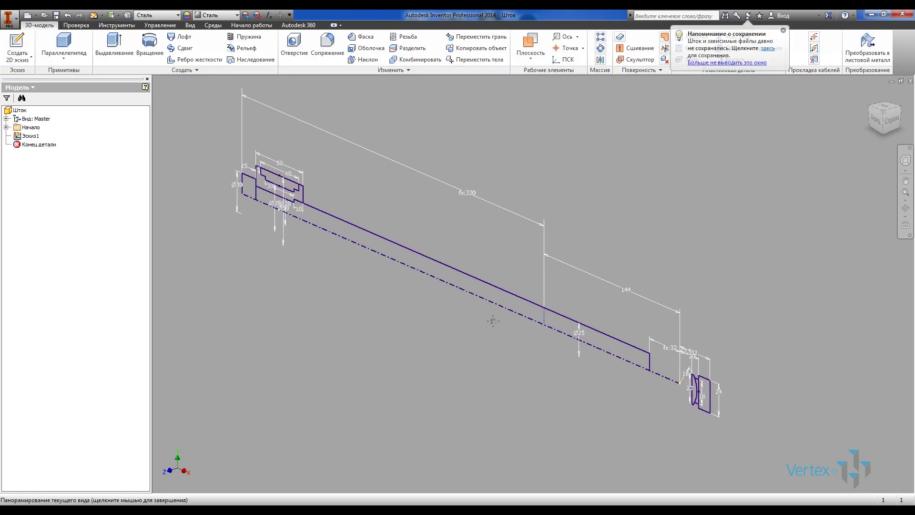
pyautogui.click(56, 16)
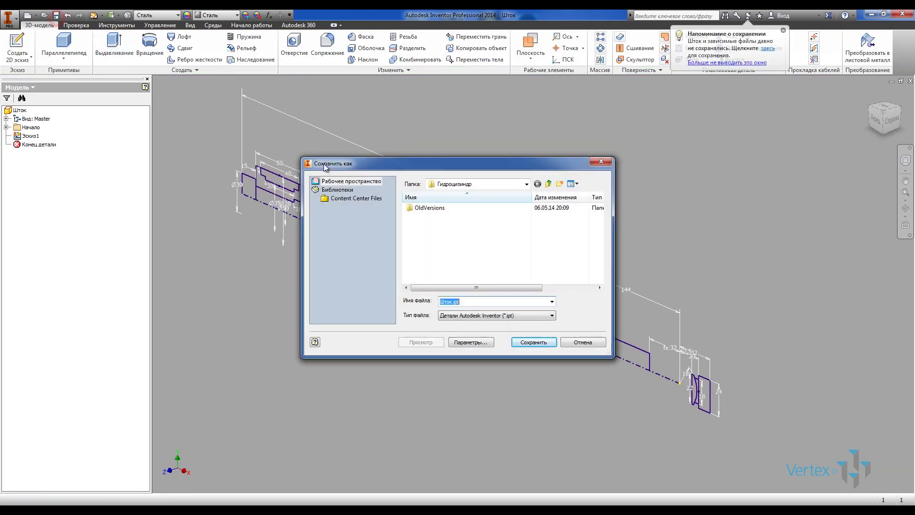
pyautogui.click(539, 342)
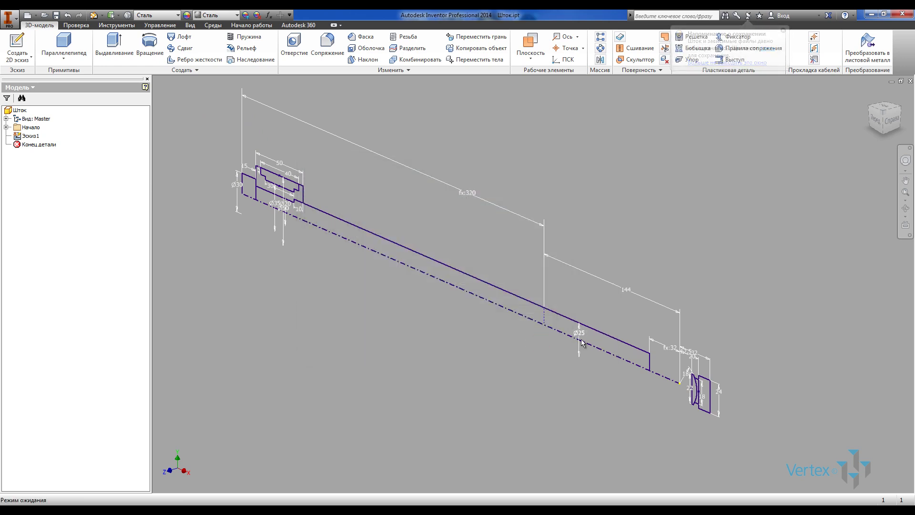
# Step: Reopen the rod's profile sketch and project the YZ origin plane into it
pyautogui.keyDown('shift'); pyautogui.moveTo(582, 339); pyautogui.dragTo(712, 304, button='middle'); pyautogui.keyUp('shift')
pyautogui.scroll(4, 712, 304)
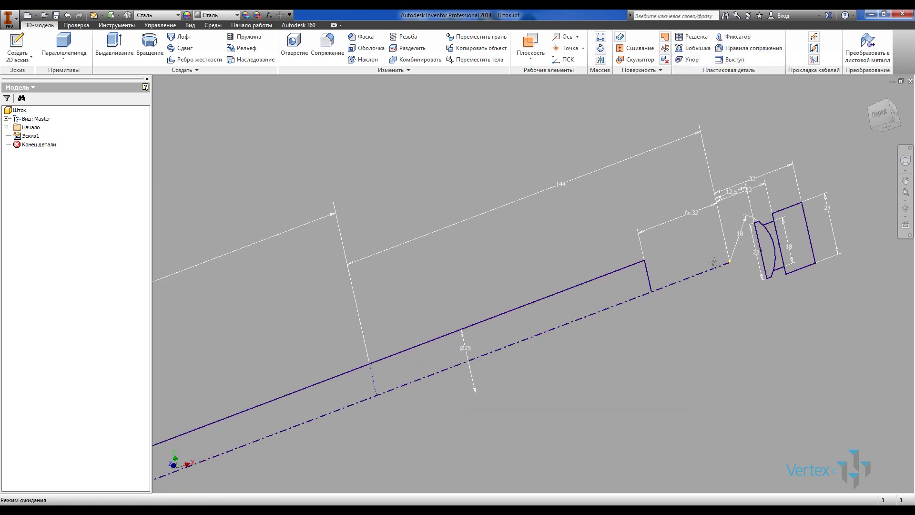
pyautogui.doubleClick(30, 136)
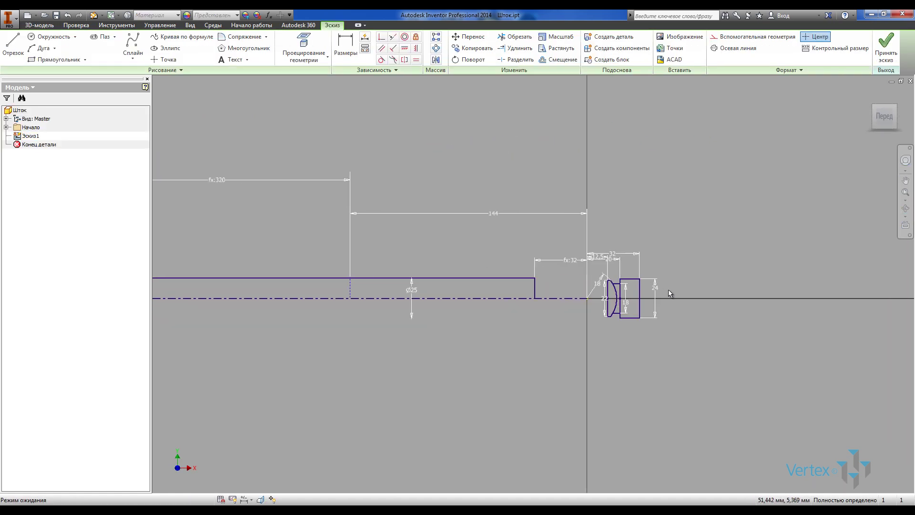
pyautogui.scroll(3, 605, 301)
pyautogui.click(303, 51)
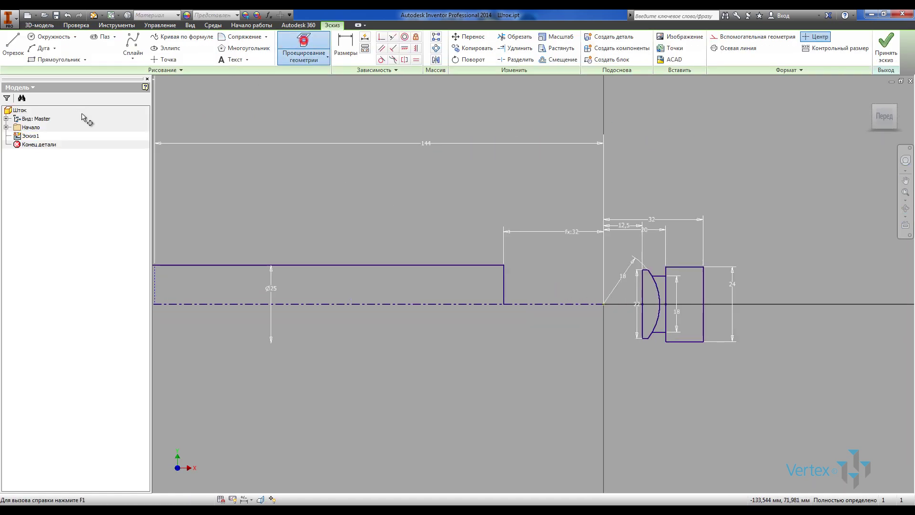
pyautogui.click(6, 127)
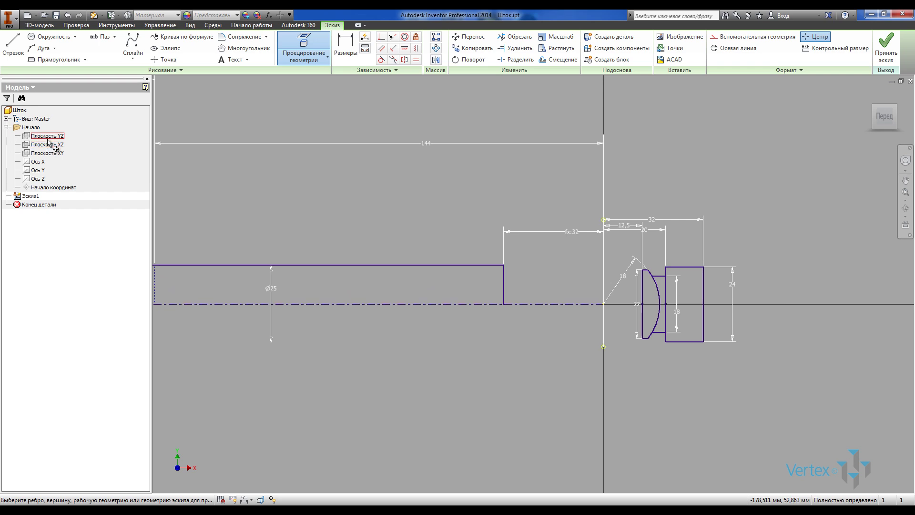
pyautogui.click(48, 136)
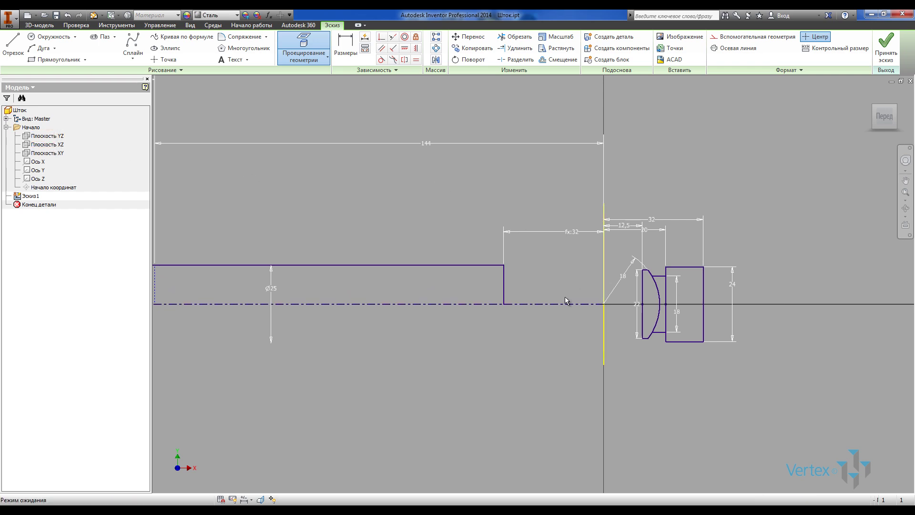
# Step: Convert the projected YZ plane line into construction geometry
pyautogui.press('Escape')
pyautogui.moveTo(618, 383); pyautogui.dragTo(584, 355)
pyautogui.click(738, 37)
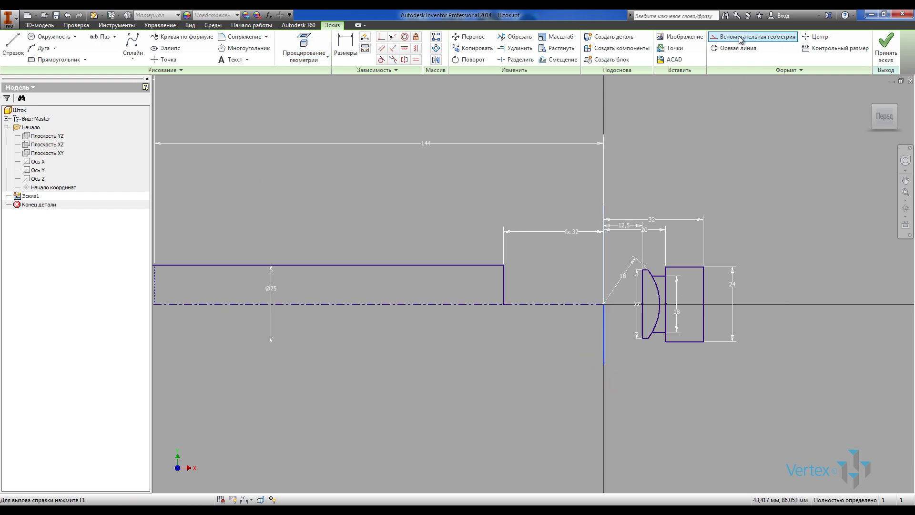
# Step: Convert the projected vertical line into a centerline and finish the sketch
pyautogui.click(739, 49)
pyautogui.click(714, 134)
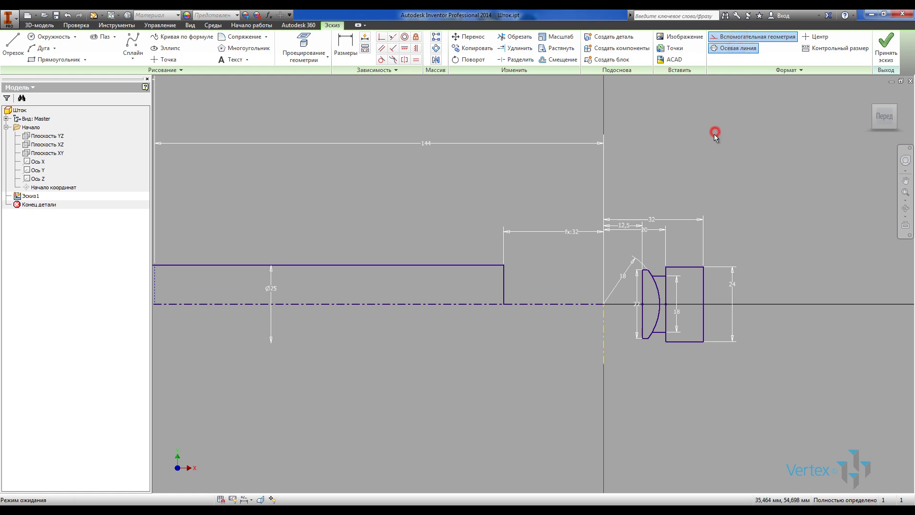
pyautogui.click(886, 48)
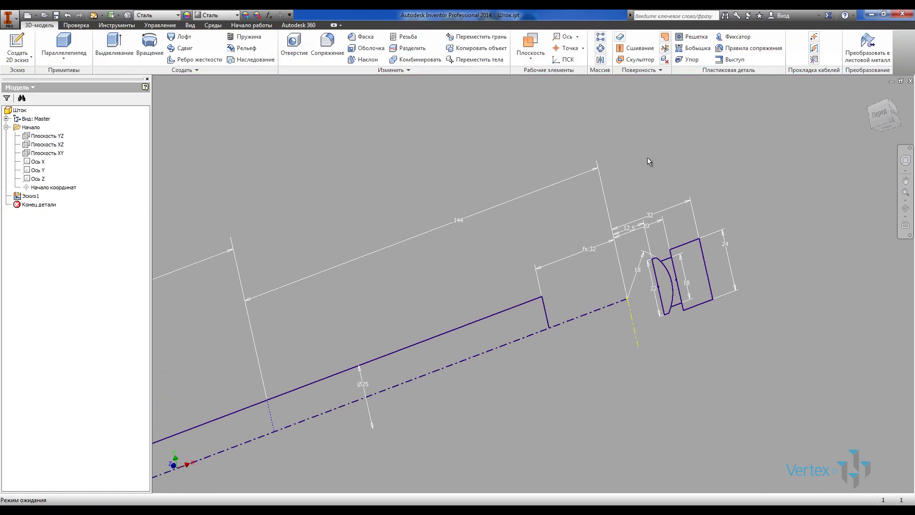
# Step: Revolve the arc-sided eye profile a full circle around the vertical centerline as a solid
pyautogui.click(150, 45)
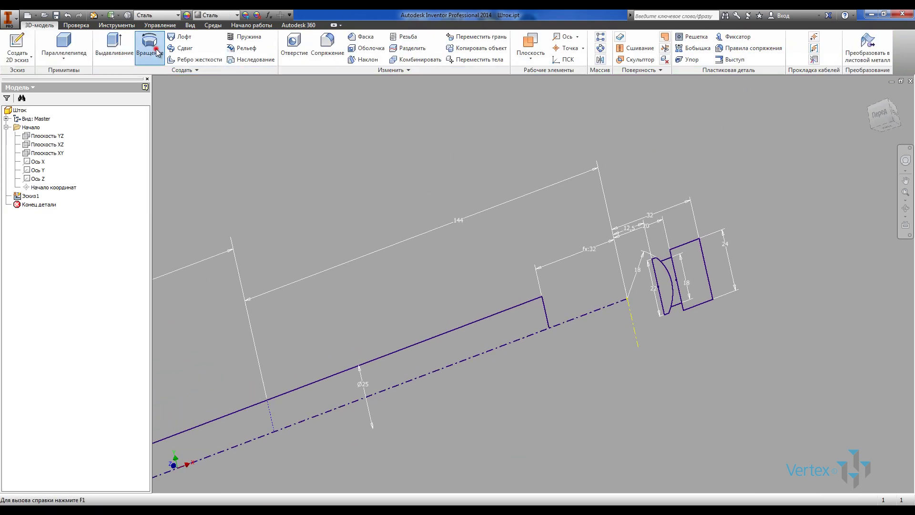
pyautogui.scroll(2, 644, 269)
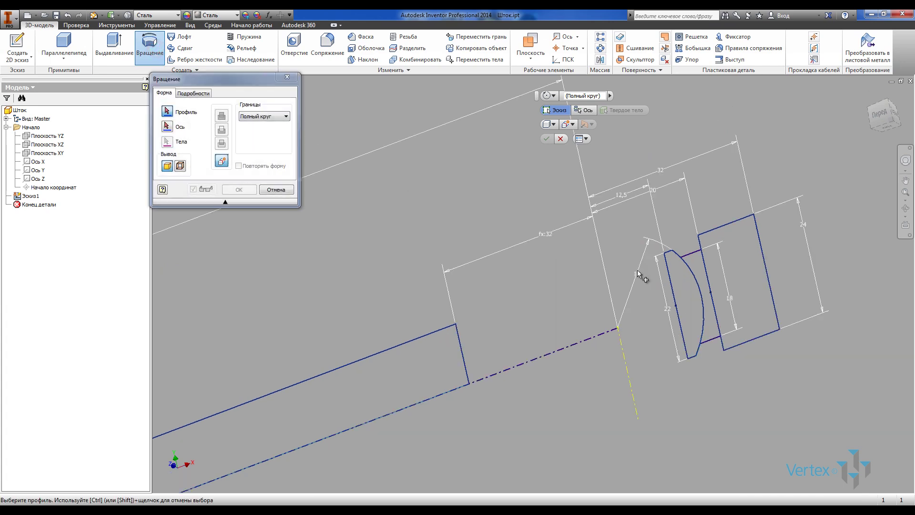
pyautogui.click(676, 276)
pyautogui.click(167, 127)
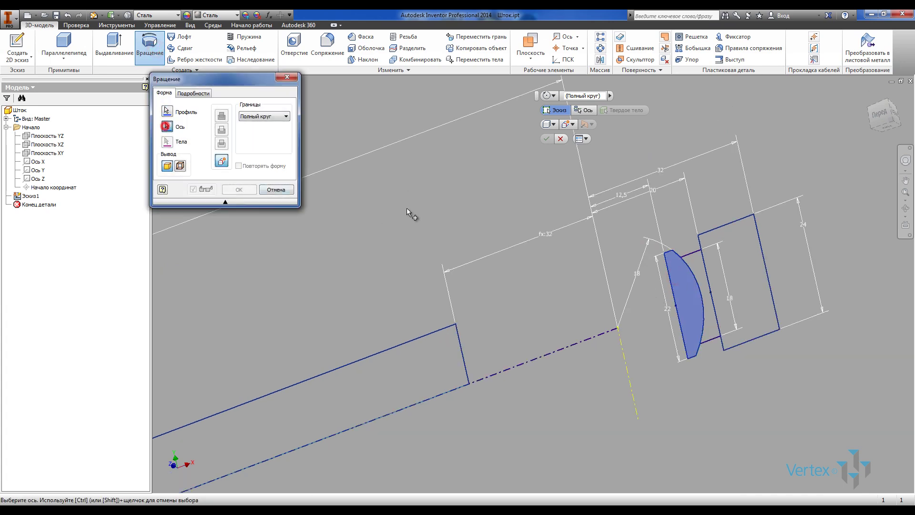
pyautogui.click(623, 341)
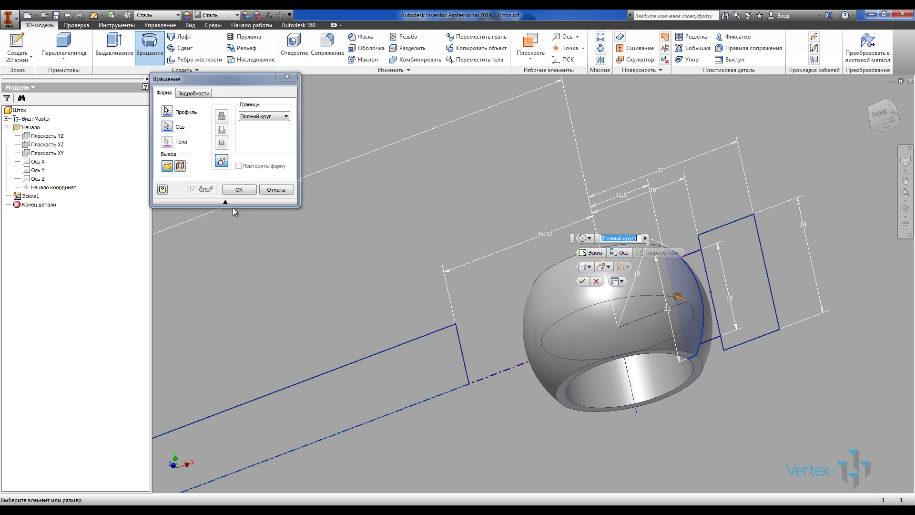
pyautogui.click(241, 189)
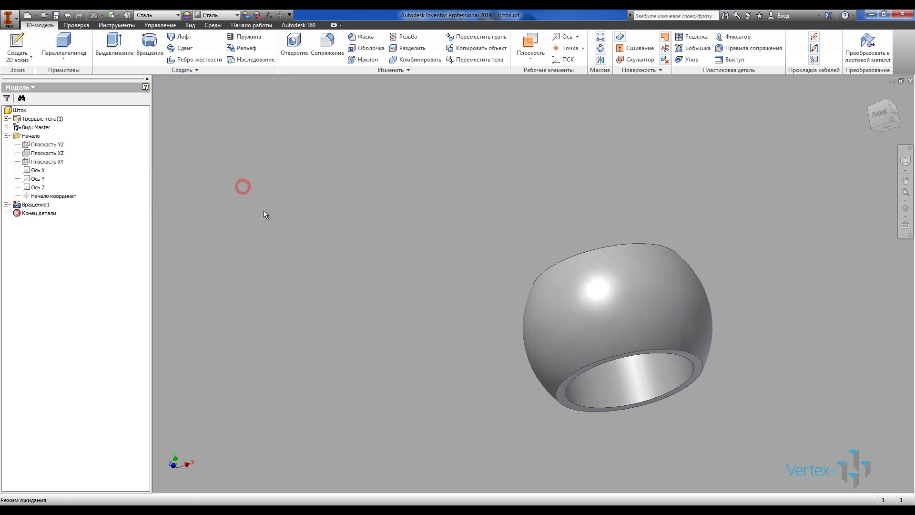
# Step: Share the profile sketch used by the first revolve so further features can use it
pyautogui.click(6, 205)
pyautogui.rightClick(29, 213)
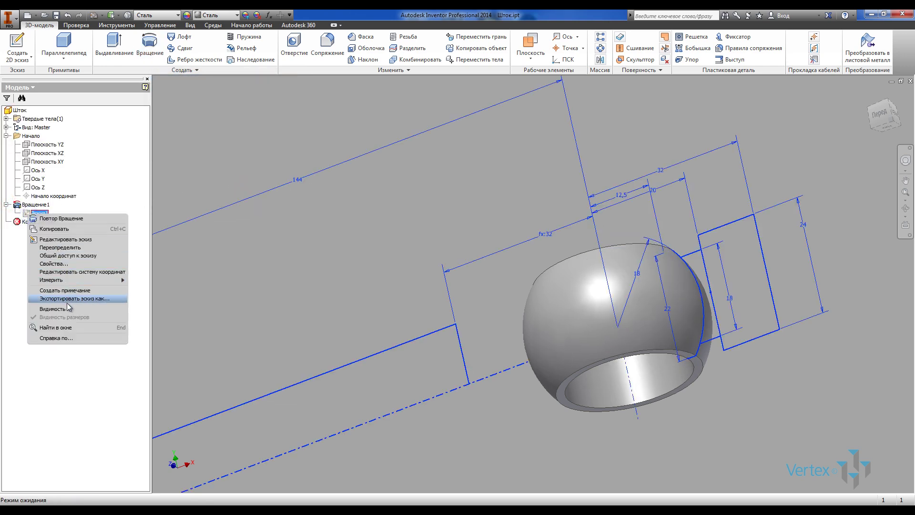
pyautogui.click(71, 255)
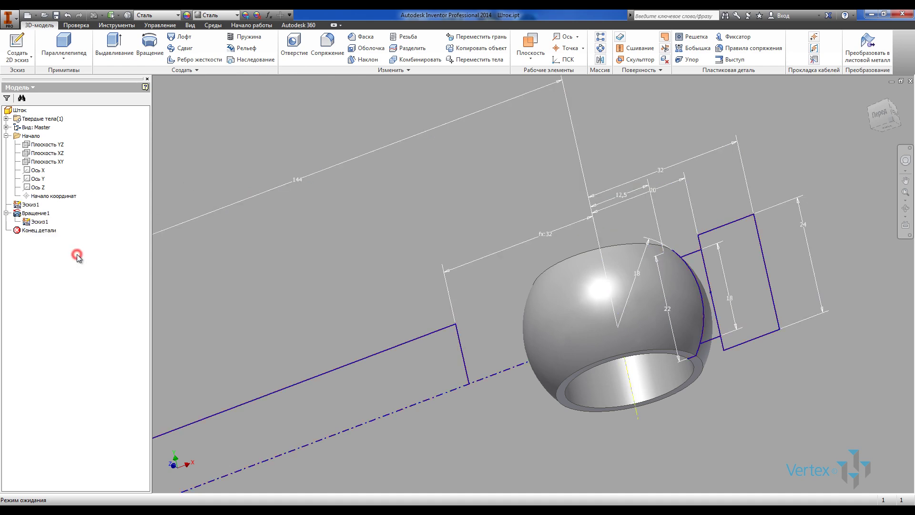
# Step: Revolve the 24 mm high rectangle of the eye end a full circle around the vertical centerline
pyautogui.scroll(3, 399, 200)
pyautogui.keyDown('shift'); pyautogui.moveTo(399, 199); pyautogui.dragTo(385, 164, button='middle'); pyautogui.keyUp('shift')
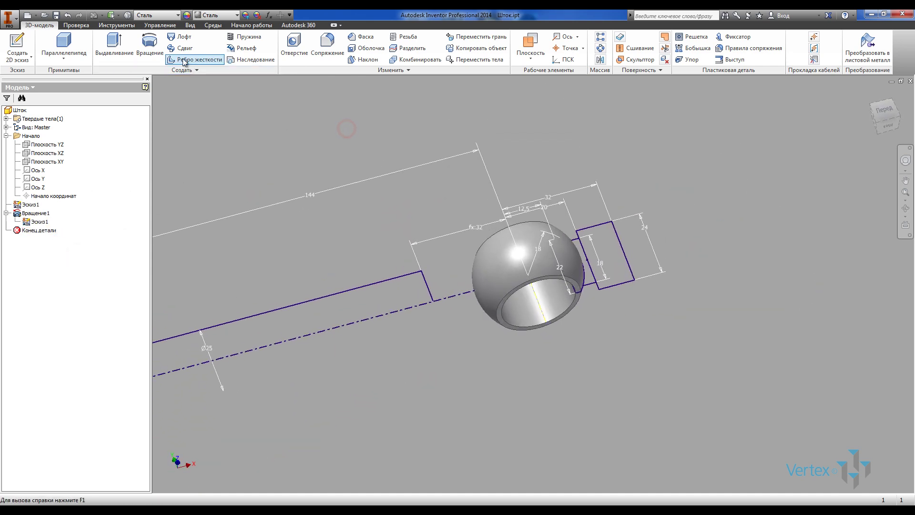
pyautogui.click(149, 46)
pyautogui.scroll(-3, 610, 317)
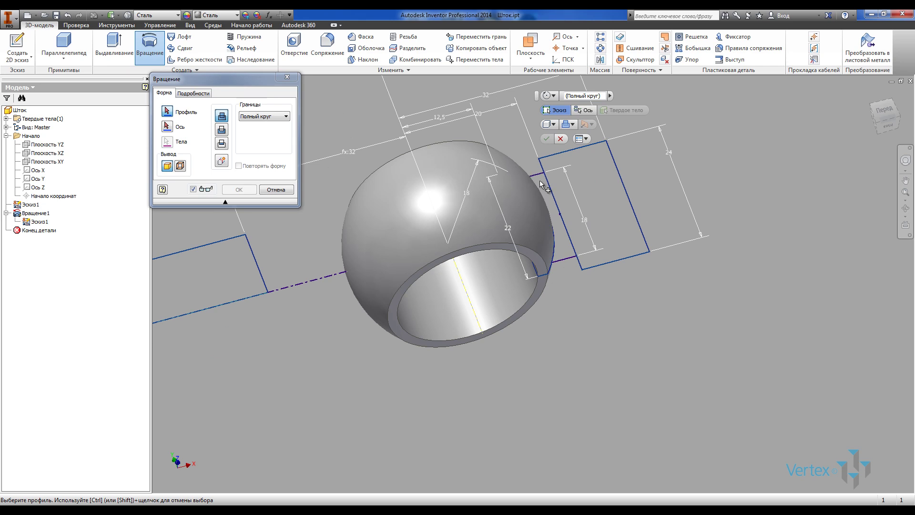
pyautogui.scroll(-2, 542, 183)
pyautogui.click(572, 173)
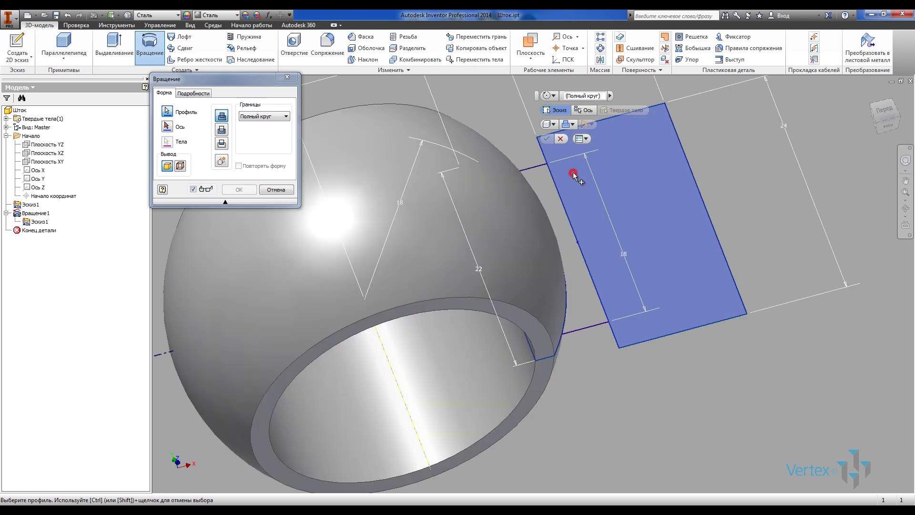
pyautogui.click(398, 384)
pyautogui.click(240, 189)
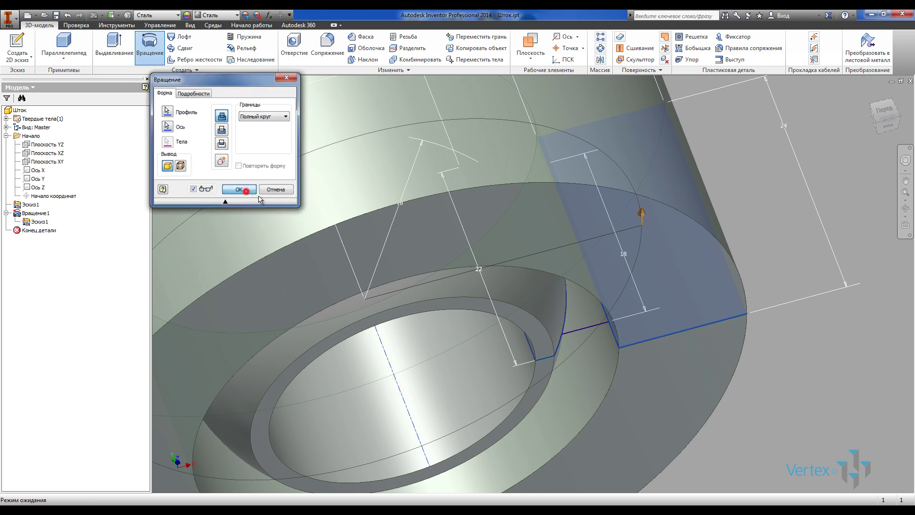
pyautogui.scroll(2, 503, 254)
pyautogui.click(106, 48)
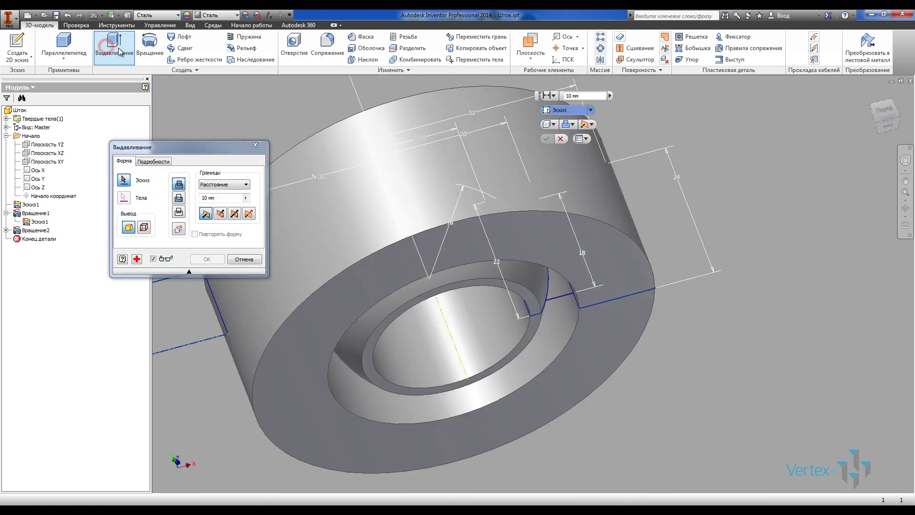
pyautogui.click(149, 43)
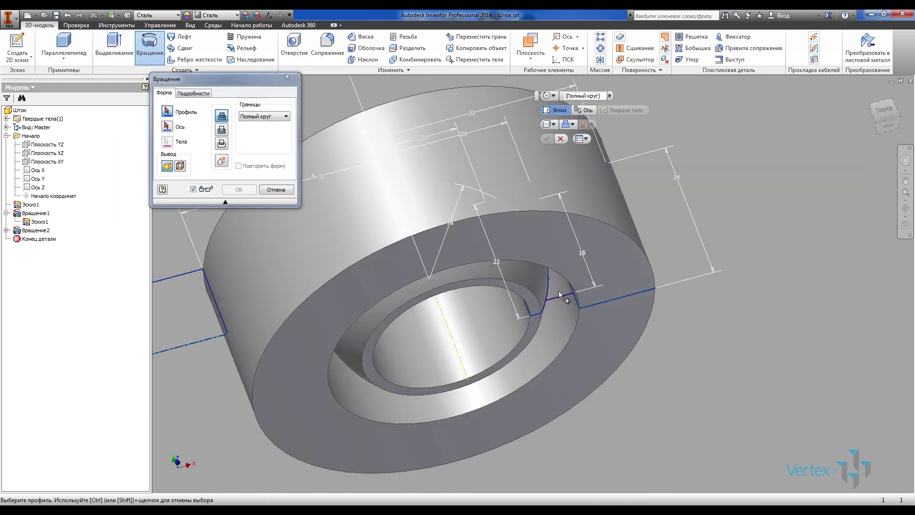
pyautogui.click(559, 291)
# Step: Reopen the profile sketch, draw a vertical line joining the ends of the two horizontal lines beside the rectangle, and finish the sketch
pyautogui.doubleClick(26, 221)
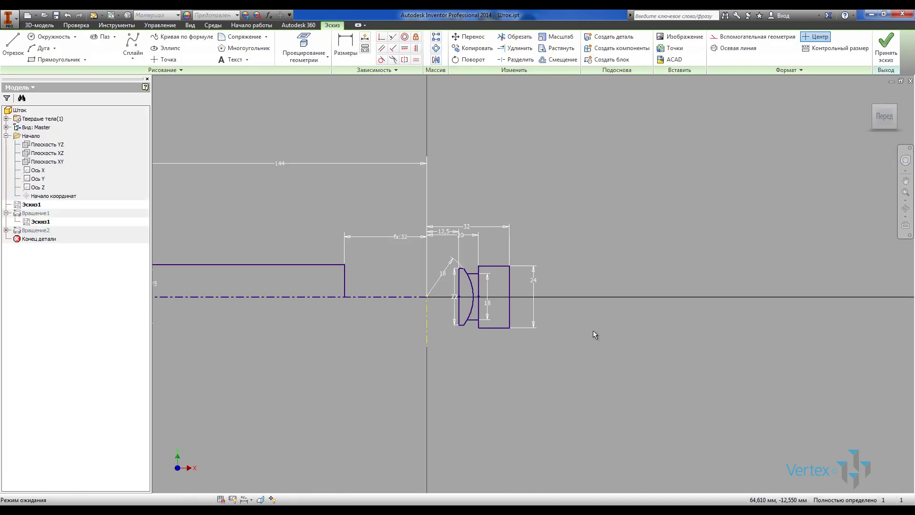
pyautogui.scroll(5, 500, 359)
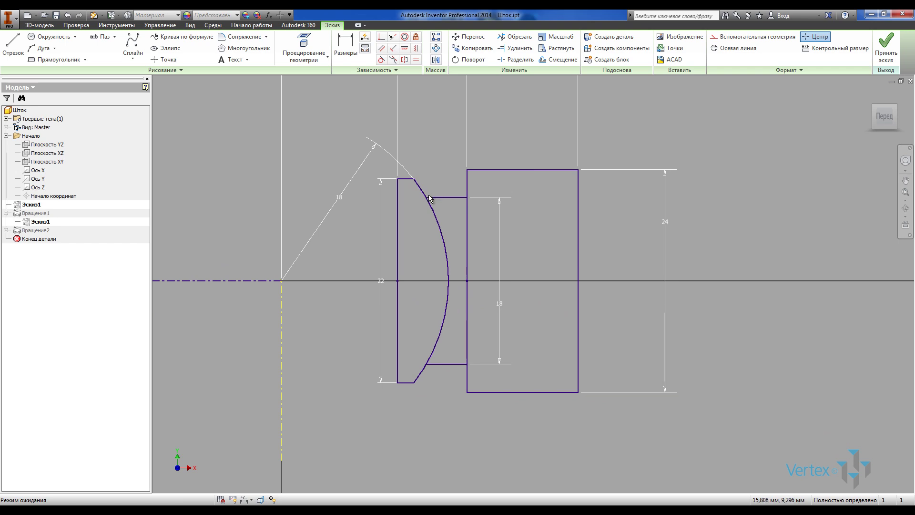
pyautogui.scroll(2, 429, 198)
pyautogui.moveTo(425, 199)
pyautogui.mouseDown()
pyautogui.moveTo(437, 199)
pyautogui.moveTo(439, 176)
pyautogui.mouseUp()
pyautogui.scroll(-2, 439, 177)
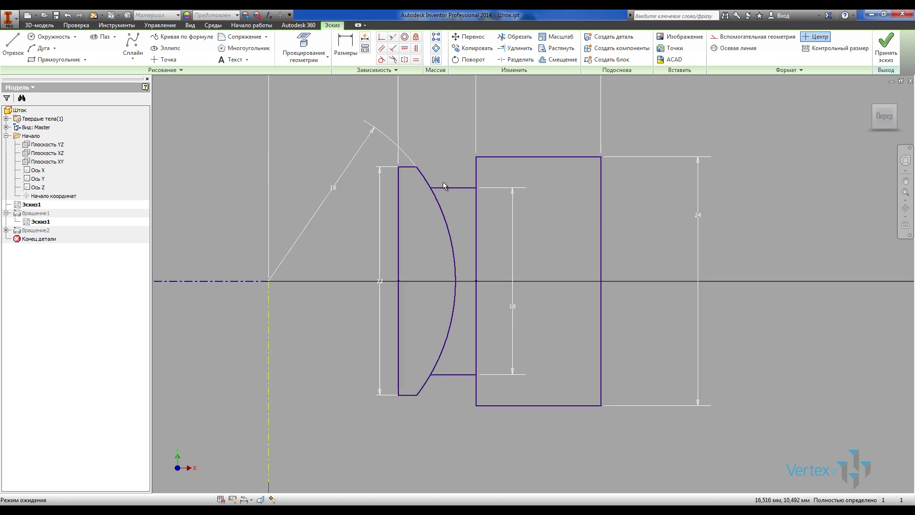
pyautogui.moveTo(430, 378); pyautogui.dragTo(476, 375)
pyautogui.click(7, 51)
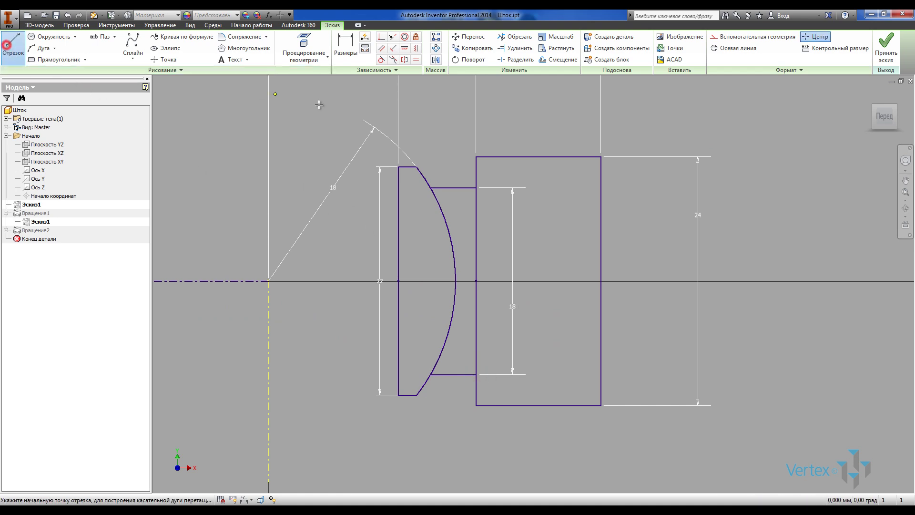
pyautogui.click(476, 188)
pyautogui.doubleClick(477, 374)
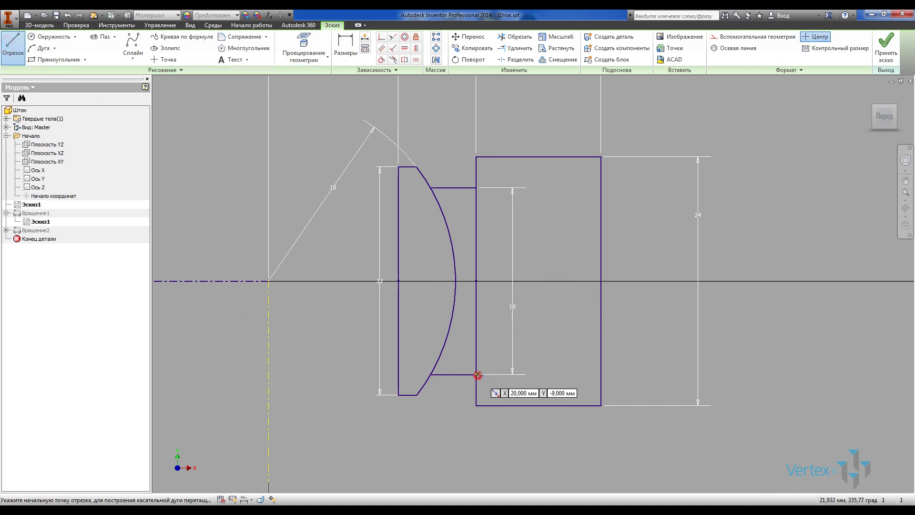
pyautogui.press('Escape')
pyautogui.click(880, 51)
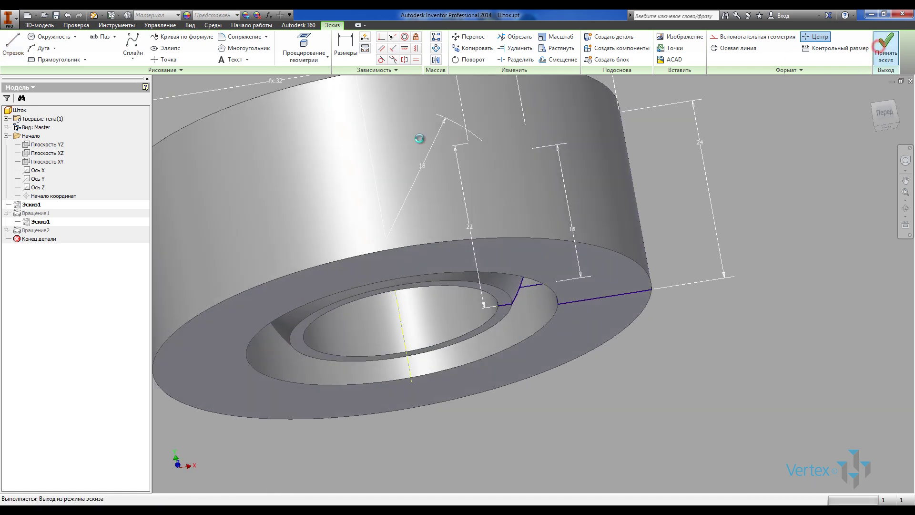
# Step: Revolve the region between the arc and the rectangle a full circle around the vertical centerline as a new solid
pyautogui.click(149, 45)
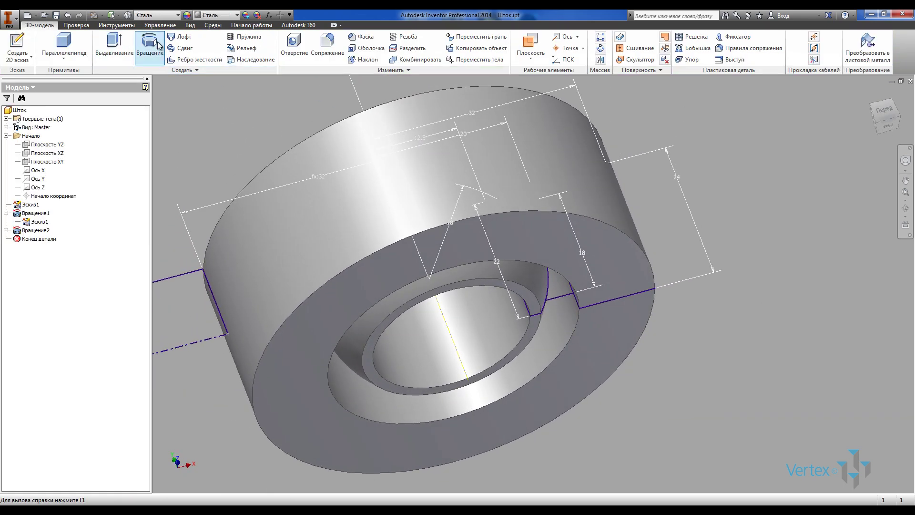
pyautogui.click(559, 292)
pyautogui.click(167, 127)
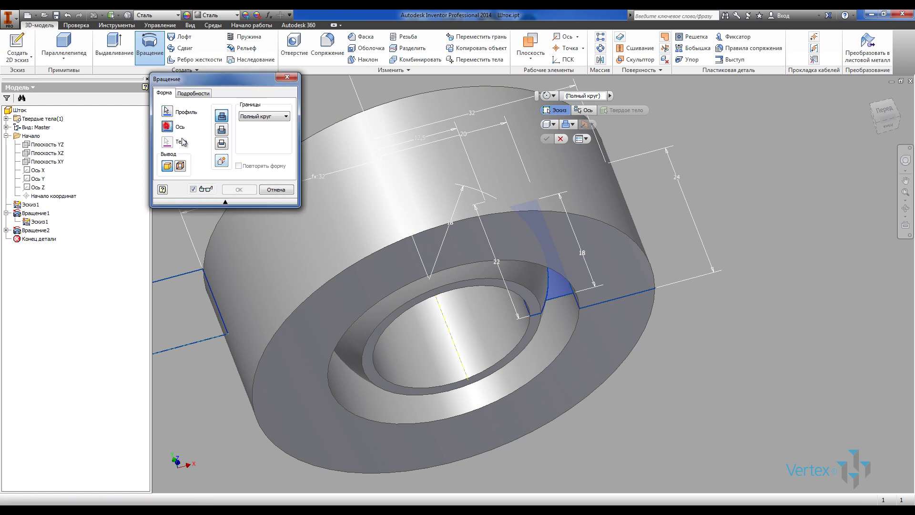
pyautogui.click(448, 325)
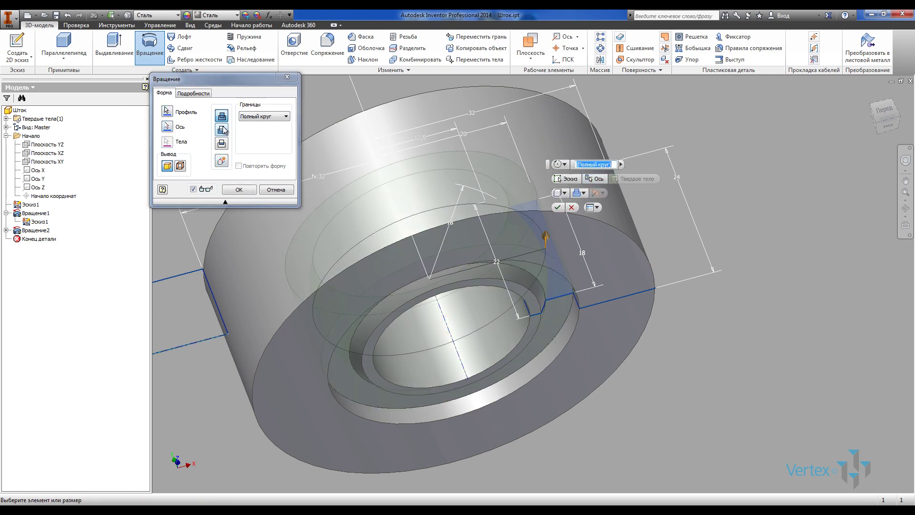
pyautogui.click(221, 162)
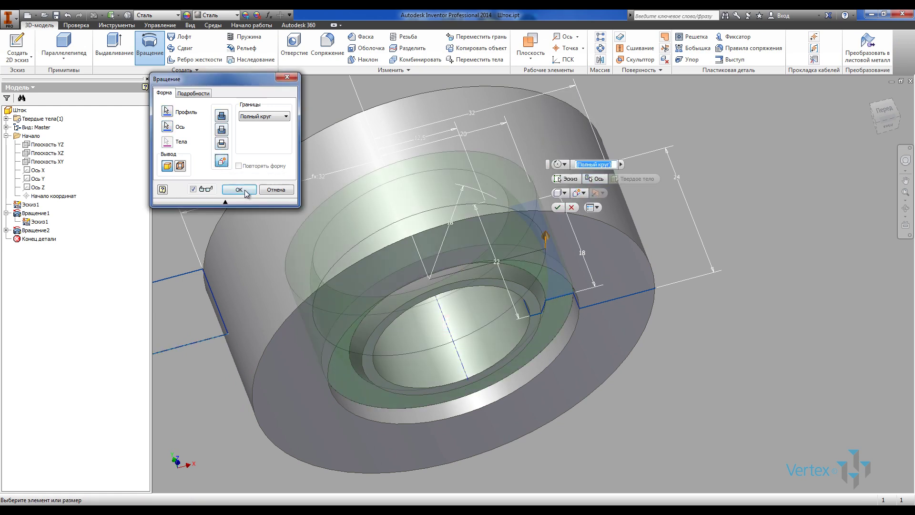
pyautogui.click(237, 189)
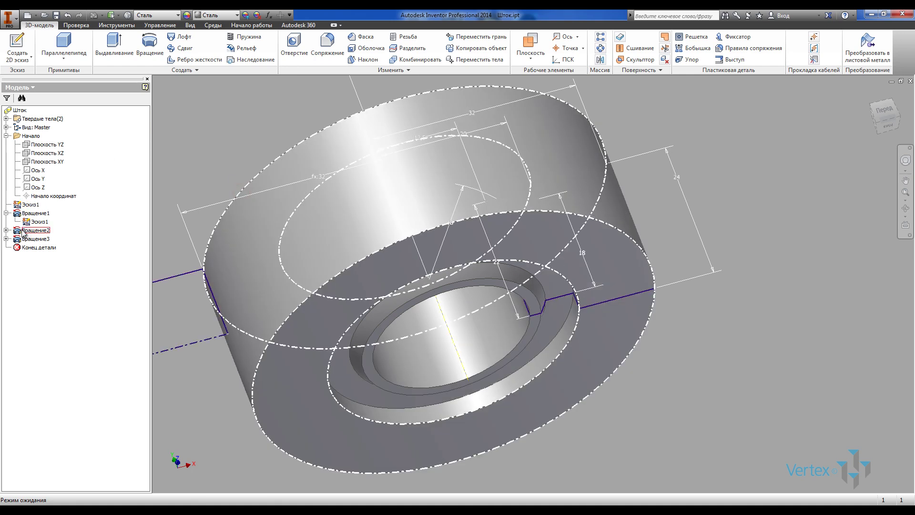
# Step: Change the outer ring's revolve to create a new solid, and check the outer and middle rings in the list of bodies
pyautogui.doubleClick(22, 232)
pyautogui.click(221, 161)
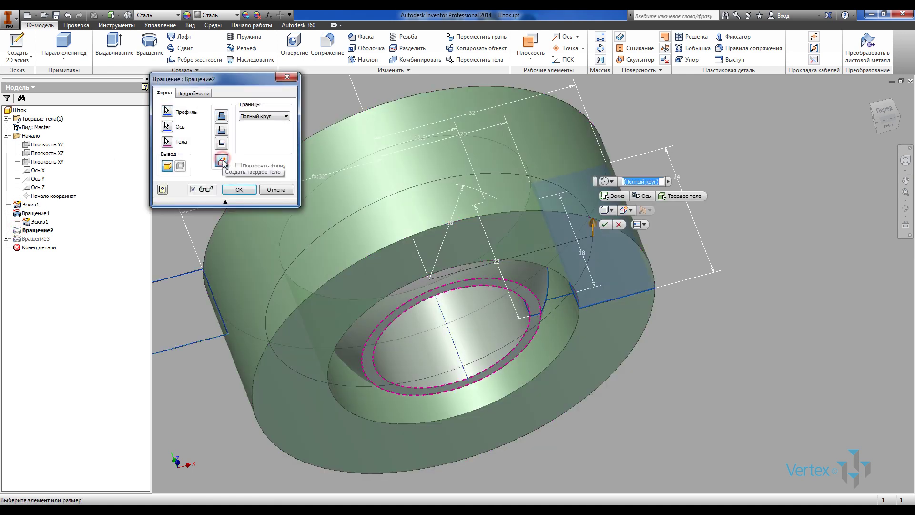
pyautogui.click(239, 189)
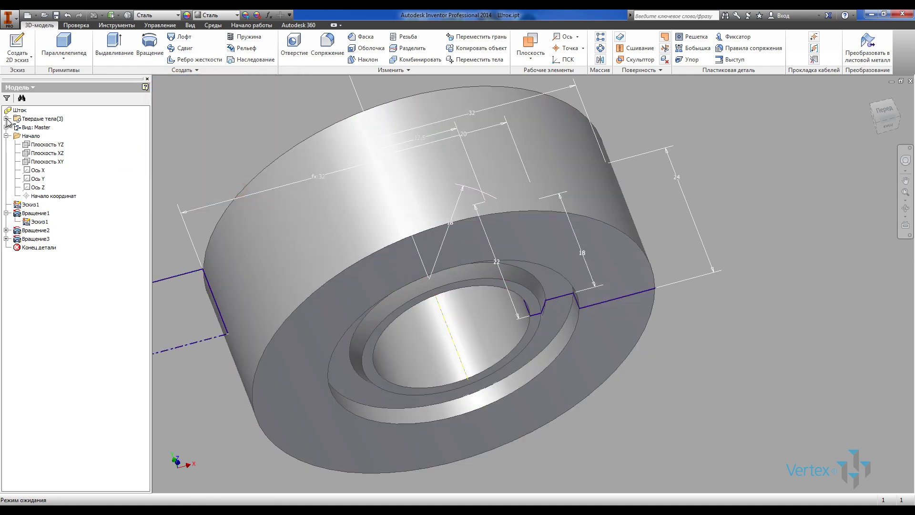
pyautogui.click(5, 119)
pyautogui.click(59, 136)
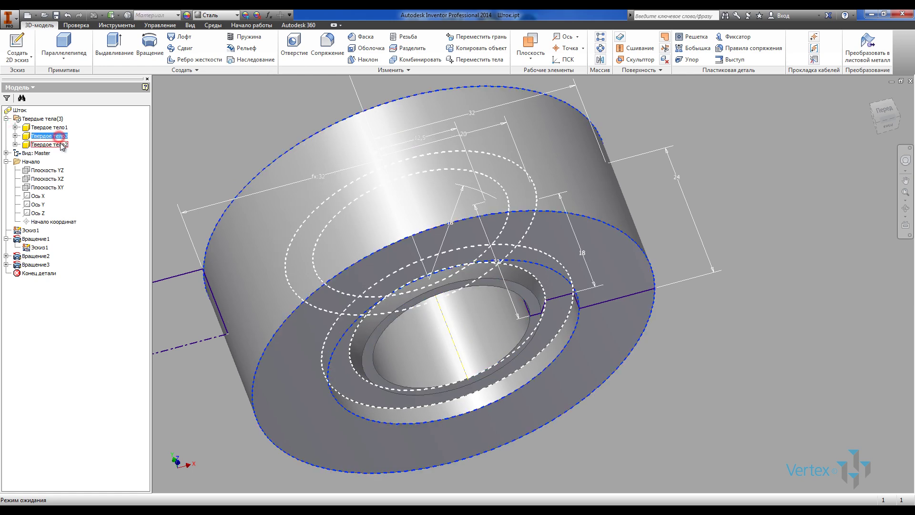
pyautogui.click(61, 145)
# Step: Revolve the long rod profile a full circle around its dash-dotted centerline as a new solid
pyautogui.scroll(-10, 502, 218)
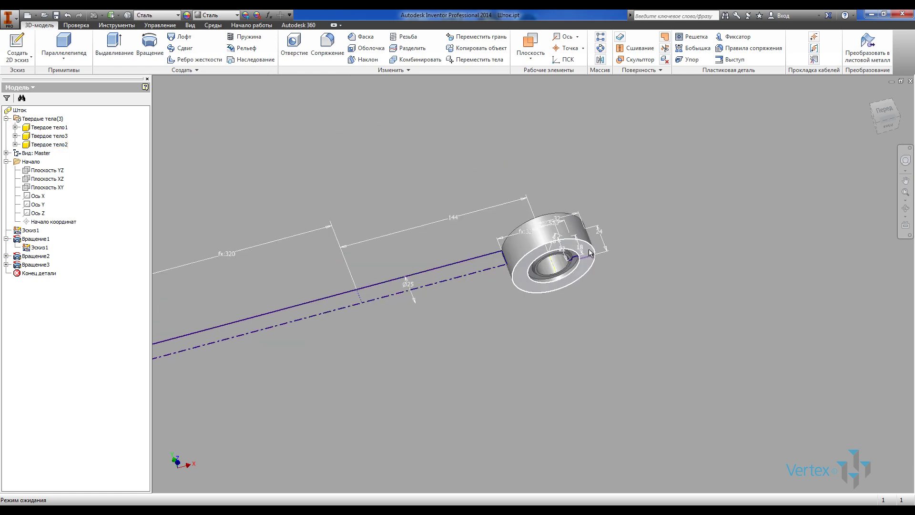
pyautogui.keyDown('shift'); pyautogui.moveTo(495, 160); pyautogui.dragTo(537, 159, button='middle'); pyautogui.keyUp('shift')
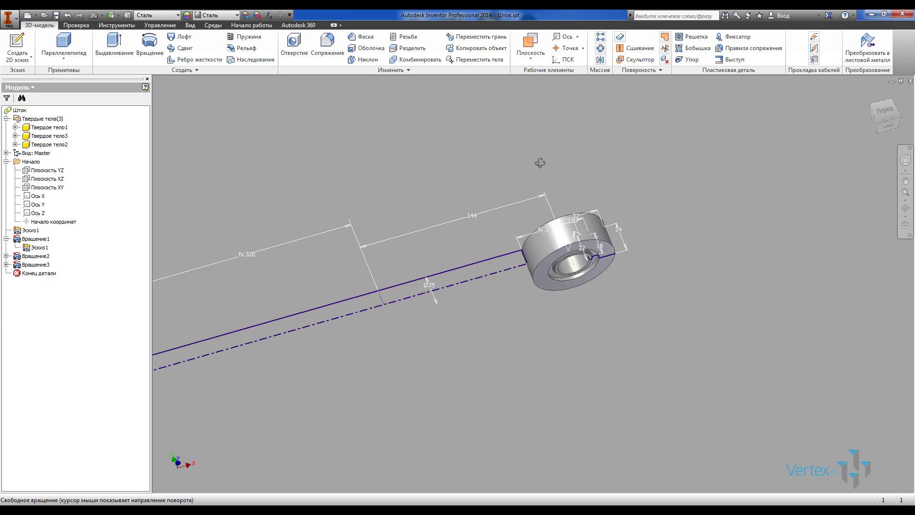
pyautogui.scroll(-5, 582, 164)
pyautogui.keyDown('shift'); pyautogui.moveTo(477, 162); pyautogui.dragTo(433, 160, button='middle'); pyautogui.keyUp('shift')
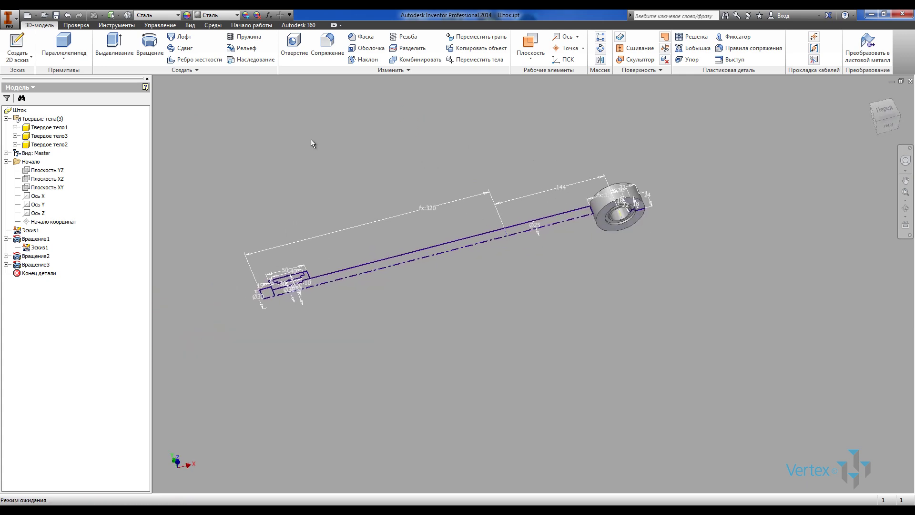
pyautogui.click(149, 43)
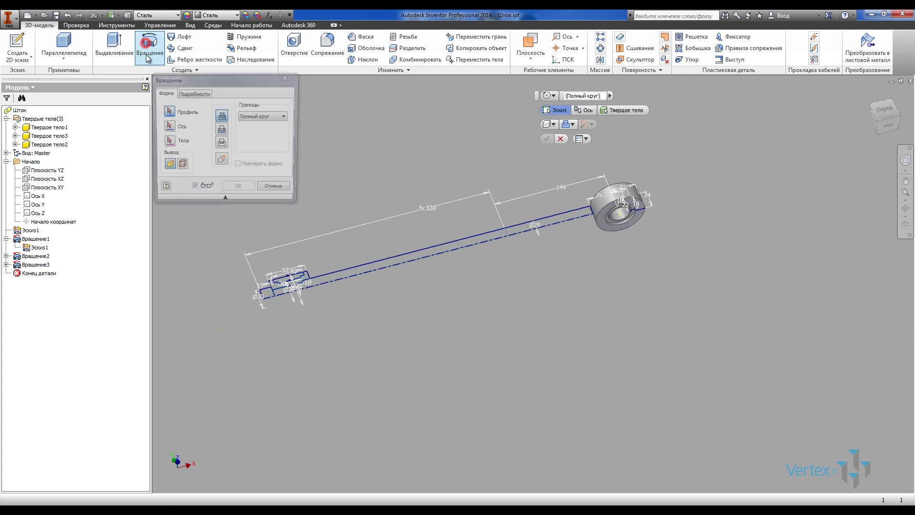
pyautogui.scroll(3, 314, 250)
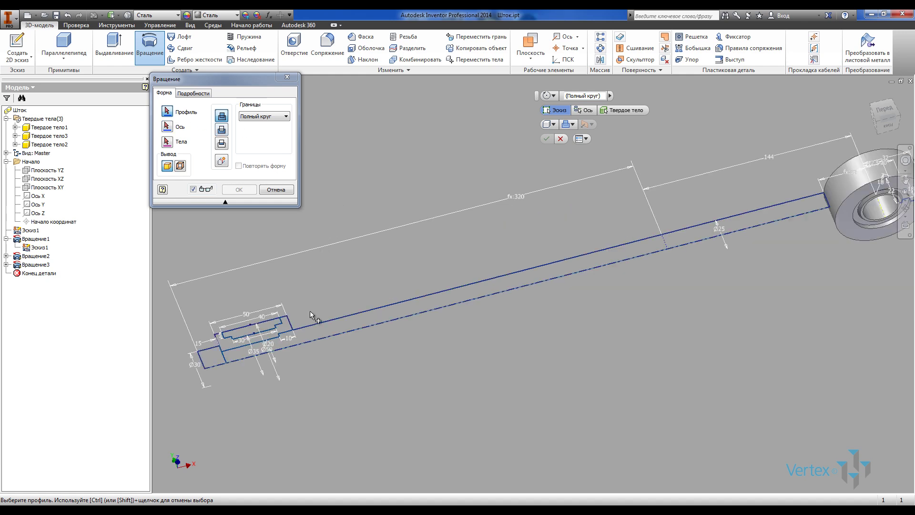
pyautogui.click(310, 331)
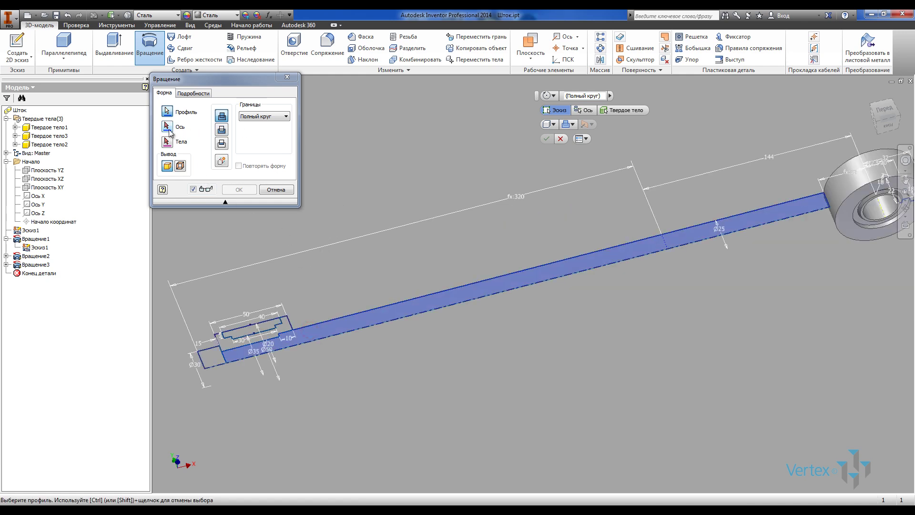
pyautogui.click(168, 127)
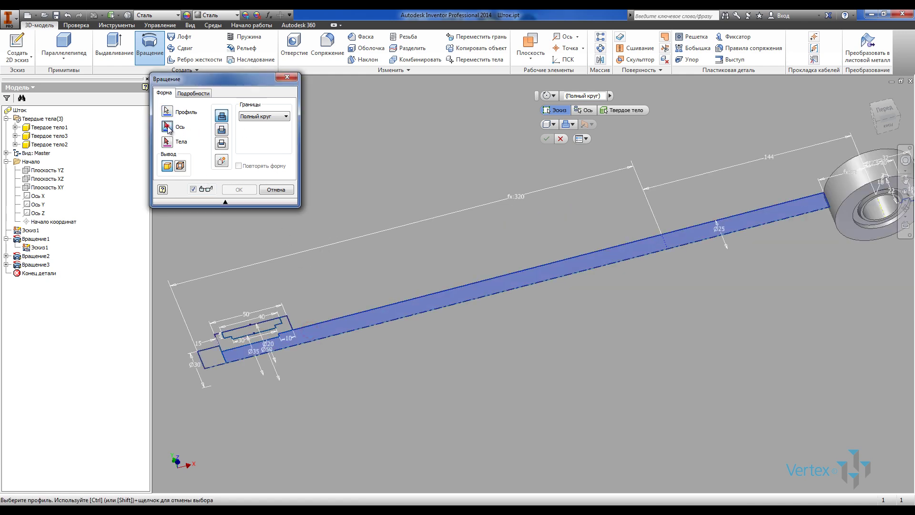
pyautogui.click(392, 324)
pyautogui.click(223, 162)
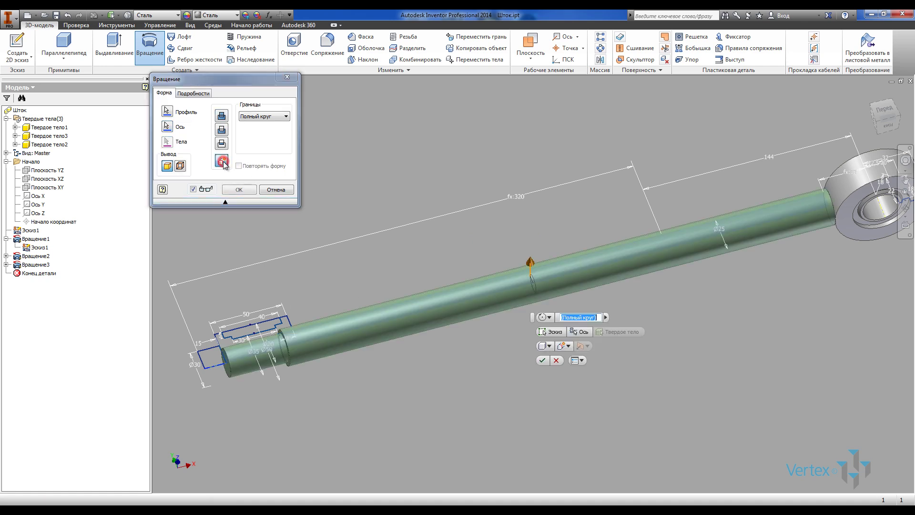
pyautogui.click(237, 189)
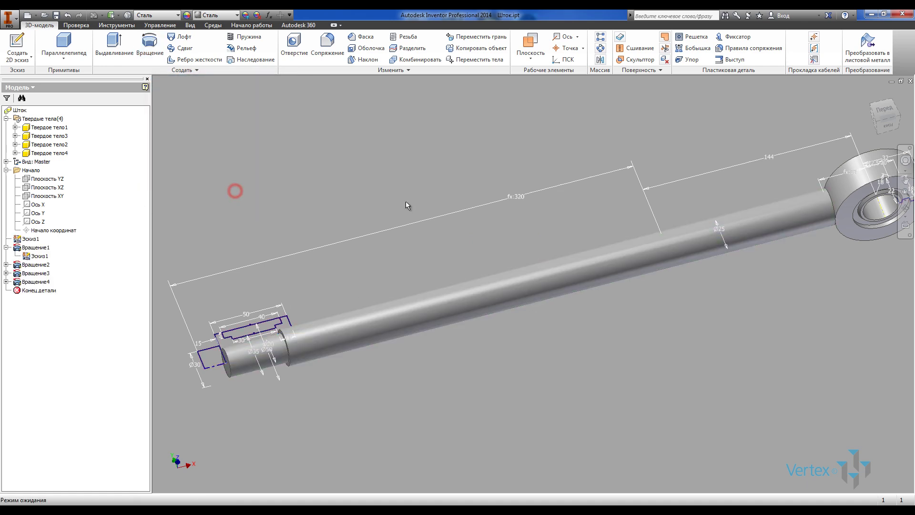
# Step: Revolve the stepped, grooved head profile around the rod's axis a full circle as a new solid
pyautogui.scroll(-3, 408, 204)
pyautogui.click(149, 46)
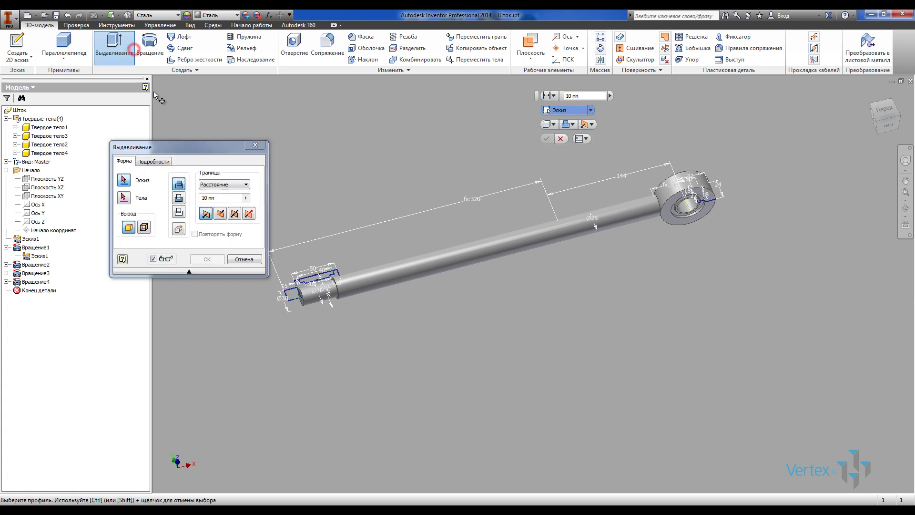
pyautogui.scroll(5, 307, 252)
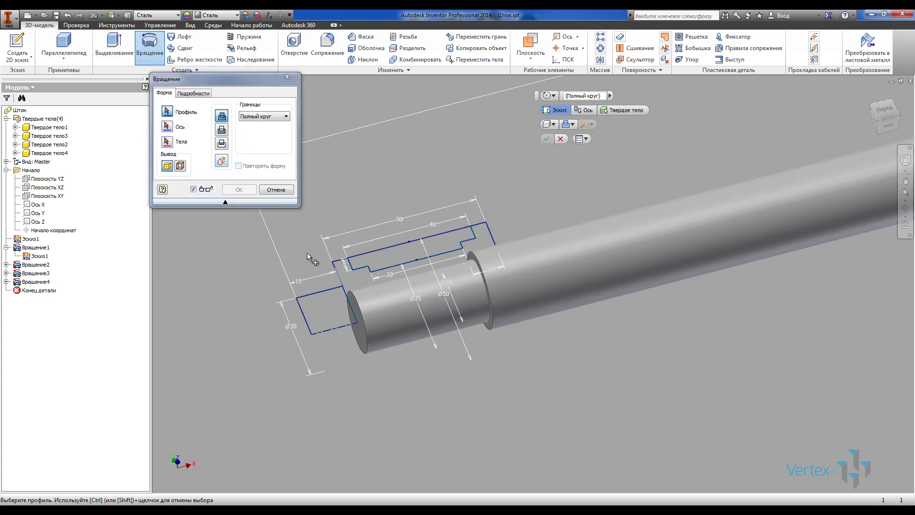
pyautogui.click(342, 270)
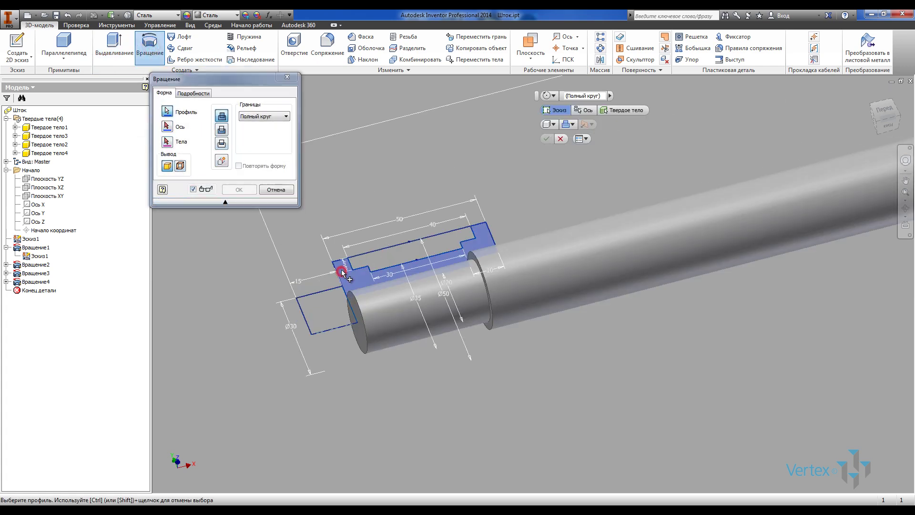
pyautogui.click(168, 127)
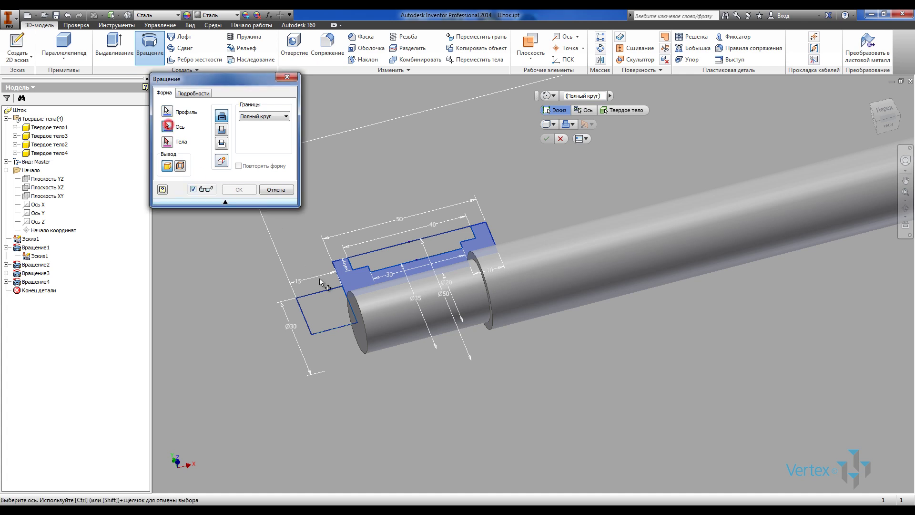
pyautogui.click(380, 318)
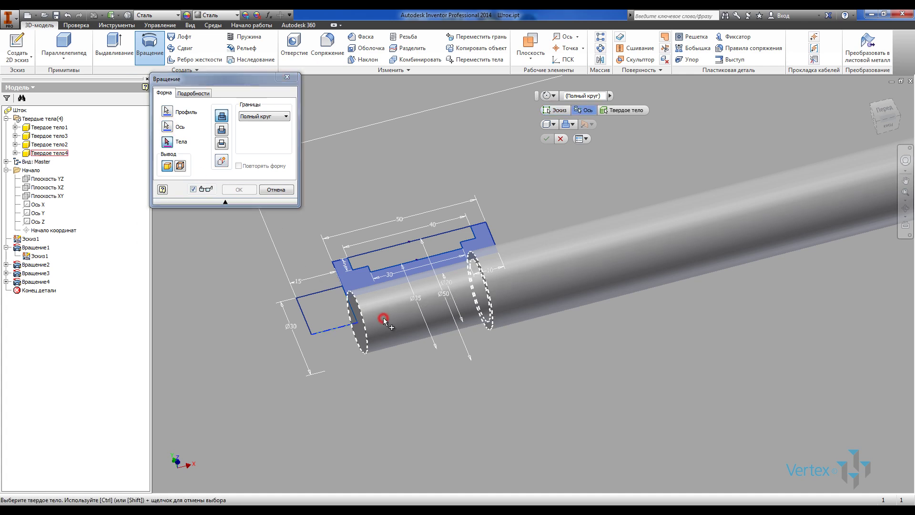
pyautogui.click(221, 162)
pyautogui.click(245, 190)
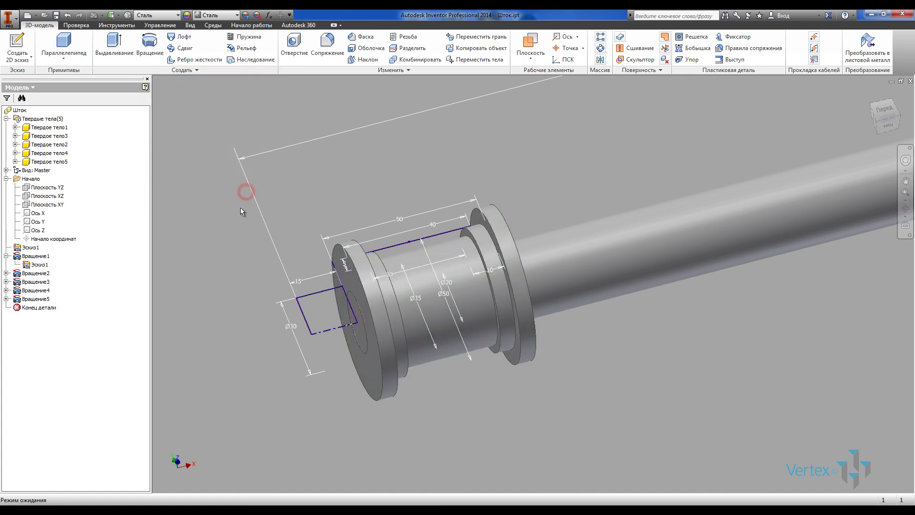
# Step: Revolve the 15 mm long rectangle at the rod's free end a full circle around the centerline as a new solid
pyautogui.click(147, 48)
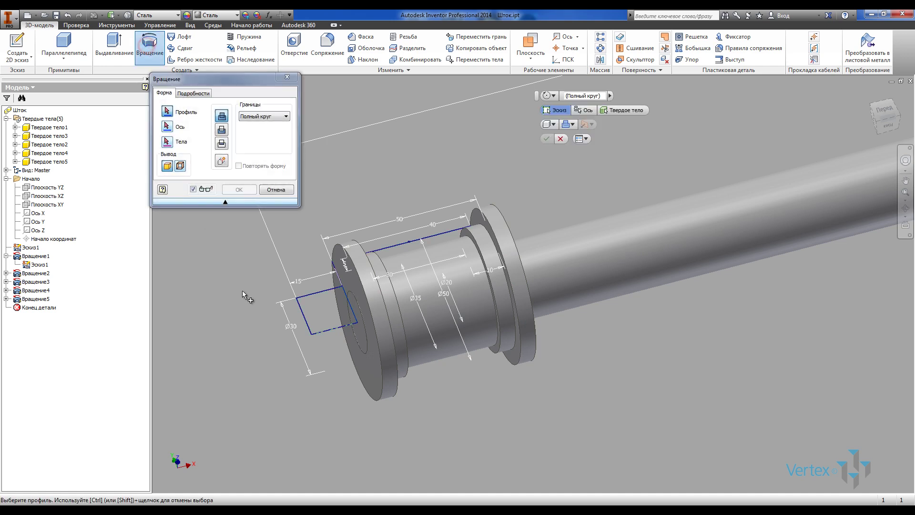
pyautogui.click(311, 308)
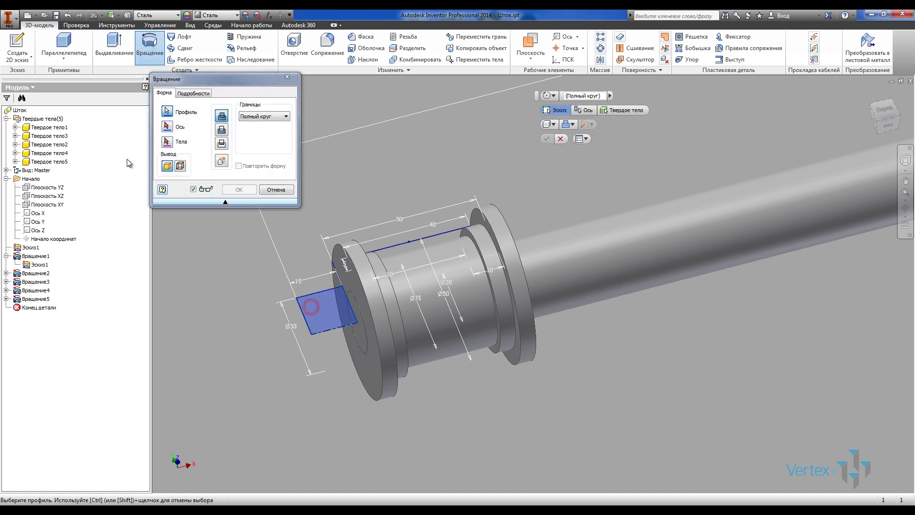
pyautogui.click(329, 331)
pyautogui.click(221, 160)
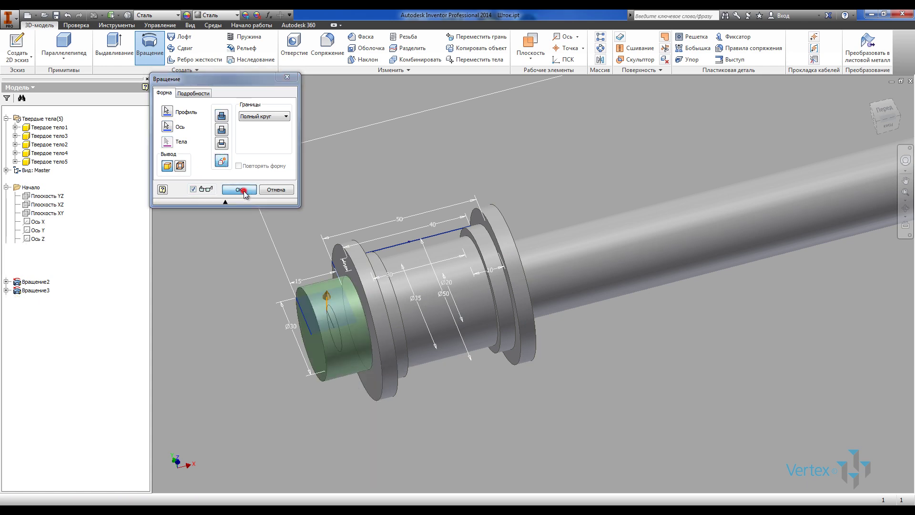
pyautogui.click(240, 189)
# Step: Revolve the 40 mm long region filling the head's groove a full circle around the rod's axis as a new solid
pyautogui.keyDown('shift'); pyautogui.moveTo(235, 190); pyautogui.dragTo(320, 201, button='middle'); pyautogui.keyUp('shift')
pyautogui.click(150, 46)
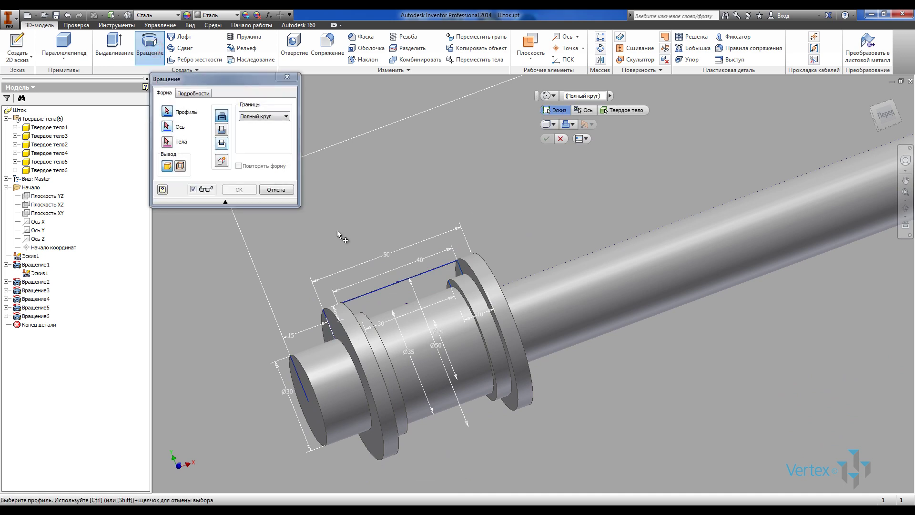
pyautogui.click(389, 293)
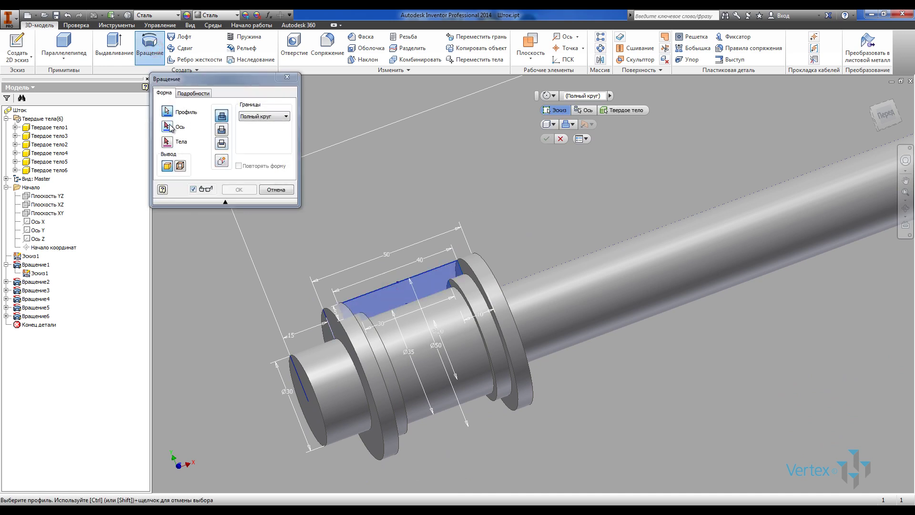
pyautogui.click(167, 127)
pyautogui.click(333, 392)
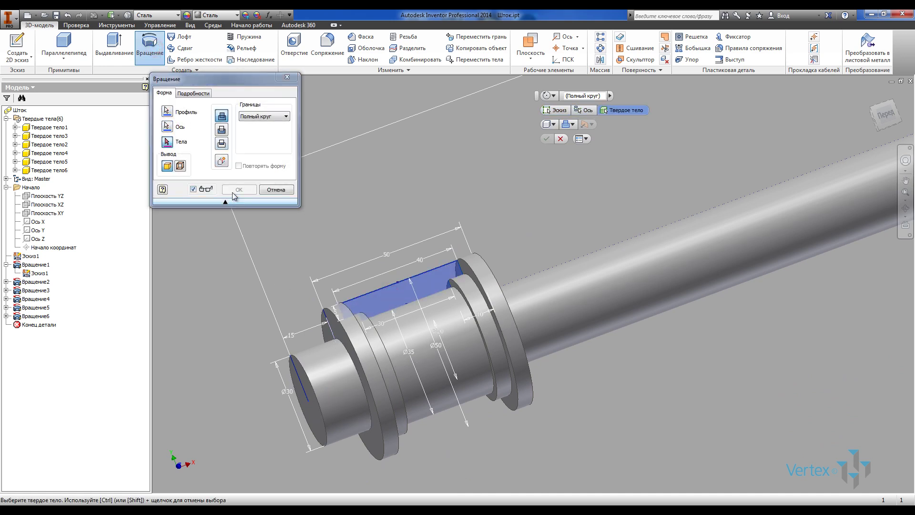
pyautogui.click(222, 160)
pyautogui.click(243, 190)
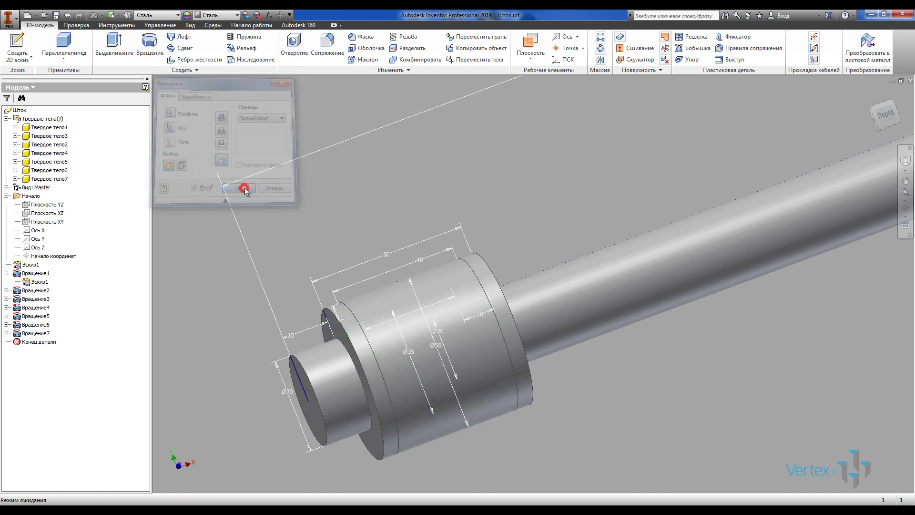
# Step: Set the appearance of the groove-filling seal body to "Резина — Синяя — версия 1.1" in its body properties
pyautogui.scroll(-2, 247, 193)
pyautogui.click(63, 179)
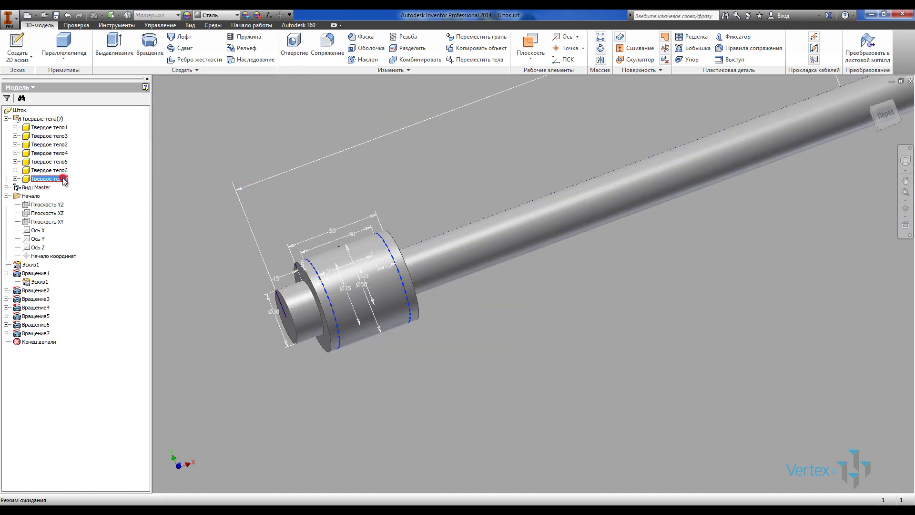
pyautogui.scroll(3, 296, 217)
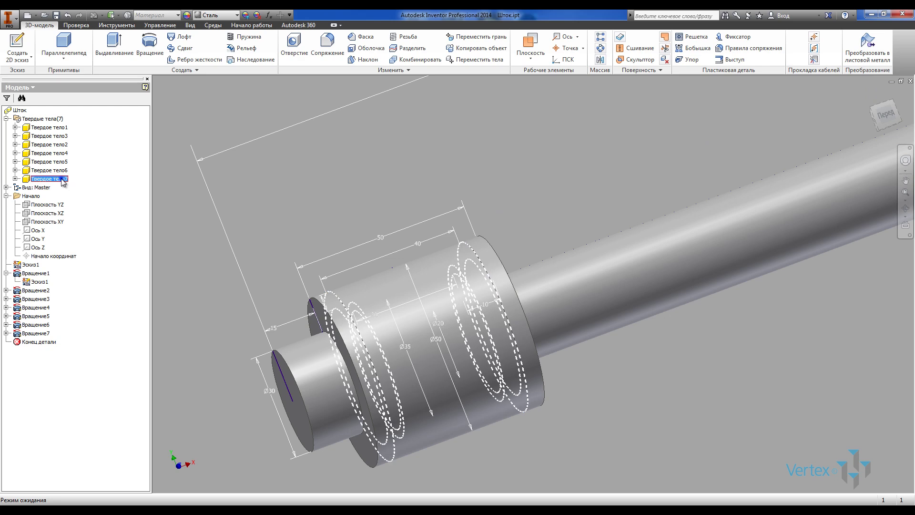
pyautogui.rightClick(61, 179)
pyautogui.click(102, 275)
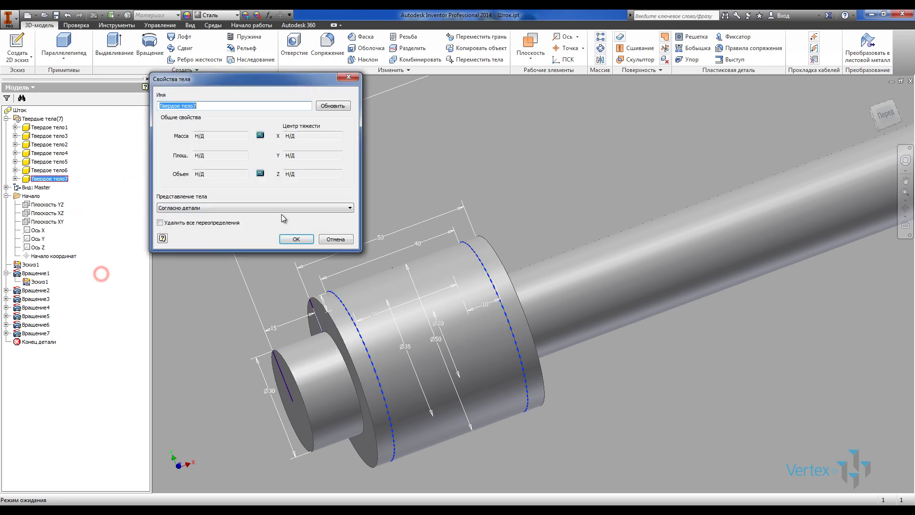
pyautogui.click(235, 208)
pyautogui.moveTo(350, 245); pyautogui.dragTo(351, 390)
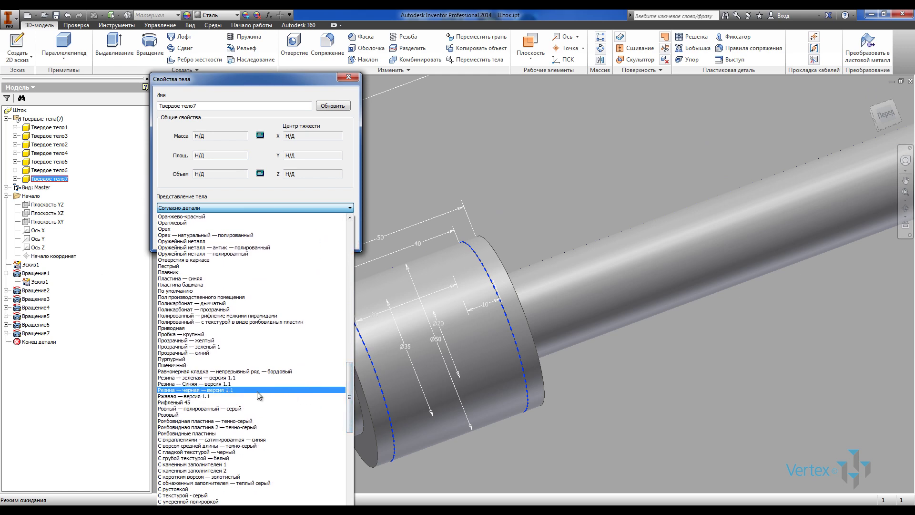
pyautogui.click(210, 385)
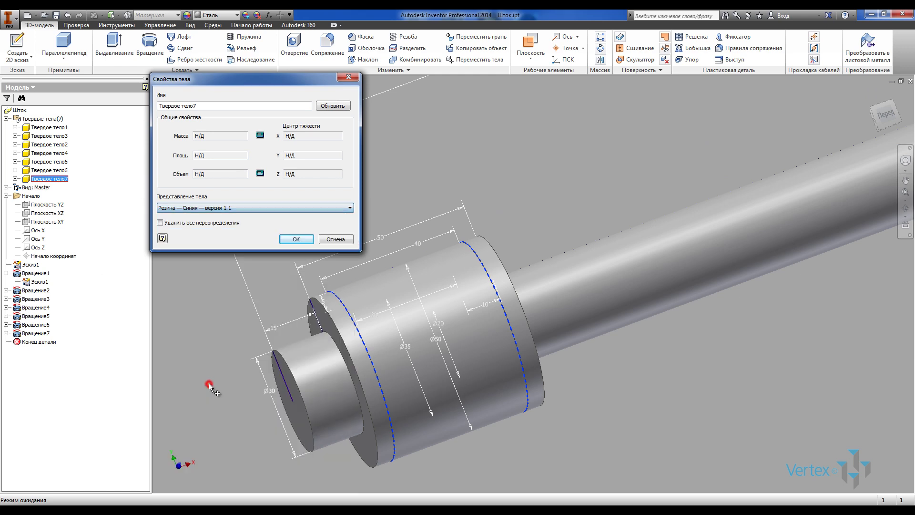
pyautogui.click(296, 239)
# Step: Hide the shared profile sketch and collapse the origin folder and the first revolve in the model tree
pyautogui.scroll(-3, 300, 241)
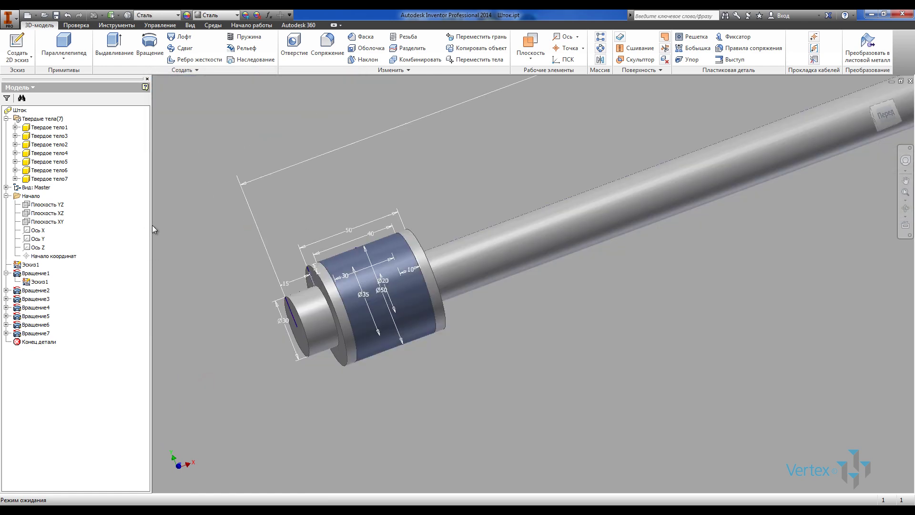
pyautogui.rightClick(39, 281)
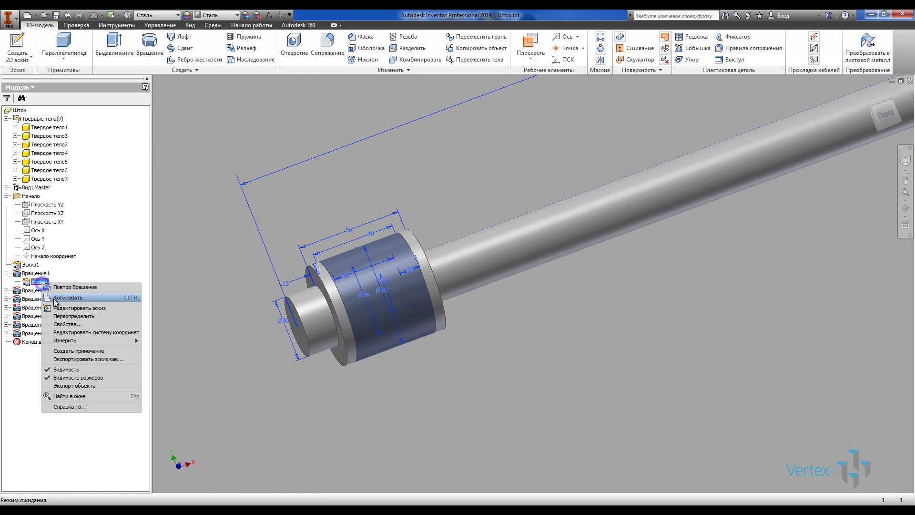
pyautogui.click(85, 370)
pyautogui.click(6, 196)
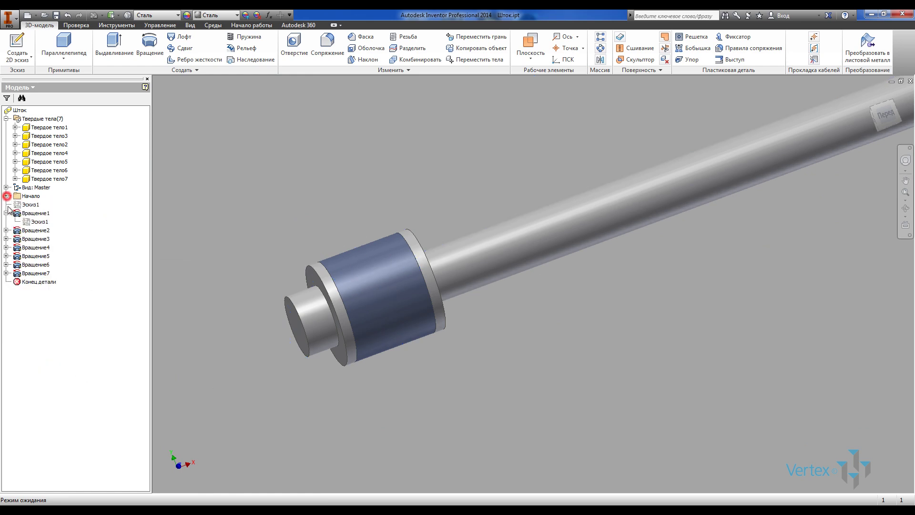
pyautogui.click(6, 213)
# Step: Start a sketch on the end cylinder's outer face and draw a 6-sided polygon centered on it, with its upper vertex on the circular edge
pyautogui.keyDown('shift'); pyautogui.moveTo(284, 227); pyautogui.dragTo(359, 220, button='middle'); pyautogui.keyUp('shift')
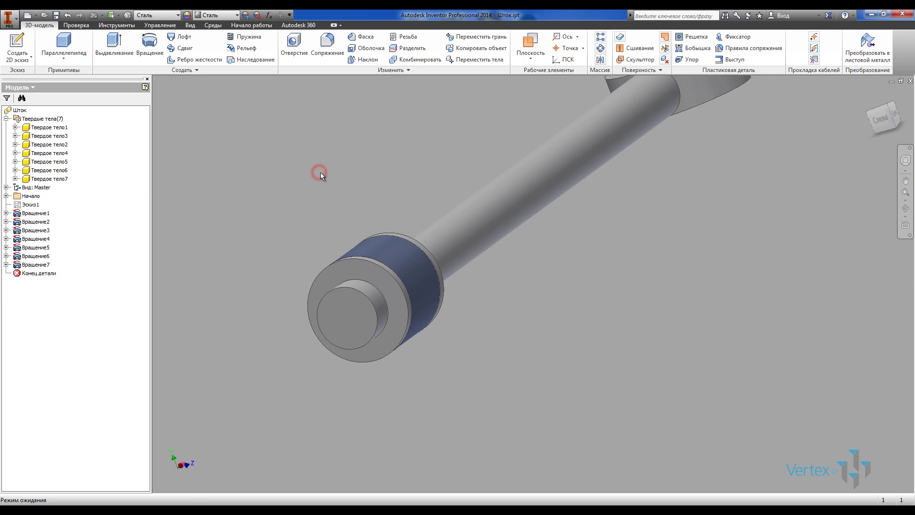
pyautogui.click(17, 47)
pyautogui.click(341, 303)
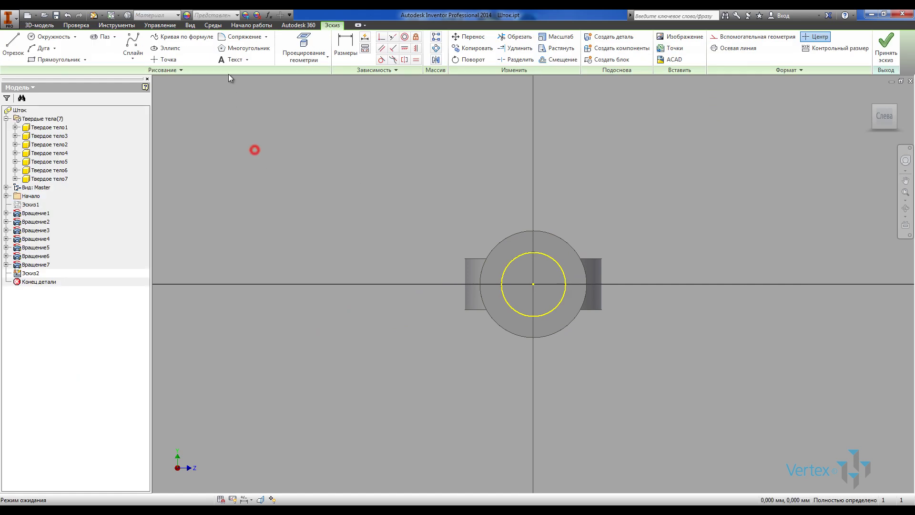
pyautogui.click(244, 48)
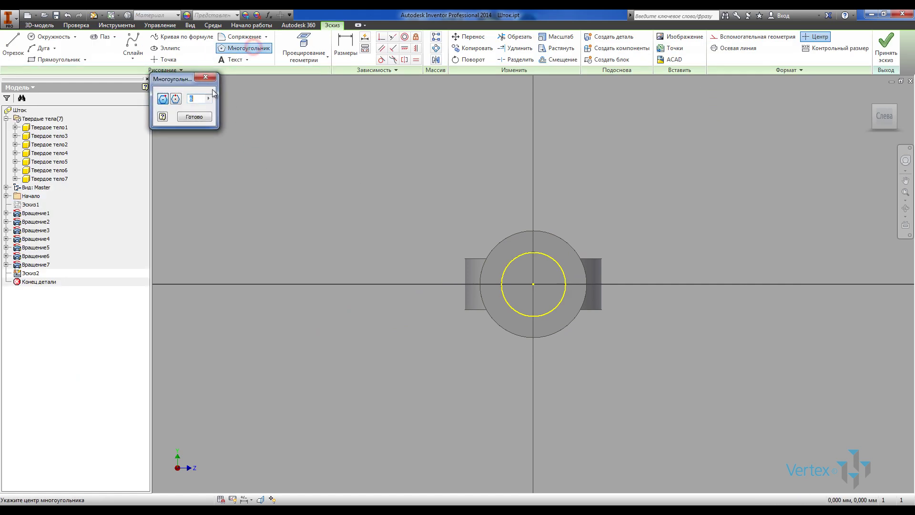
pyautogui.write('6')
pyautogui.click(533, 284)
pyautogui.scroll(5, 537, 279)
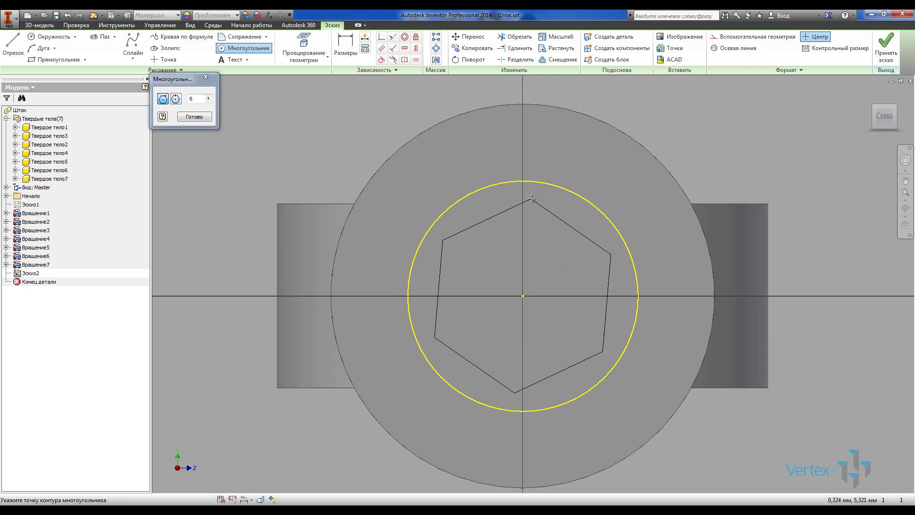
pyautogui.click(523, 180)
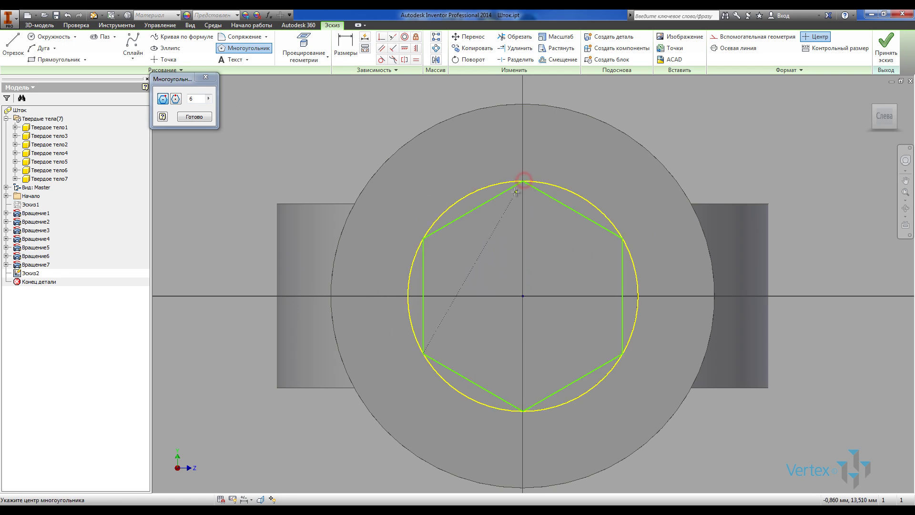
# Step: Constrain one side of the hexagon to be vertical and finish the sketch
pyautogui.press('Escape')
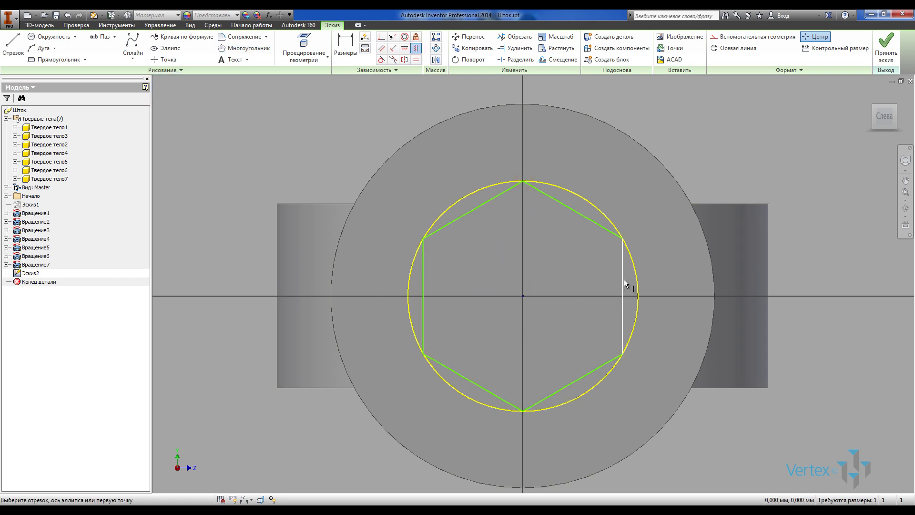
pyautogui.click(625, 281)
pyautogui.press('Escape')
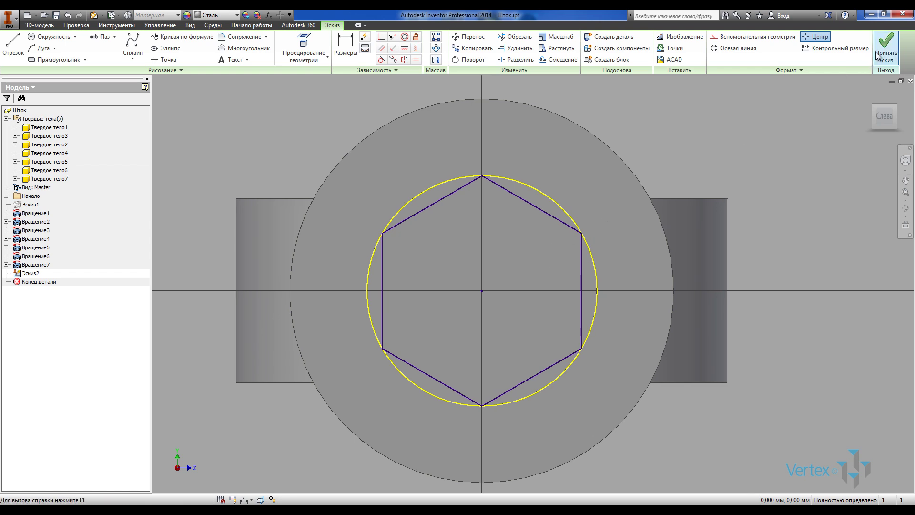
pyautogui.click(878, 56)
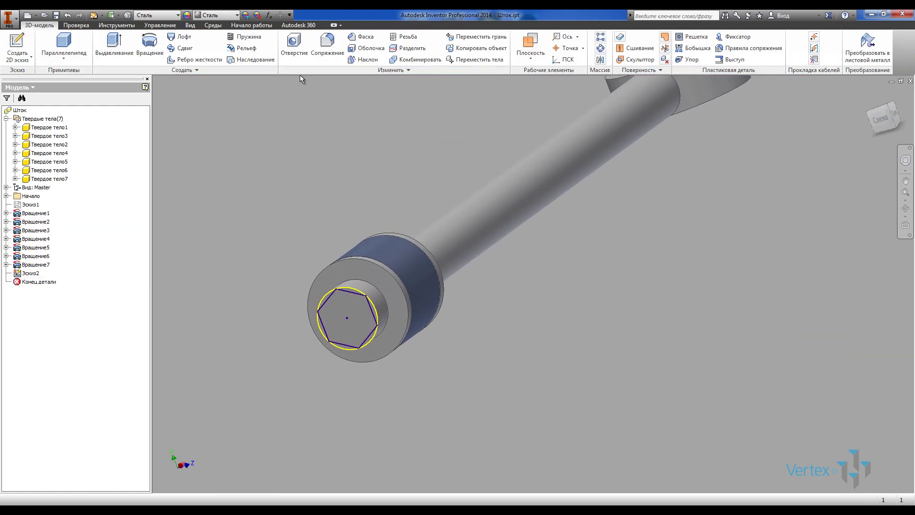
# Step: Extrude-cut the areas between the hexagon and the circular edge, up to the head's end face, to form the hex nut
pyautogui.click(114, 47)
pyautogui.scroll(5, 260, 304)
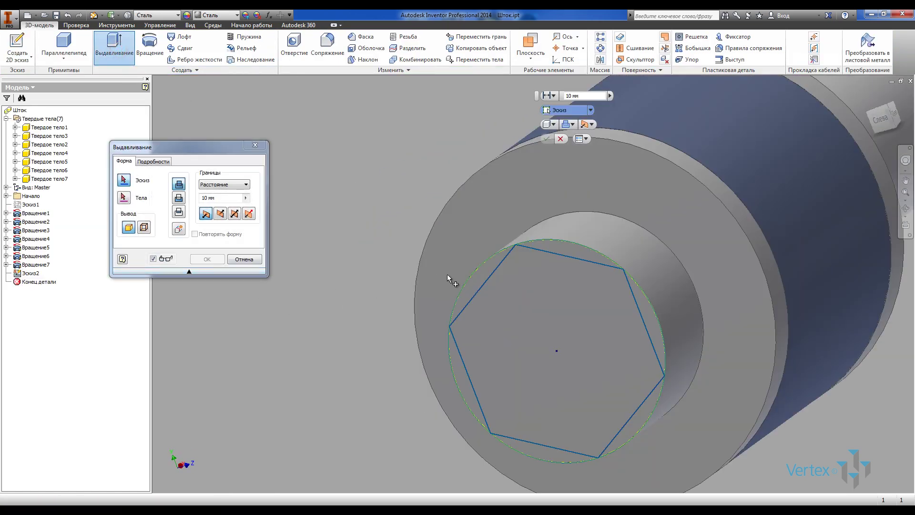
pyautogui.click(480, 282)
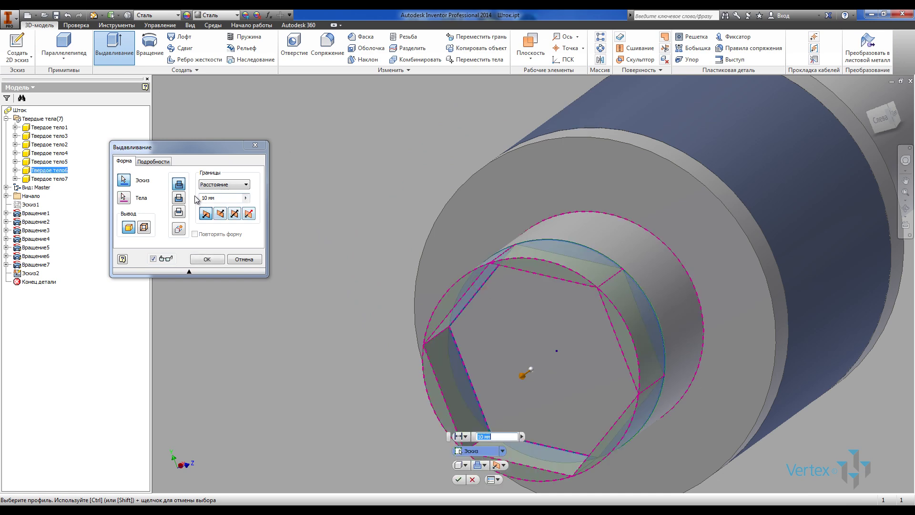
pyautogui.click(178, 197)
pyautogui.click(224, 184)
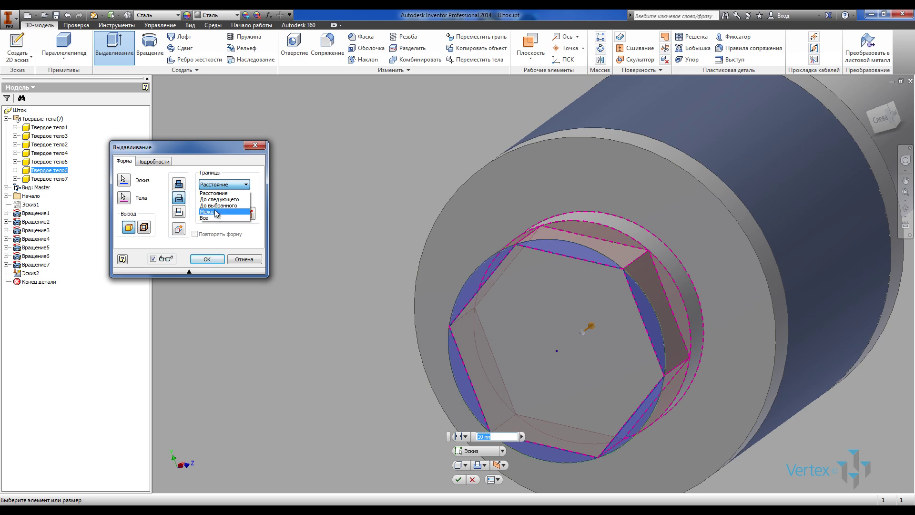
pyautogui.click(219, 206)
pyautogui.click(563, 163)
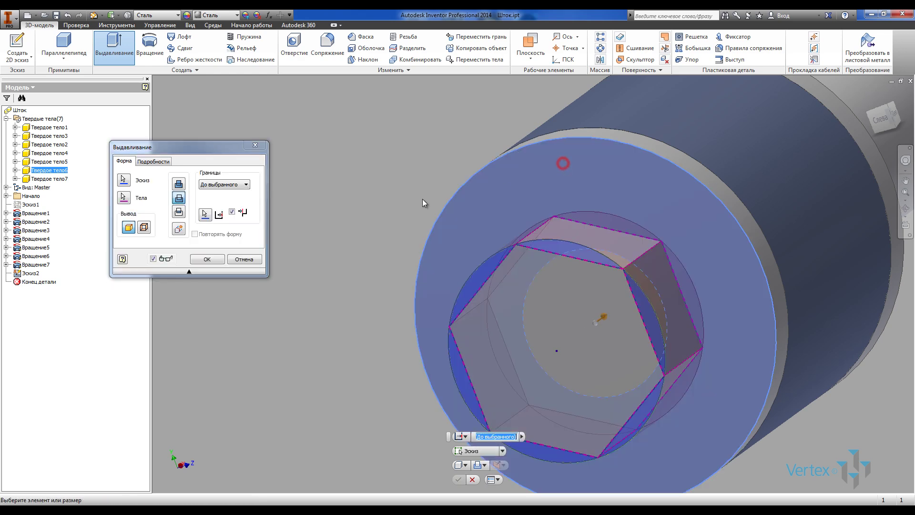
pyautogui.click(207, 259)
# Step: Chamfer the outer and inner circular edges on both faces of the outer eye ring with a length of 1 mm
pyautogui.scroll(-5, 319, 268)
pyautogui.moveTo(318, 268)
pyautogui.keyDown('shift'); pyautogui.mouseDown(button='middle')
pyautogui.moveTo(338, 242)
pyautogui.moveTo(317, 255)
pyautogui.mouseUp(button='middle'); pyautogui.keyUp('shift')
pyautogui.scroll(-4, 271, 291)
pyautogui.keyDown('shift'); pyautogui.moveTo(270, 290); pyautogui.dragTo(461, 234, button='middle'); pyautogui.keyUp('shift')
pyautogui.scroll(2, 483, 290)
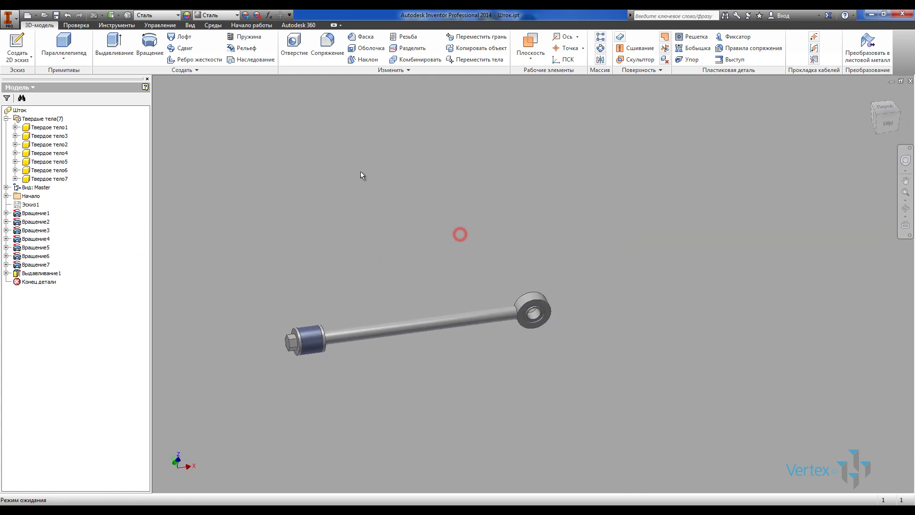
pyautogui.click(365, 37)
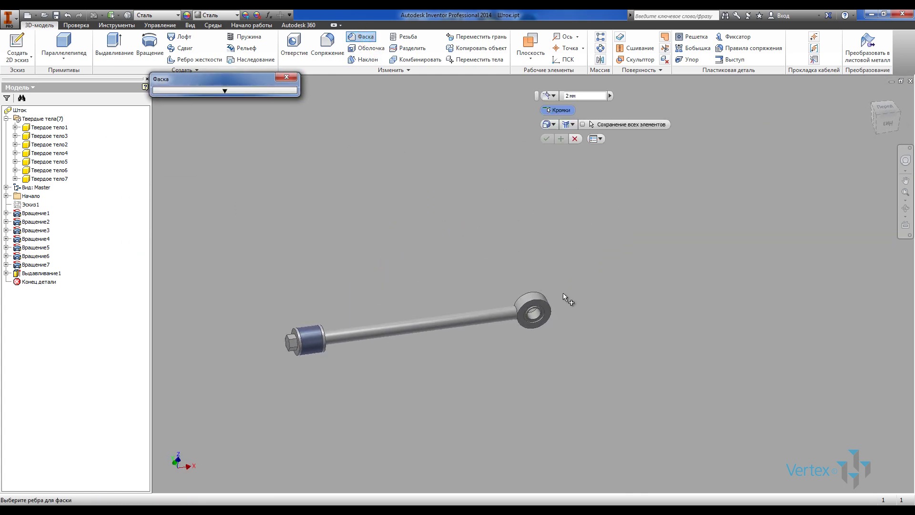
pyautogui.click(582, 95)
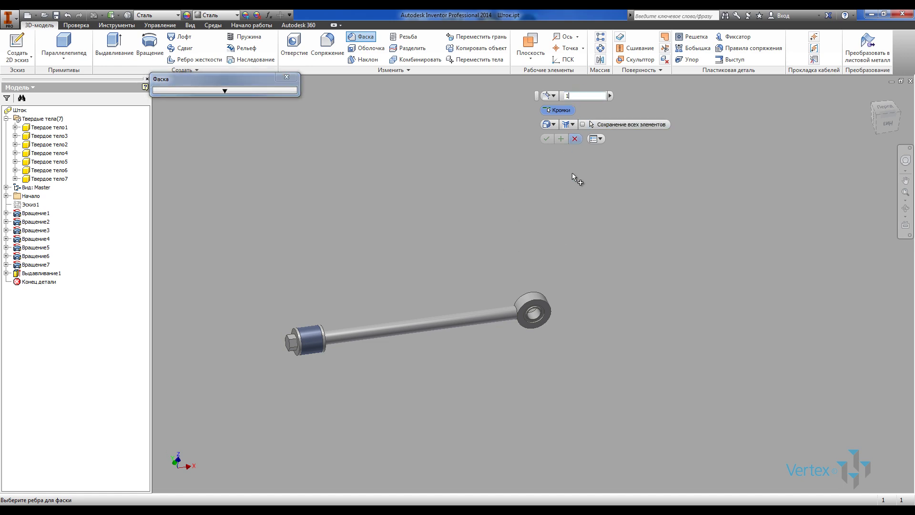
pyautogui.scroll(10, 557, 310)
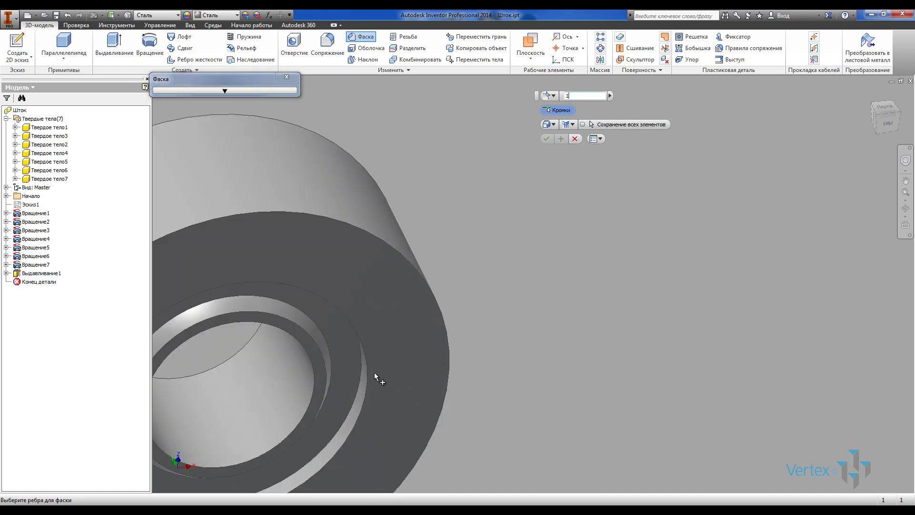
pyautogui.click(370, 375)
pyautogui.click(432, 294)
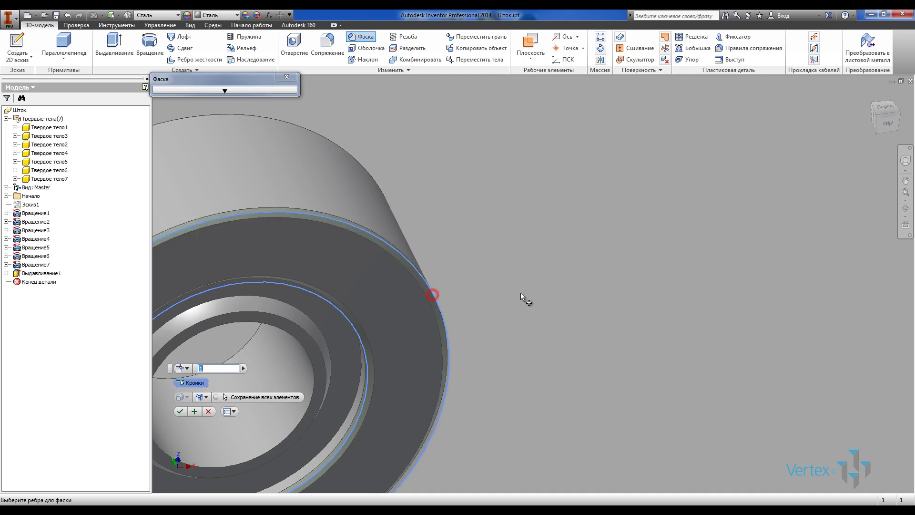
pyautogui.scroll(-5, 457, 184)
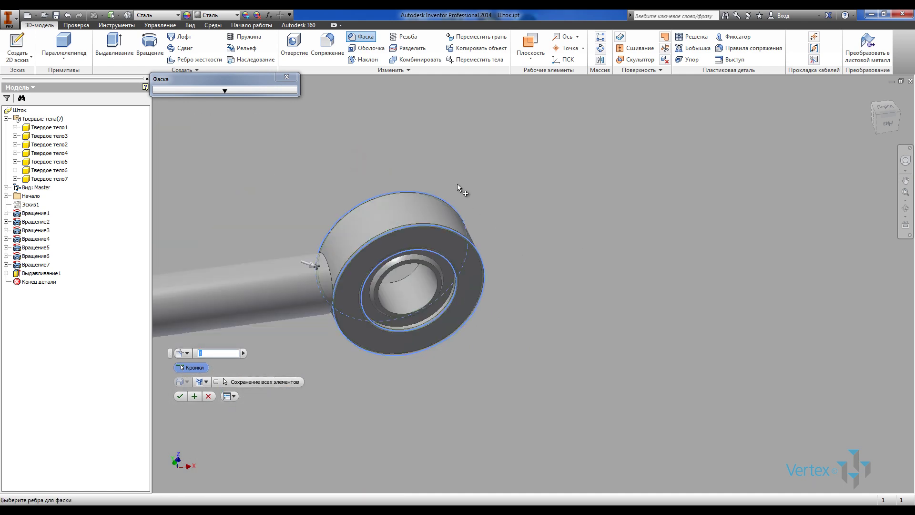
pyautogui.keyDown('shift'); pyautogui.moveTo(456, 184); pyautogui.dragTo(574, 291, button='middle'); pyautogui.keyUp('shift')
pyautogui.scroll(4, 505, 227)
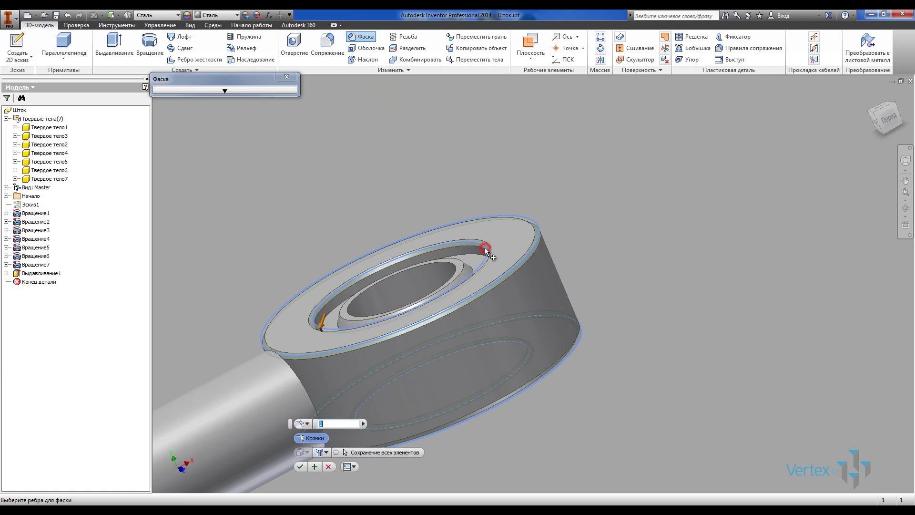
pyautogui.click(225, 91)
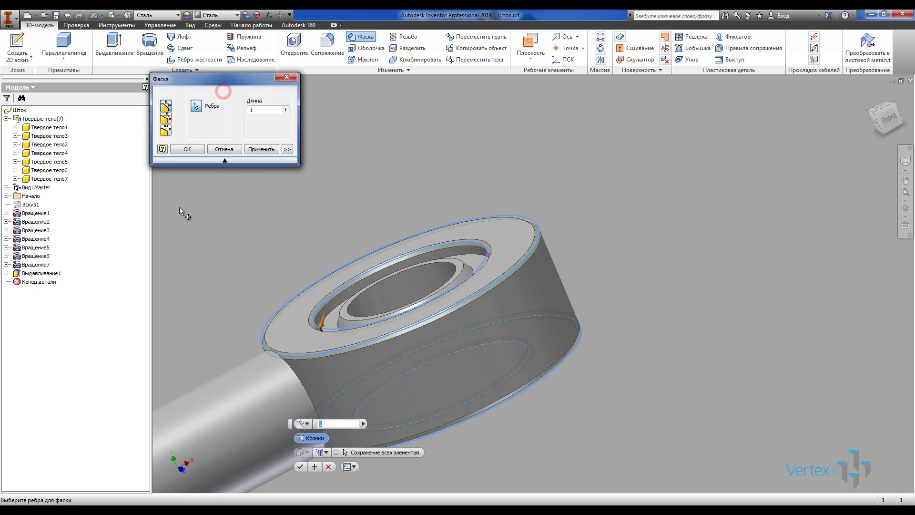
pyautogui.click(187, 149)
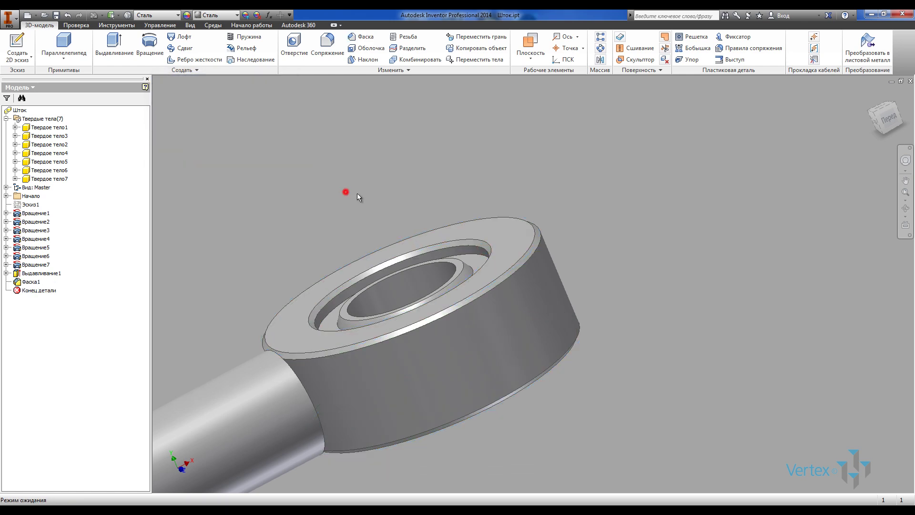
# Step: Save the part
pyautogui.scroll(-5, 356, 194)
pyautogui.press('Home')
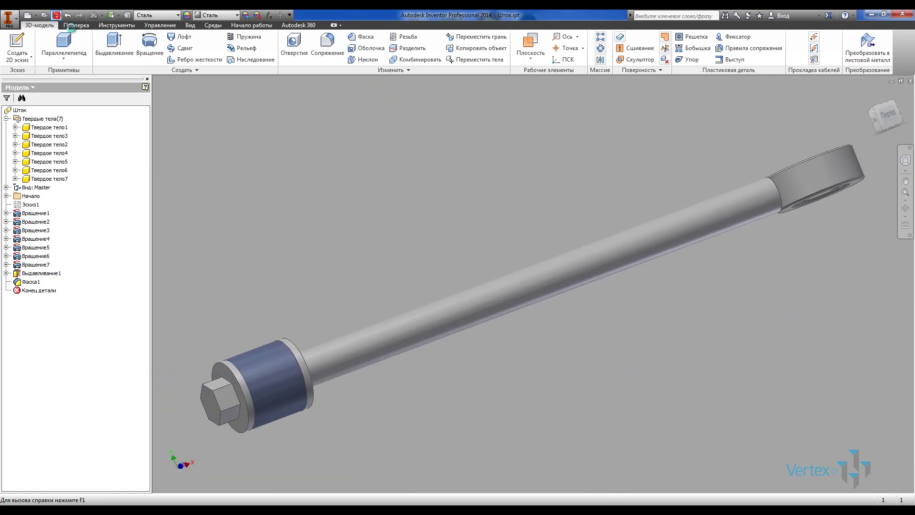
pyautogui.scroll(-3, 327, 250)
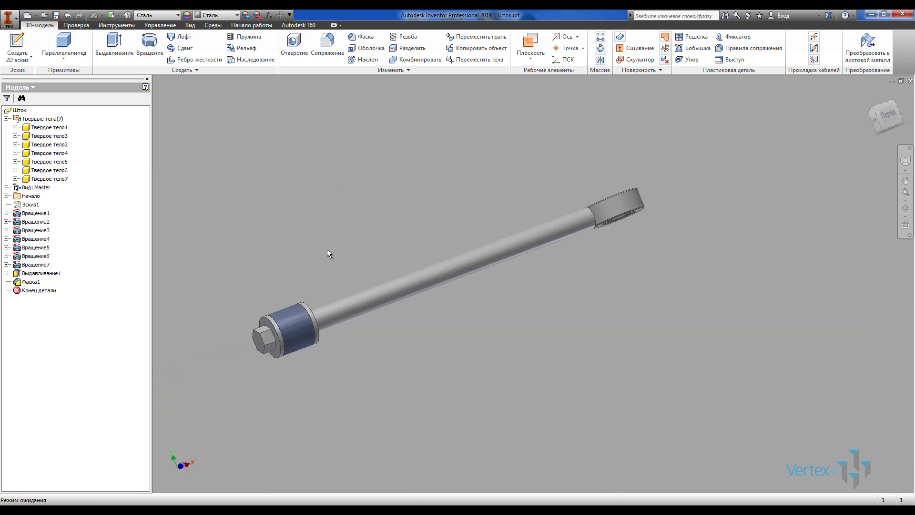
# Step: Turn the model to a straight-on view of the eye ring and start creating a parametric part series (iPart)
pyautogui.click(888, 118)
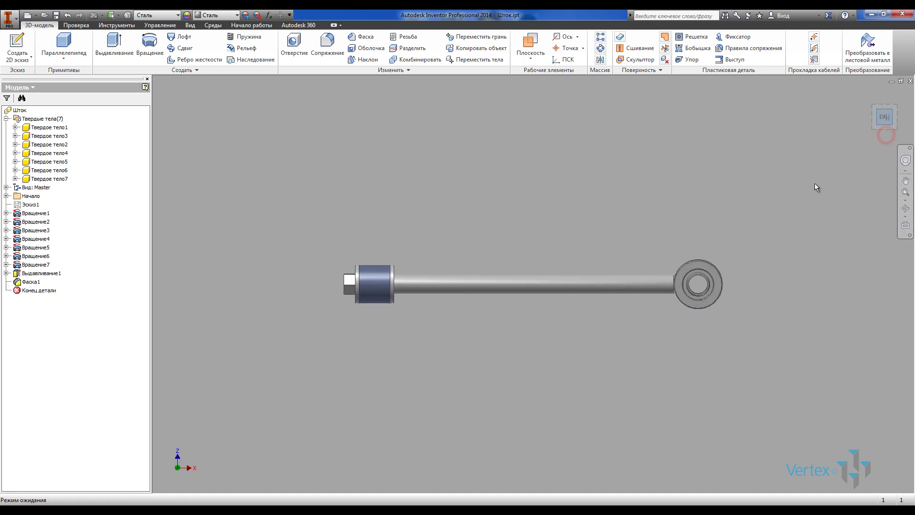
pyautogui.scroll(3, 740, 308)
pyautogui.press('F2')
pyautogui.moveTo(605, 304); pyautogui.dragTo(592, 329)
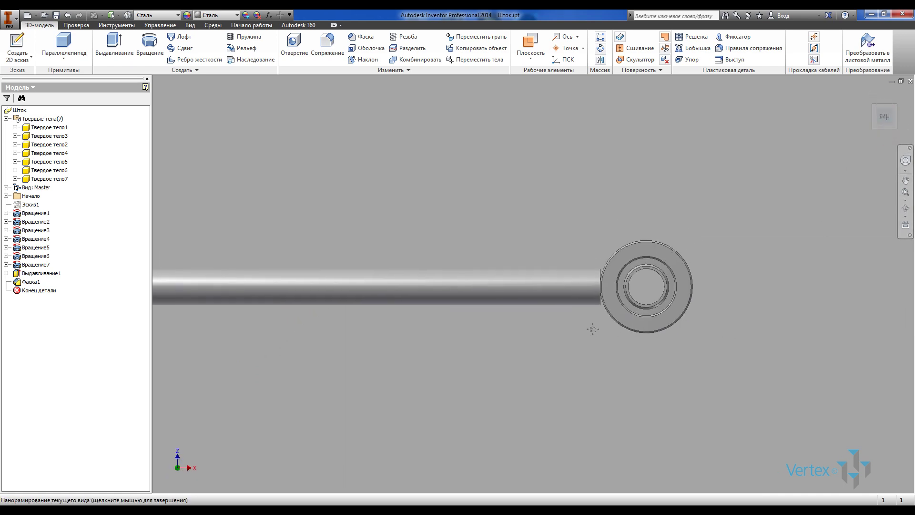
pyautogui.press('Home')
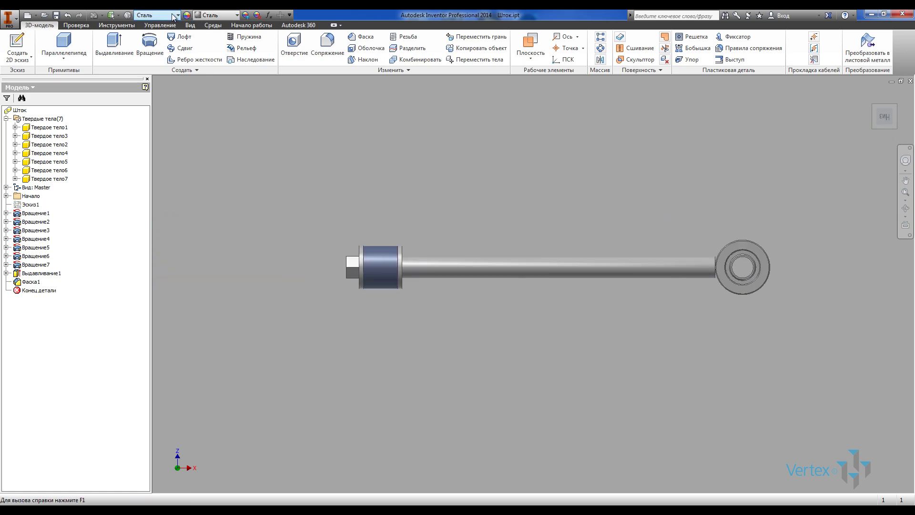
pyautogui.click(160, 25)
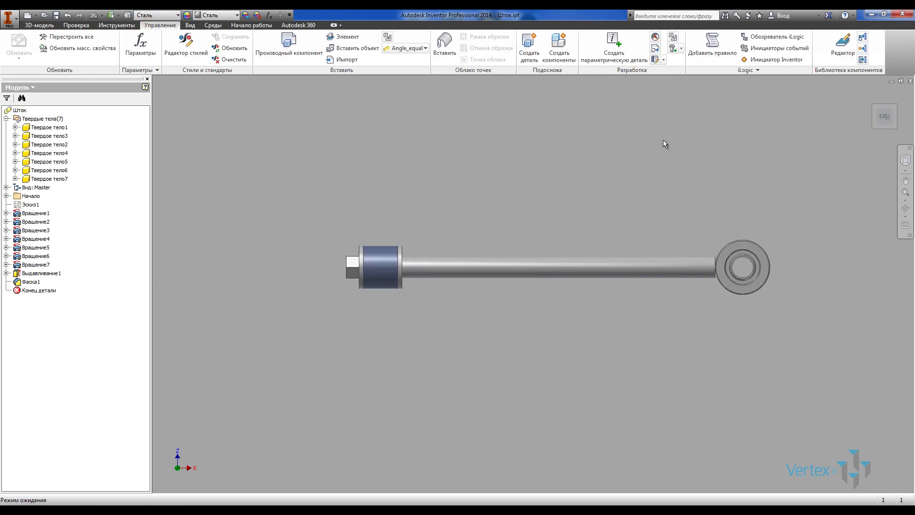
pyautogui.click(614, 48)
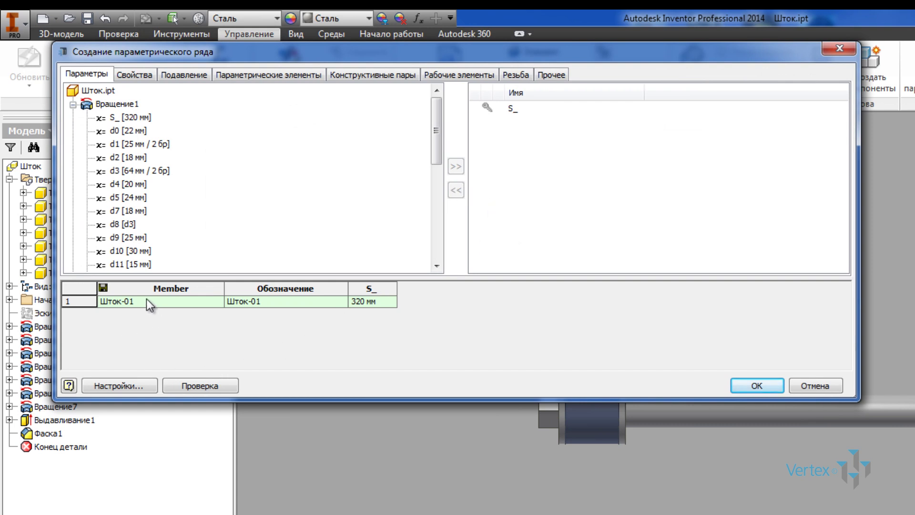
# Step: Rename both the member and the designation in the first row of the series table as Шток-320
pyautogui.moveTo(146, 303); pyautogui.dragTo(127, 309)
pyautogui.click(288, 301)
pyautogui.click(491, 262)
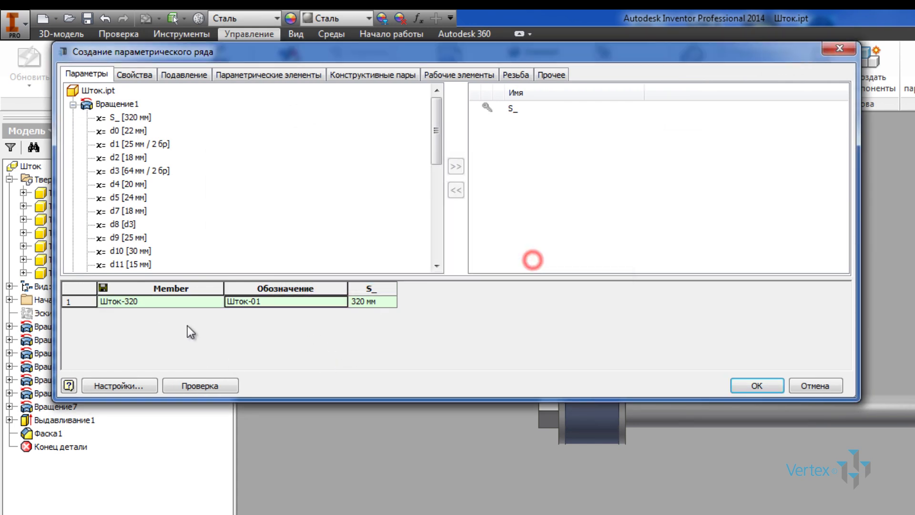
pyautogui.click(267, 301)
pyautogui.moveTo(267, 301); pyautogui.dragTo(251, 305)
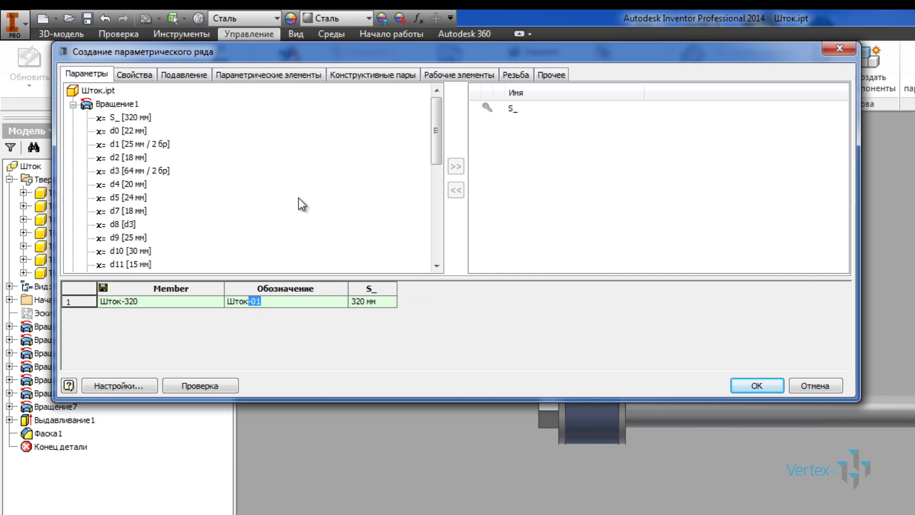
pyautogui.write('-320')
pyautogui.click(378, 333)
# Step: Insert a second row in the series table below the Шток-320 member
pyautogui.click(82, 304)
pyautogui.rightClick(82, 305)
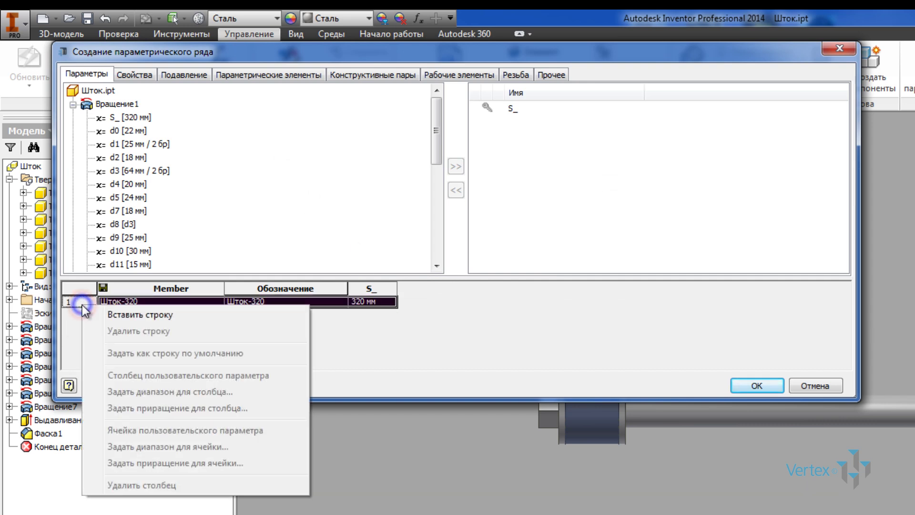
pyautogui.click(115, 316)
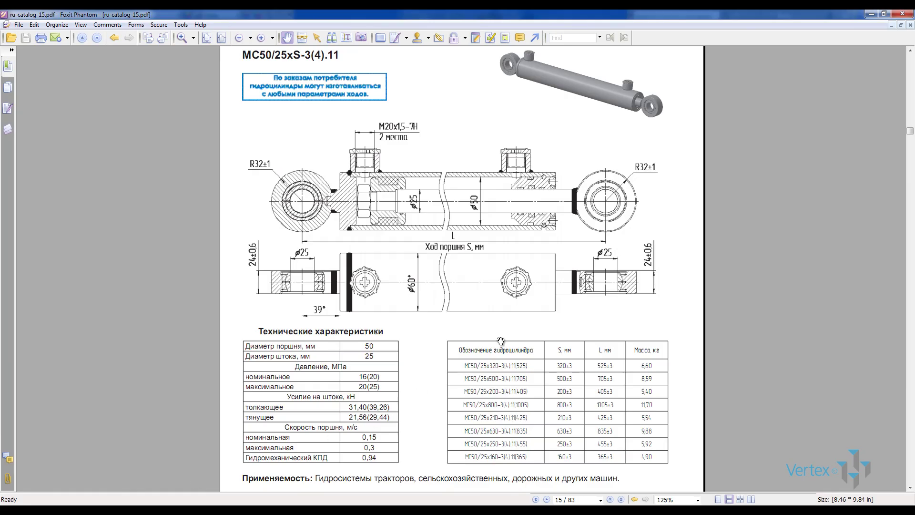
# Step: Switch to ru-catalog-15.pdf in Foxit Phantom and examine the piston stroke S values in the cylinder designation table
pyautogui.click(261, 37)
pyautogui.scroll(-10, 496, 293)
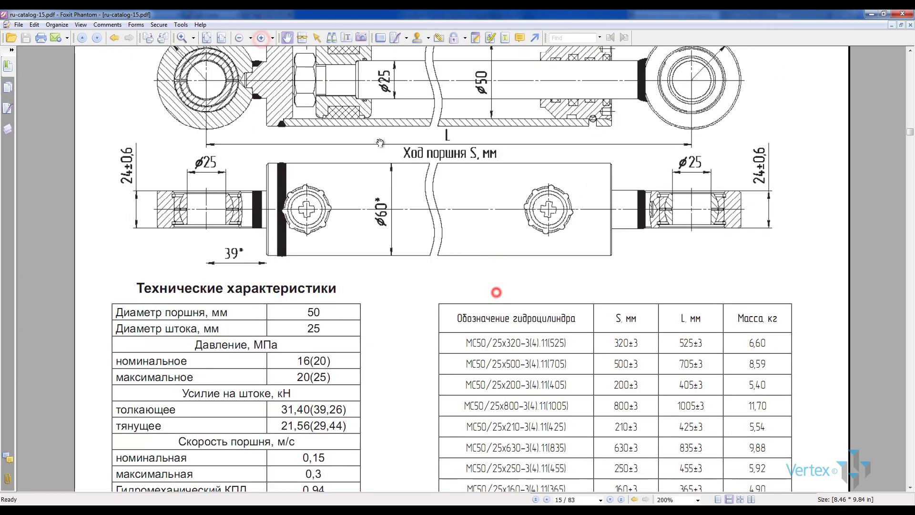
pyautogui.scroll(-1, 432, 202)
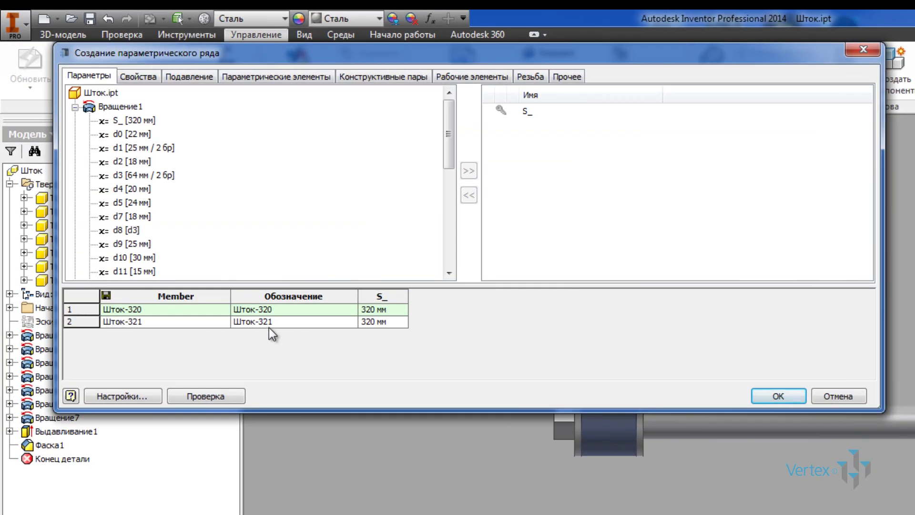
# Step: Back in Inventor, set the second row's member and designation to Шток-500 and its S_ value to 500 mm
pyautogui.click(96, 321)
pyautogui.moveTo(151, 321); pyautogui.dragTo(132, 327)
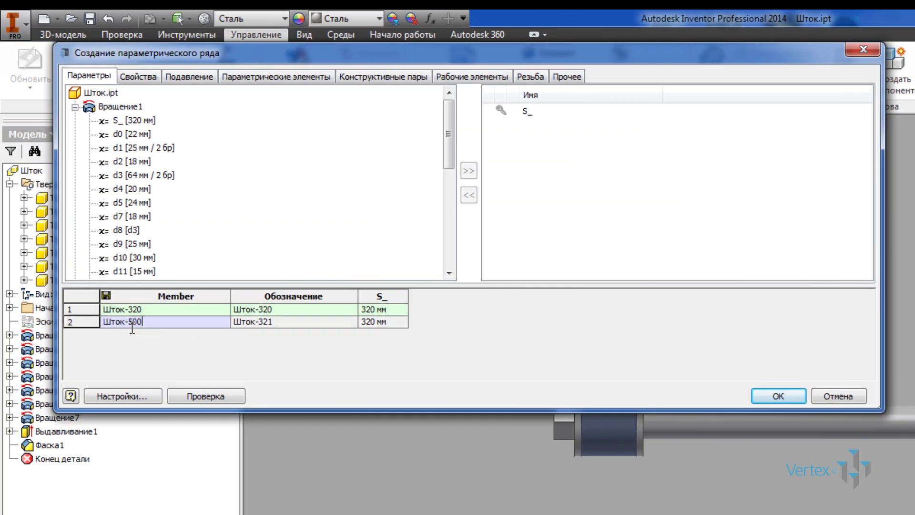
pyautogui.write('500')
pyautogui.click(278, 323)
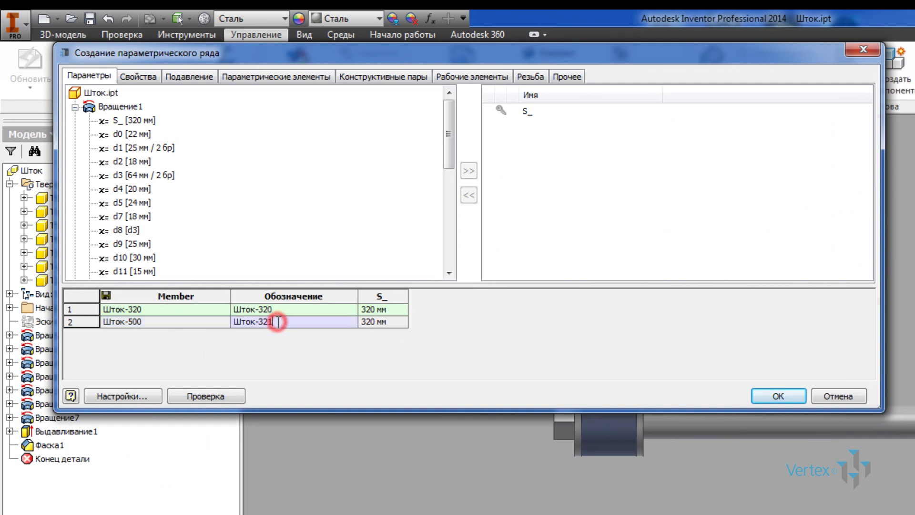
pyautogui.moveTo(277, 322); pyautogui.dragTo(259, 326)
pyautogui.click(377, 326)
pyautogui.moveTo(375, 326); pyautogui.dragTo(359, 327)
pyautogui.write('500')
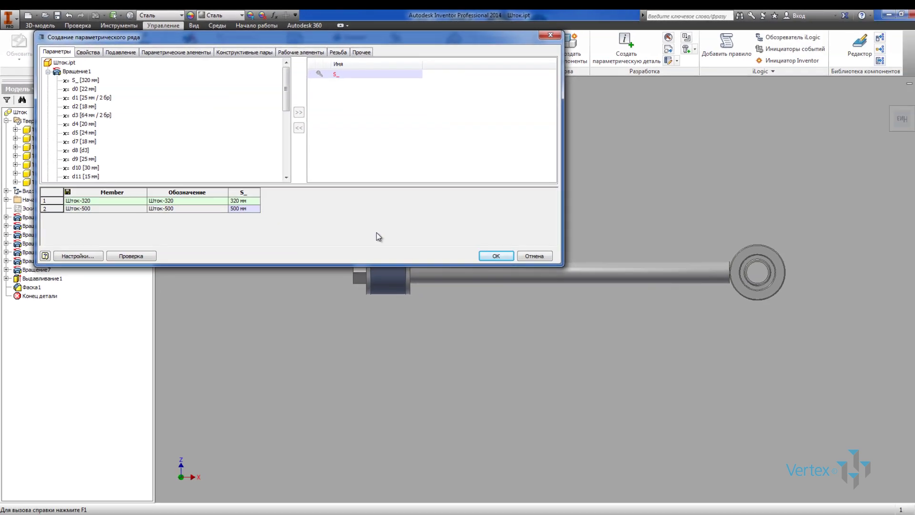